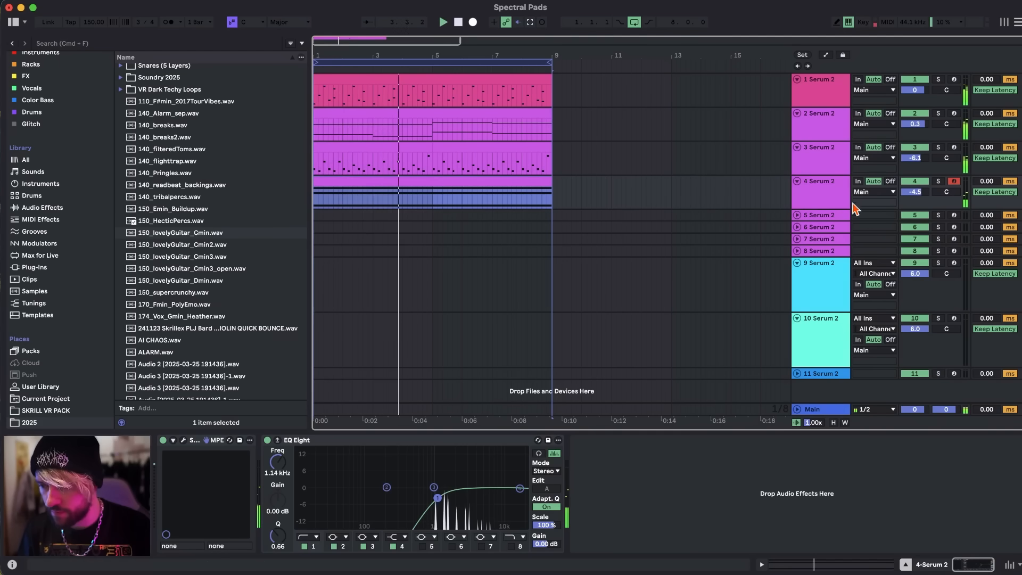
Open the Serum 2 instrument on track 4 to view its patch, then close its window.
click(833, 190)
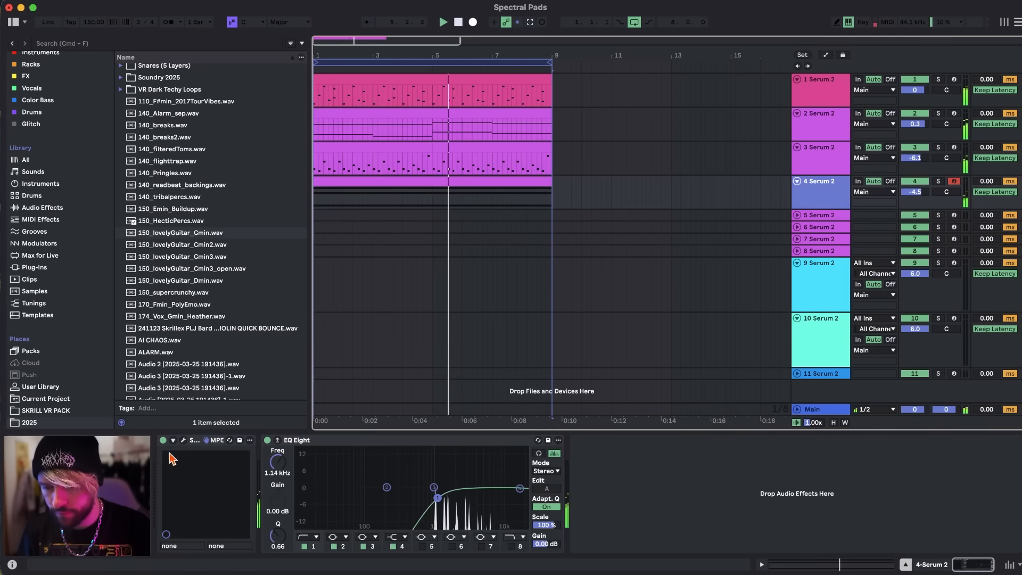
click(183, 440)
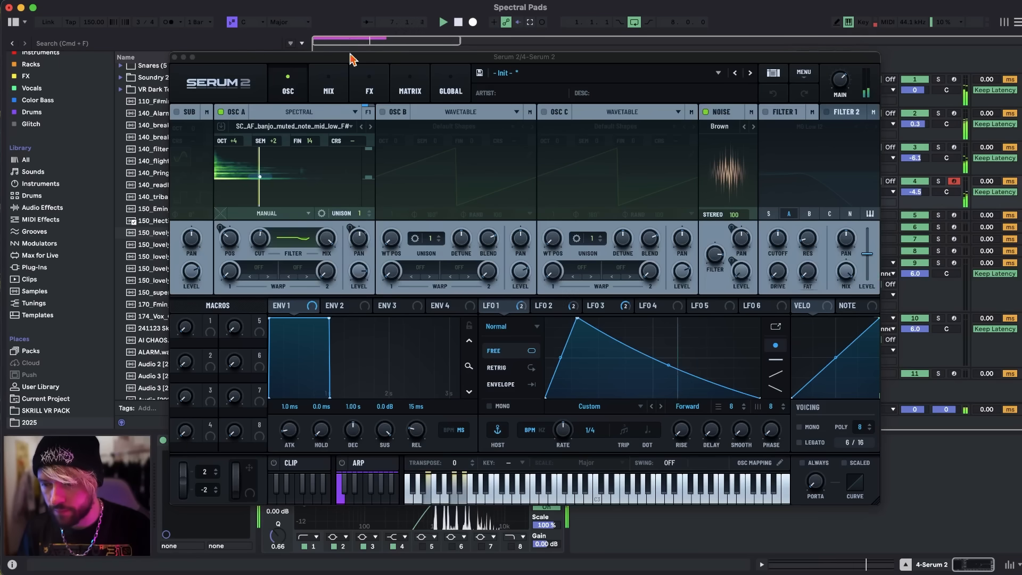
click(175, 57)
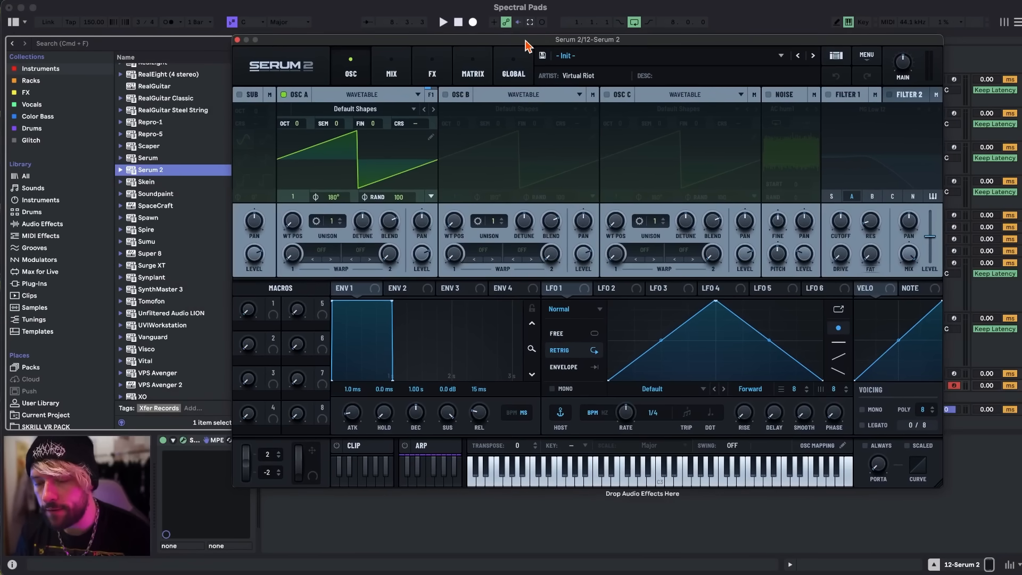
Show the LAST SPLICE PACK samples and switch oscillator A of the new Serum 2 instance to Spectral mode.
drag(525, 45, 537, 47)
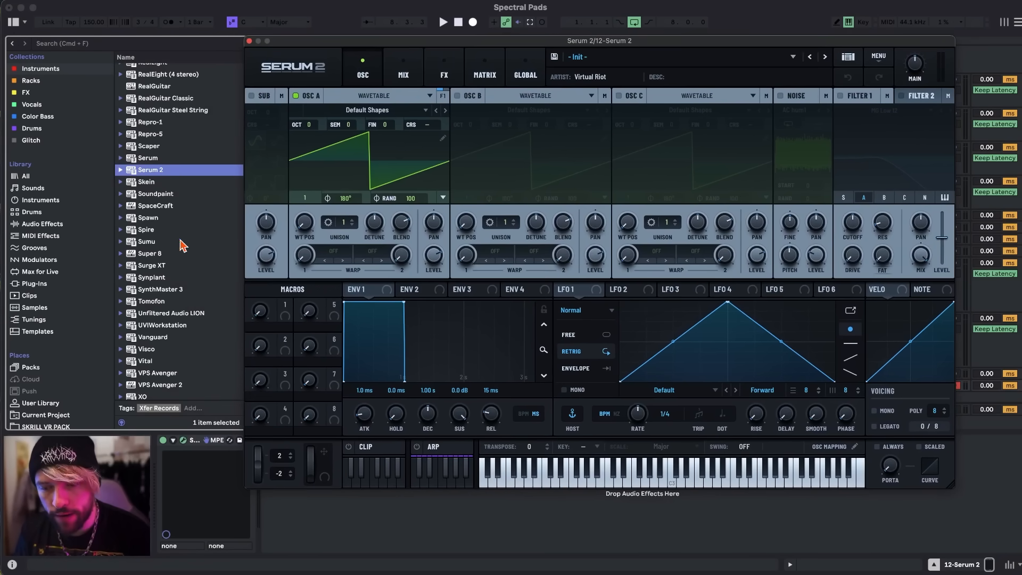
scroll(68, 309, down, 8)
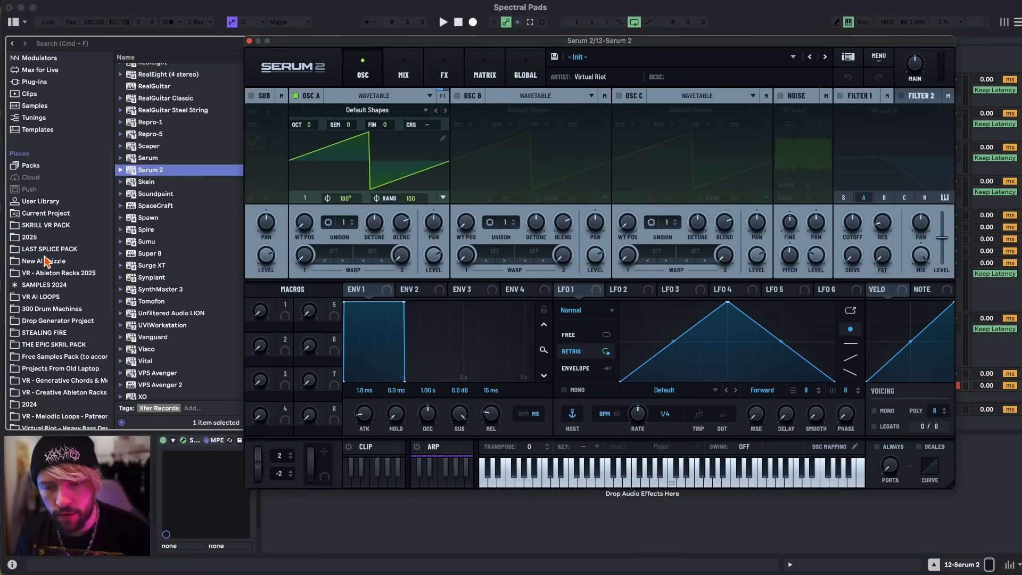
click(45, 250)
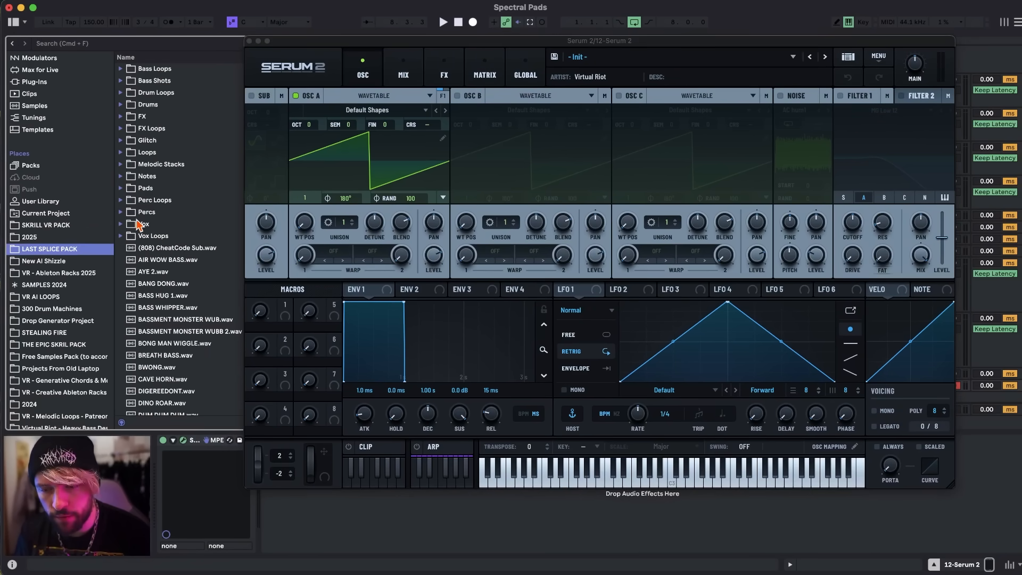
click(392, 97)
click(355, 164)
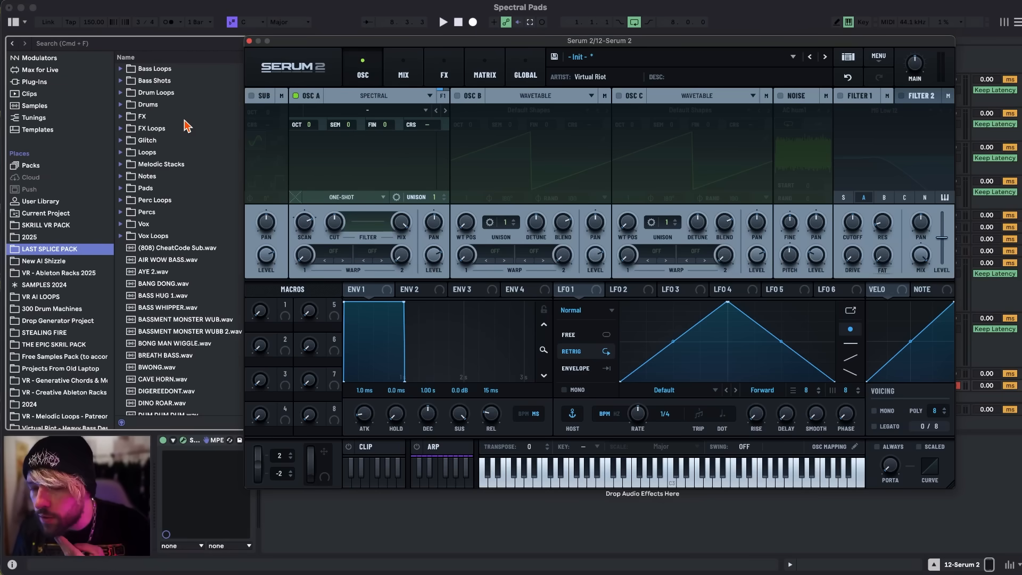
Browse the Melodic Stacks folder and audition 110_Cmin_NightcallSongStarter and 114_Cm_BetterDays.wav.
double_click(167, 170)
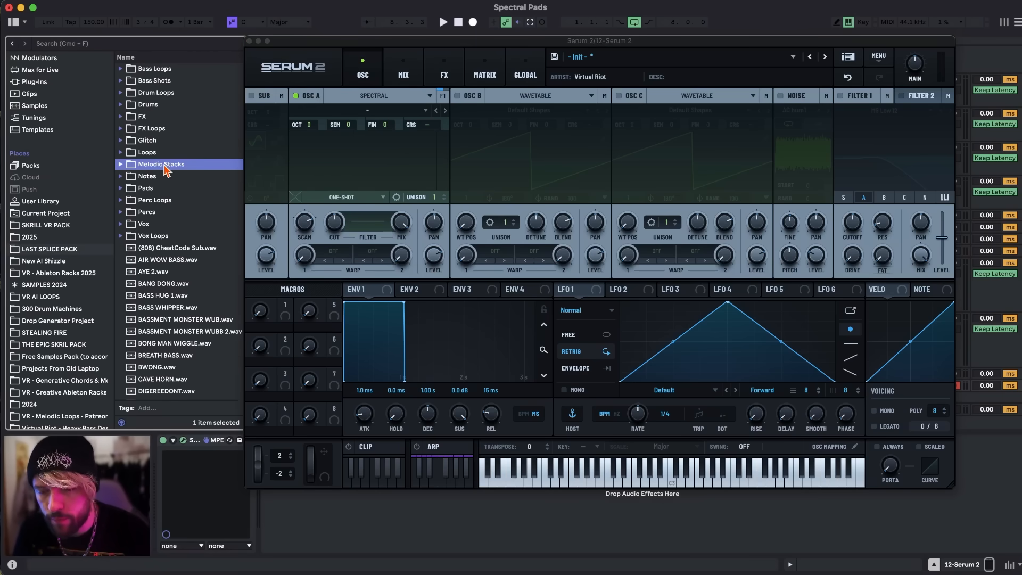
scroll(163, 182, down, 3)
scroll(163, 182, up, 1)
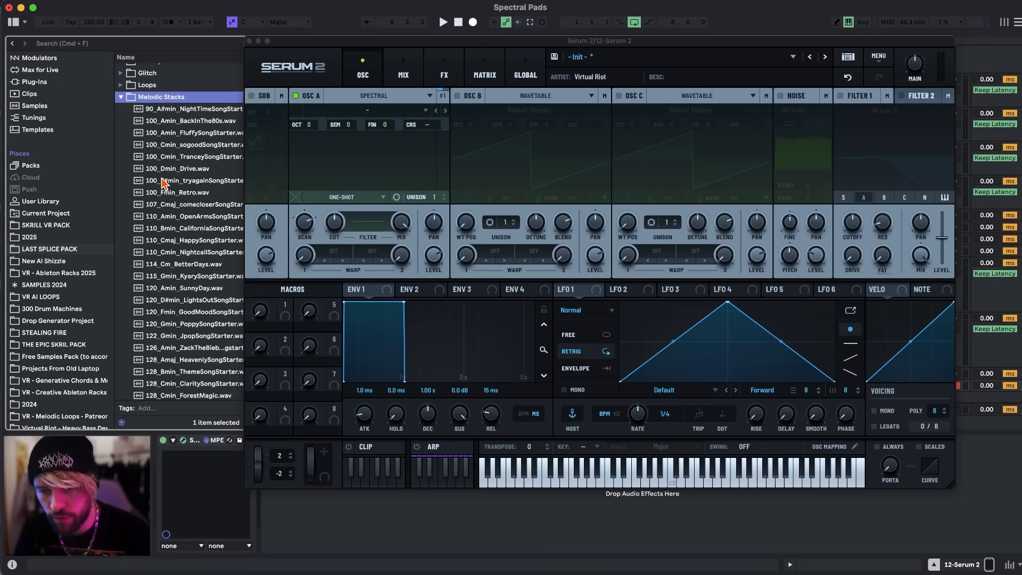
scroll(164, 182, down, 2)
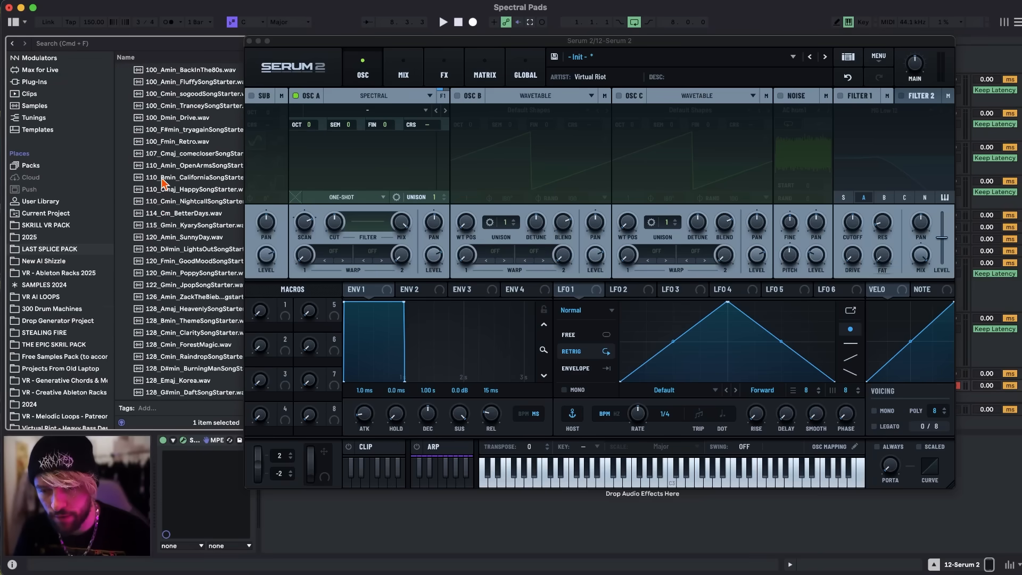
scroll(164, 182, down, 5)
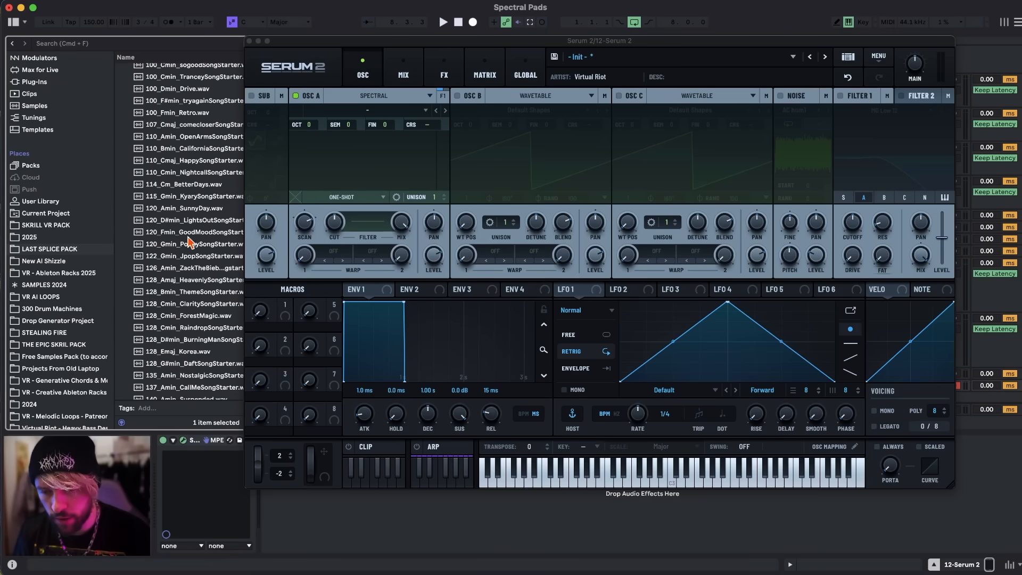
click(200, 173)
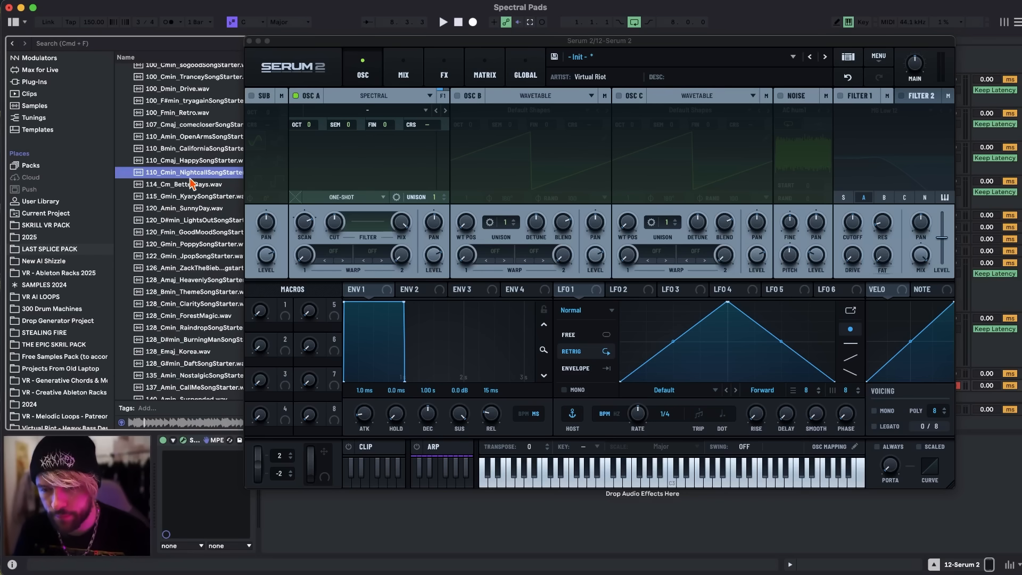
click(190, 185)
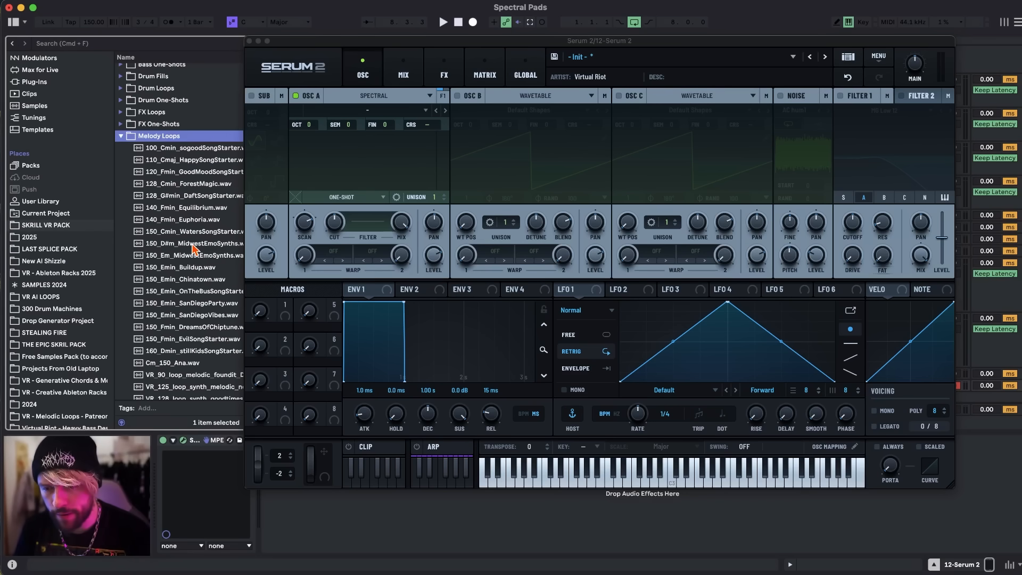
Load 150_D#m_MidwestEmoSynths.wav from the SKRILL VR PACK Melody Loops folder into oscillator A.
click(193, 244)
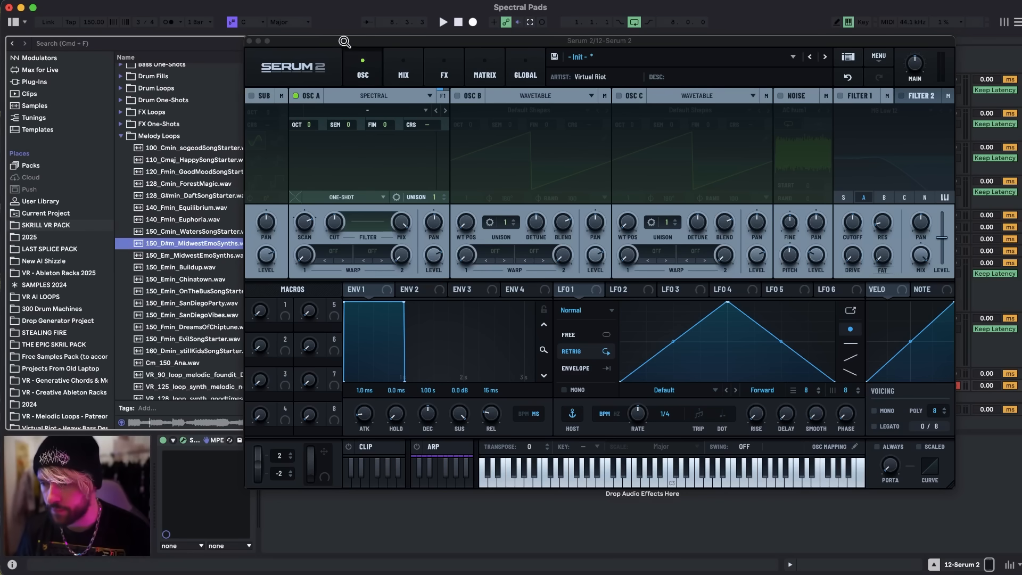
drag(334, 42, 392, 43)
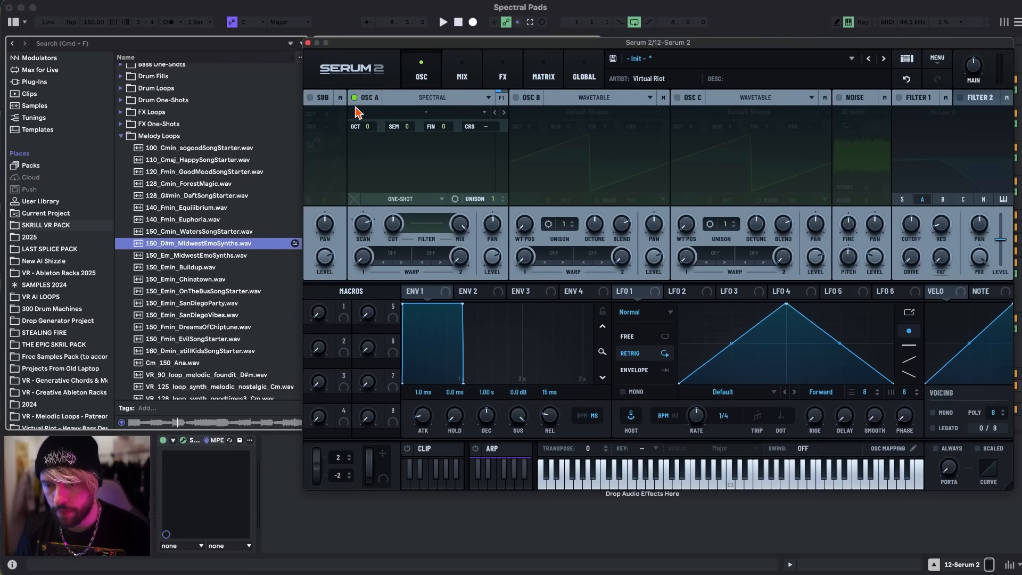
drag(235, 243, 428, 171)
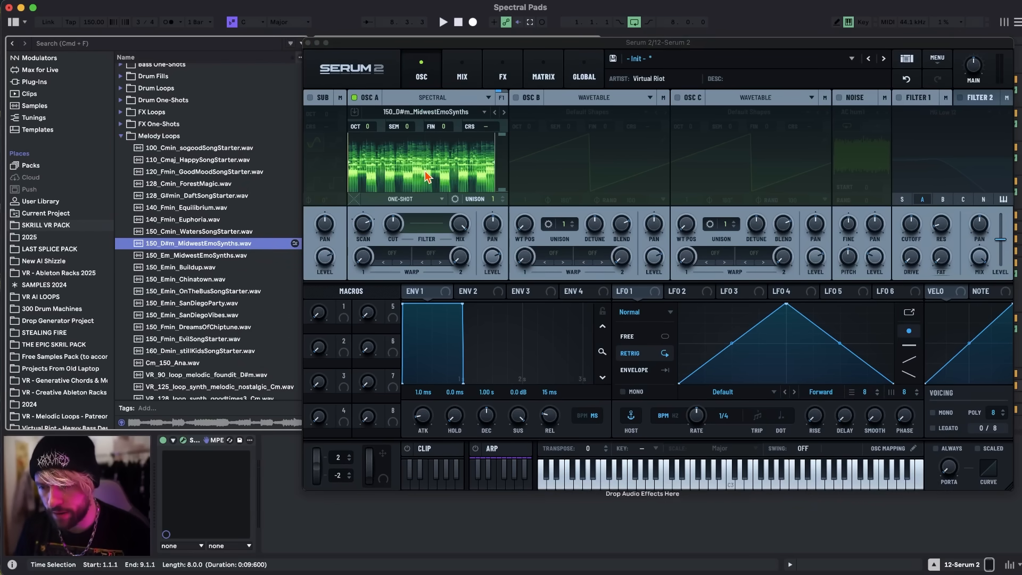
Set oscillator A's playback mode to Manual and sweep its position through the sample while auditioning notes.
click(400, 200)
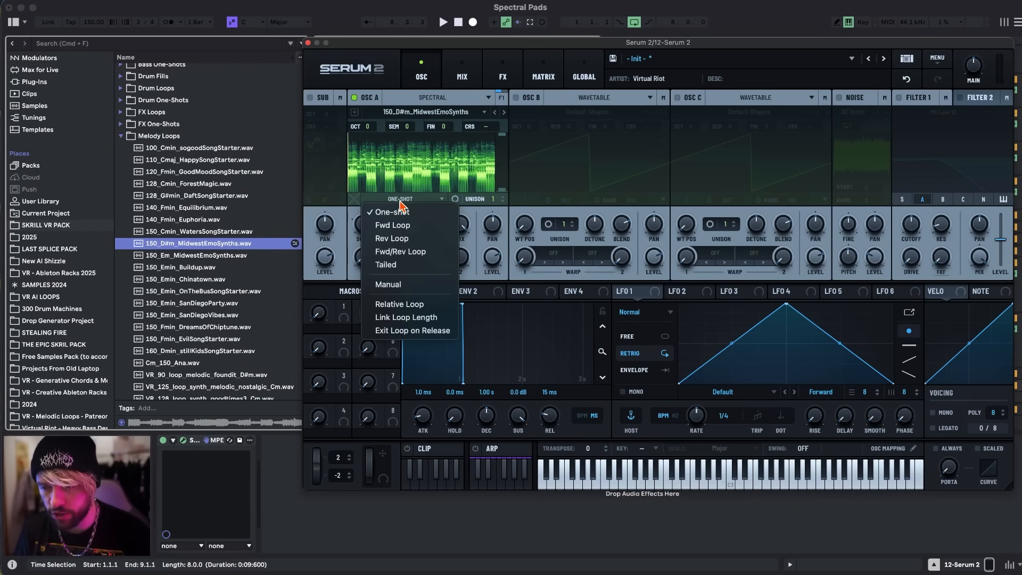
click(394, 287)
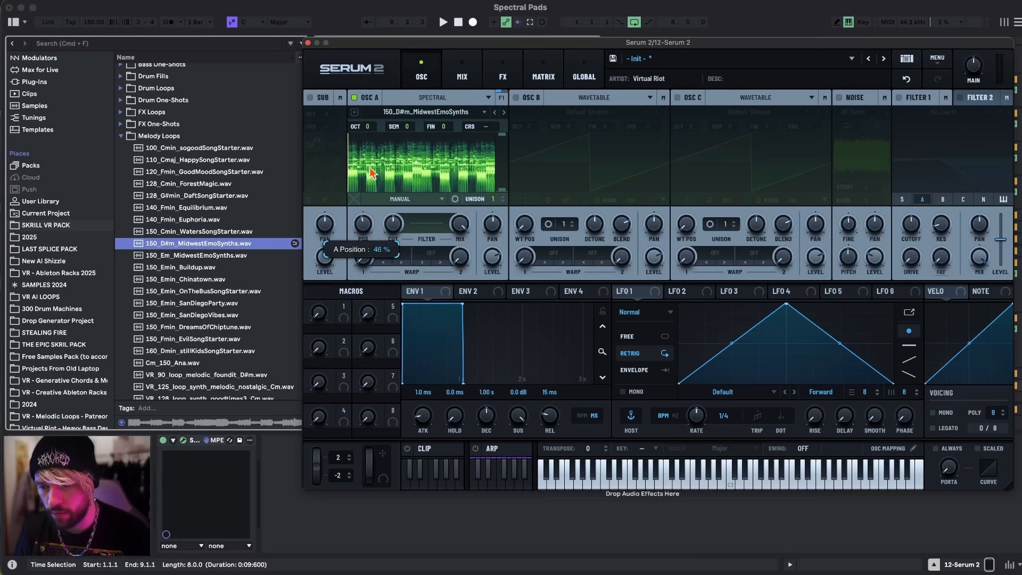
drag(371, 182, 382, 147)
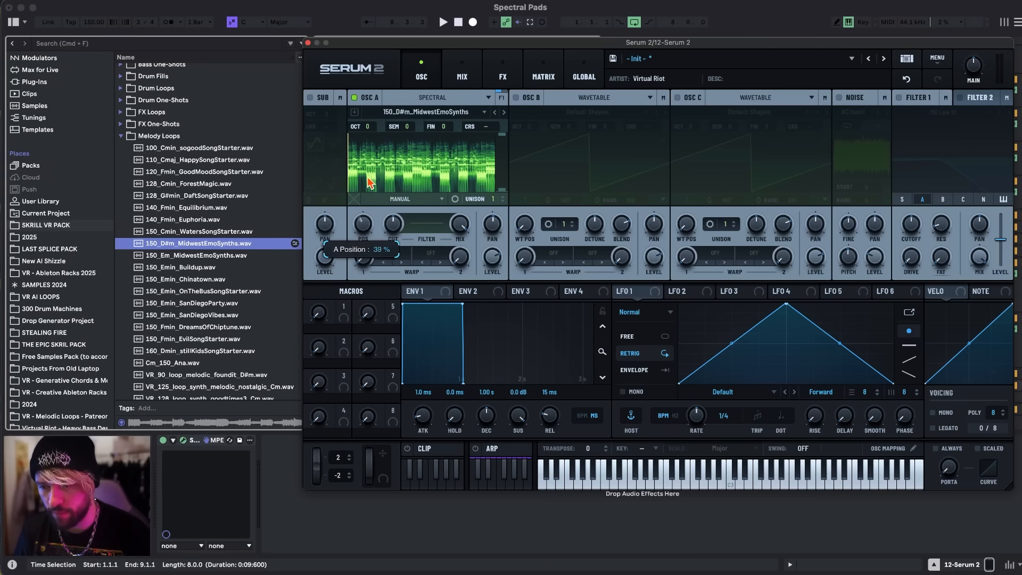
key(a)
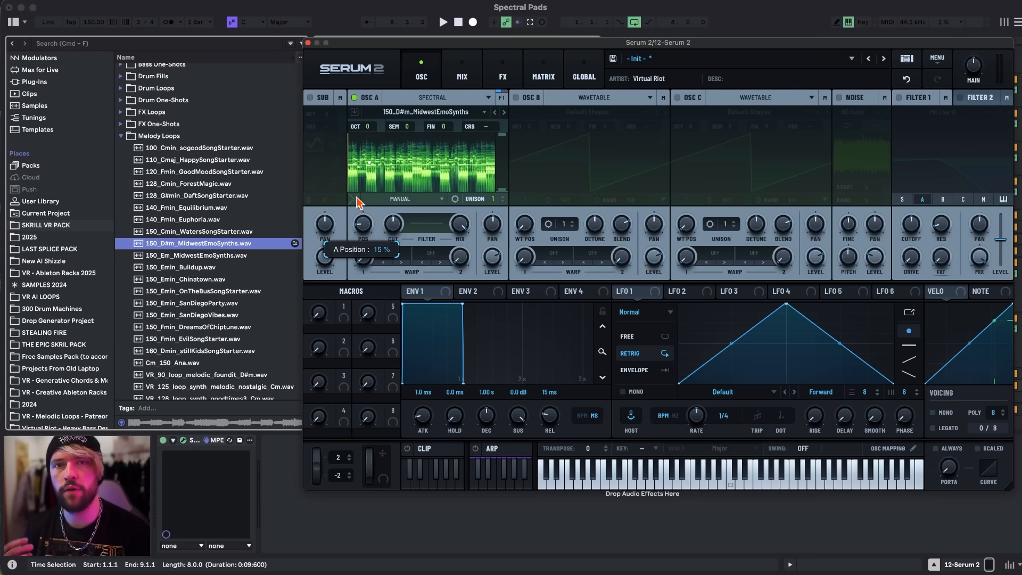
mouse_move(358, 203)
mouse_down()
mouse_move(353, 209)
mouse_move(357, 200)
mouse_up()
key(a)
drag(357, 200, 365, 159)
key(a)
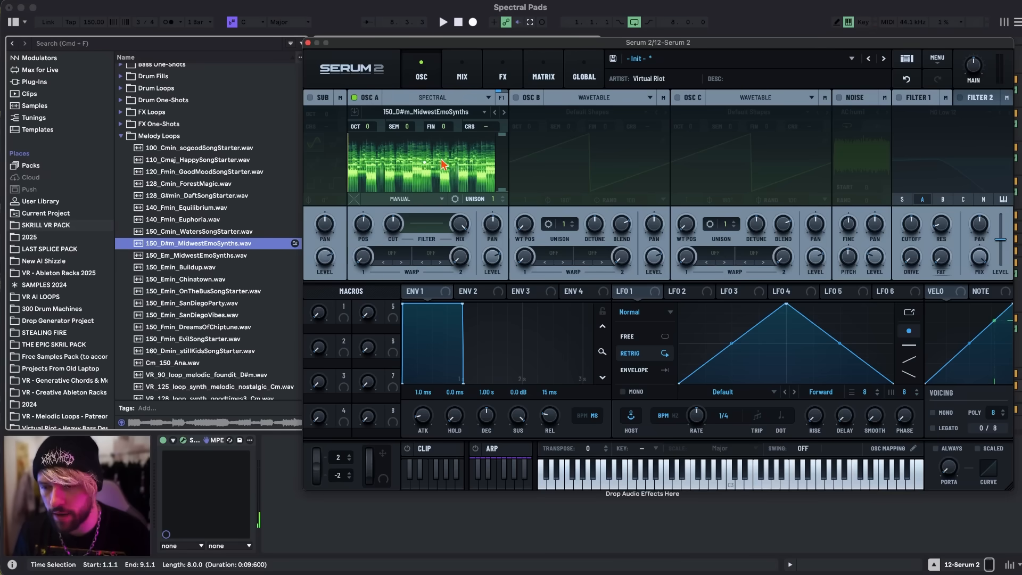
Add a delay and a reverb to the main effects chain.
click(503, 75)
click(314, 118)
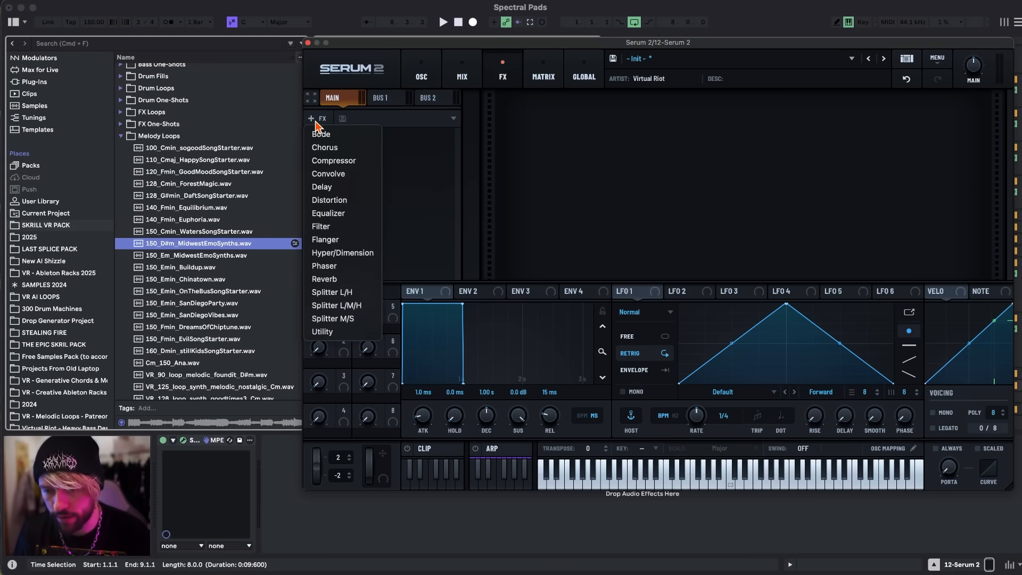
click(330, 186)
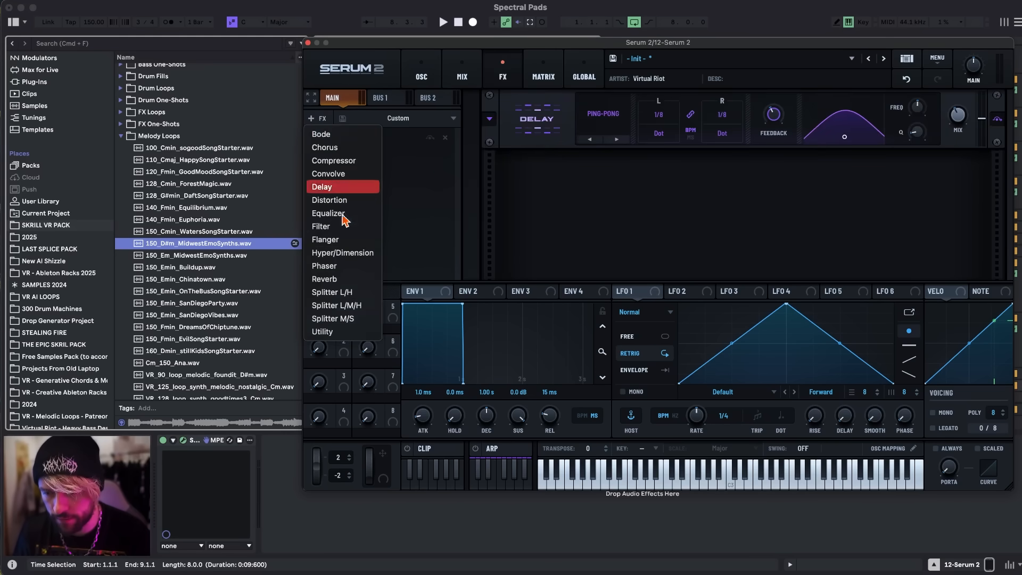
click(348, 278)
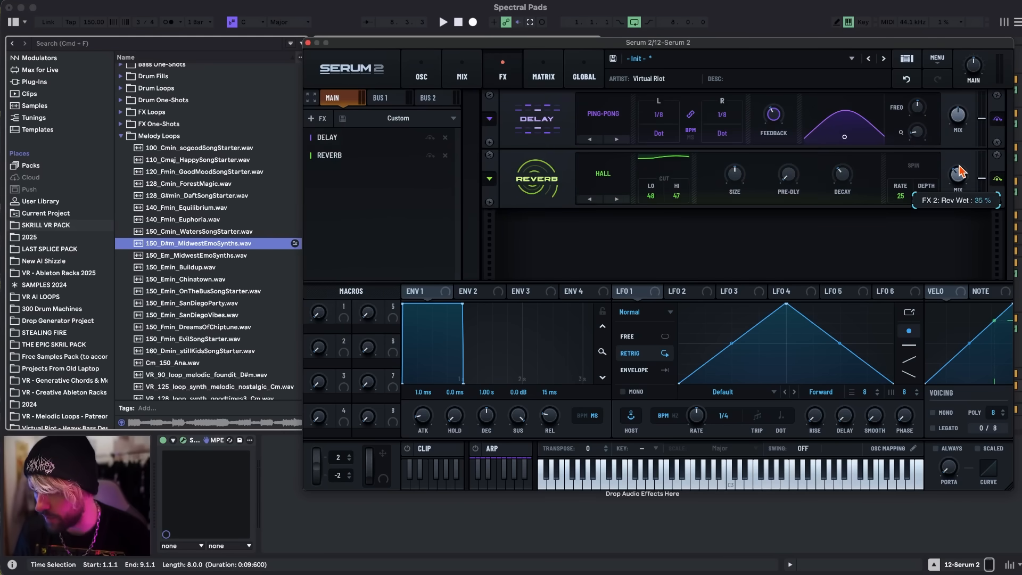
Add a Multiband compressor to the main effects chain and place it ahead of the delay and reverb.
click(420, 75)
click(502, 75)
click(314, 118)
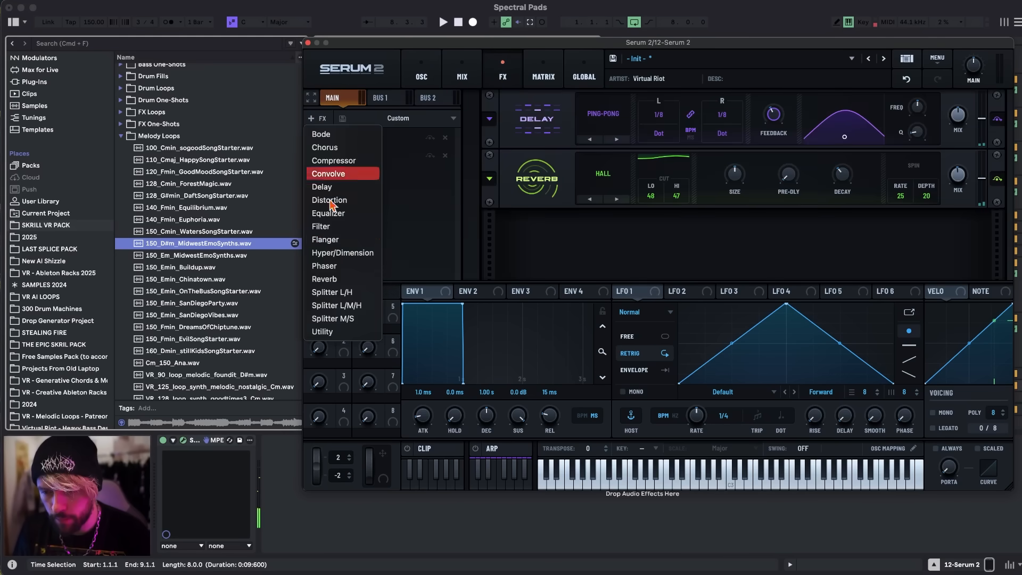
click(336, 179)
drag(327, 161, 327, 134)
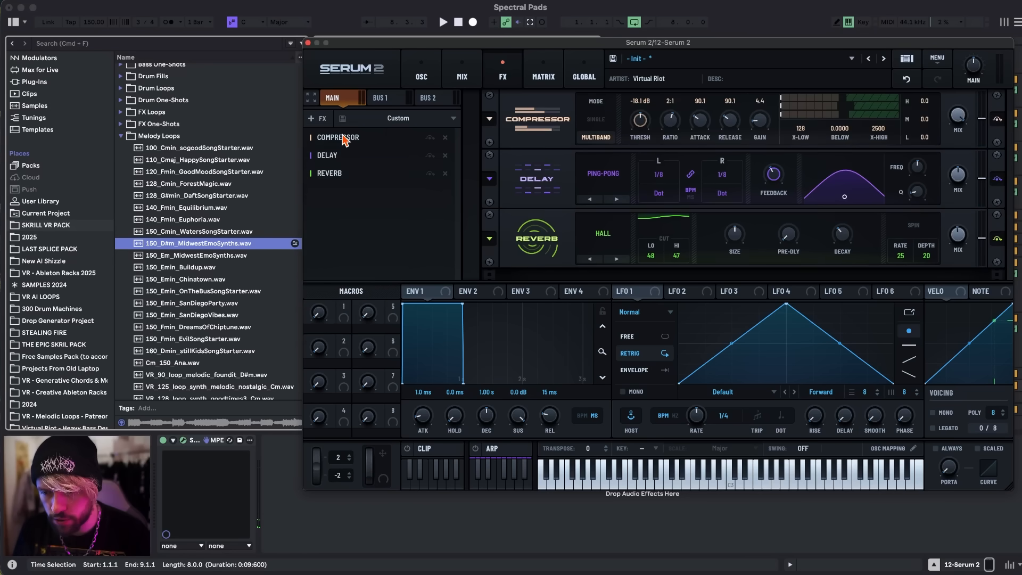
Raise oscillator A's level and the main volume, and fine-tune the oscillator's sample position.
click(421, 75)
drag(493, 255, 496, 221)
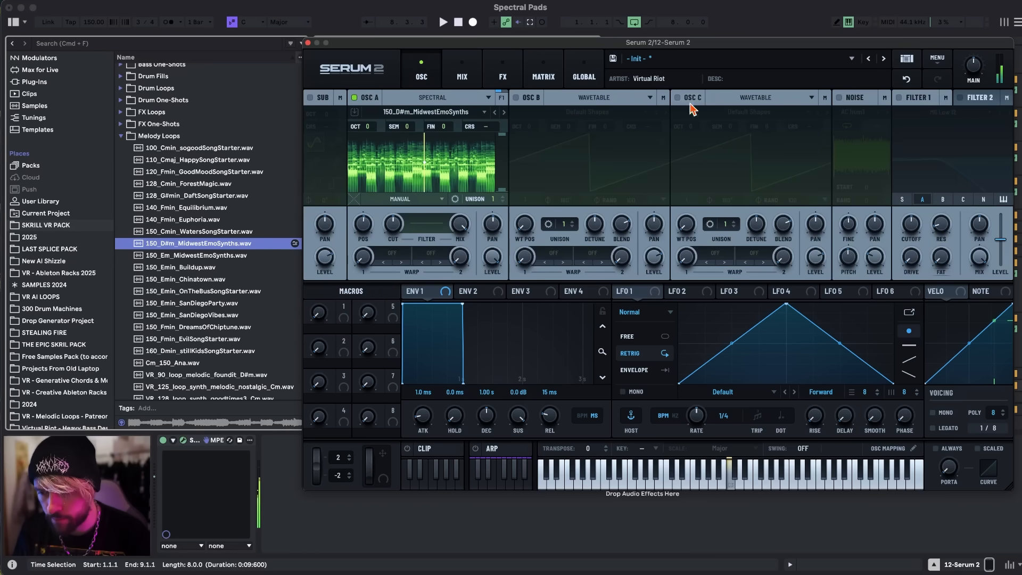
drag(973, 64, 976, 55)
drag(356, 225, 355, 223)
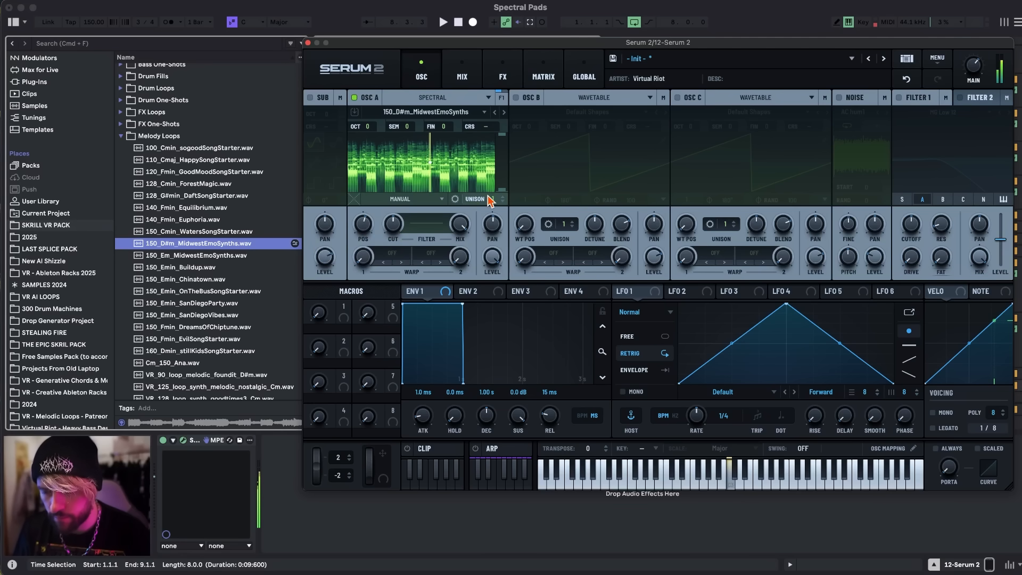
Shape a V-shaped notch in the low mids of oscillator A's spectral filter and audition notes through it.
click(426, 226)
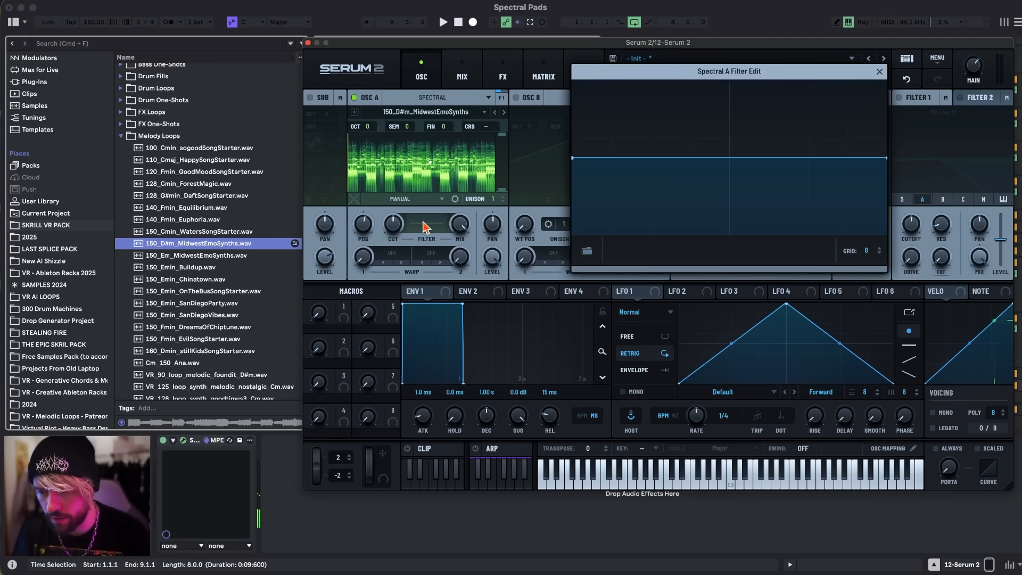
double_click(628, 158)
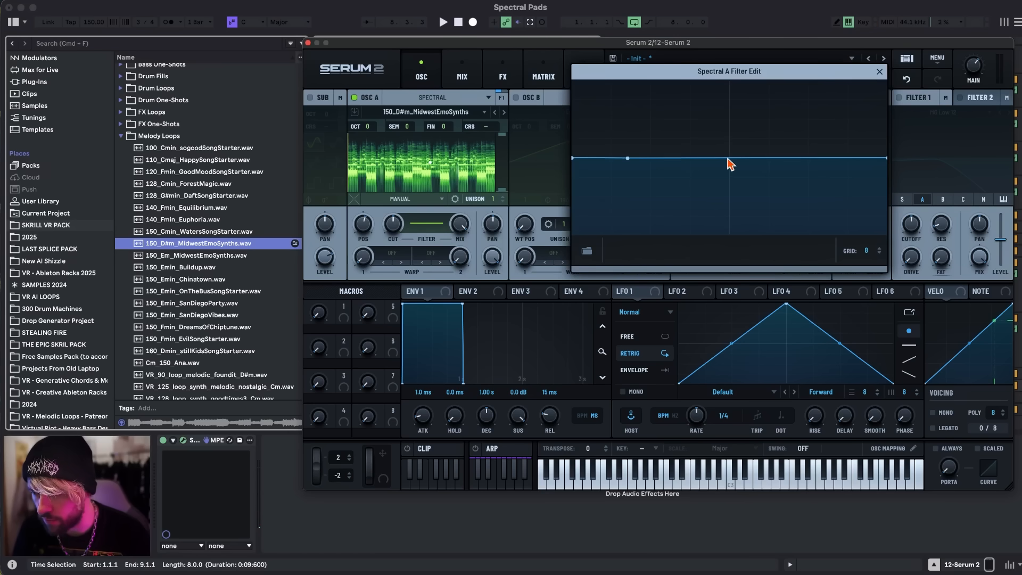
key(a)
drag(693, 164, 692, 234)
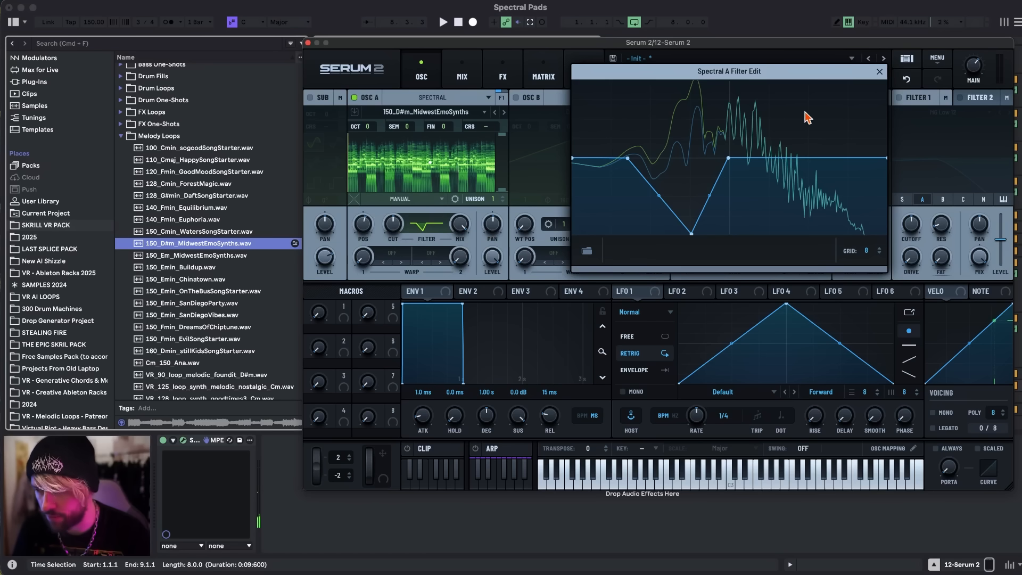
click(879, 71)
key(a)
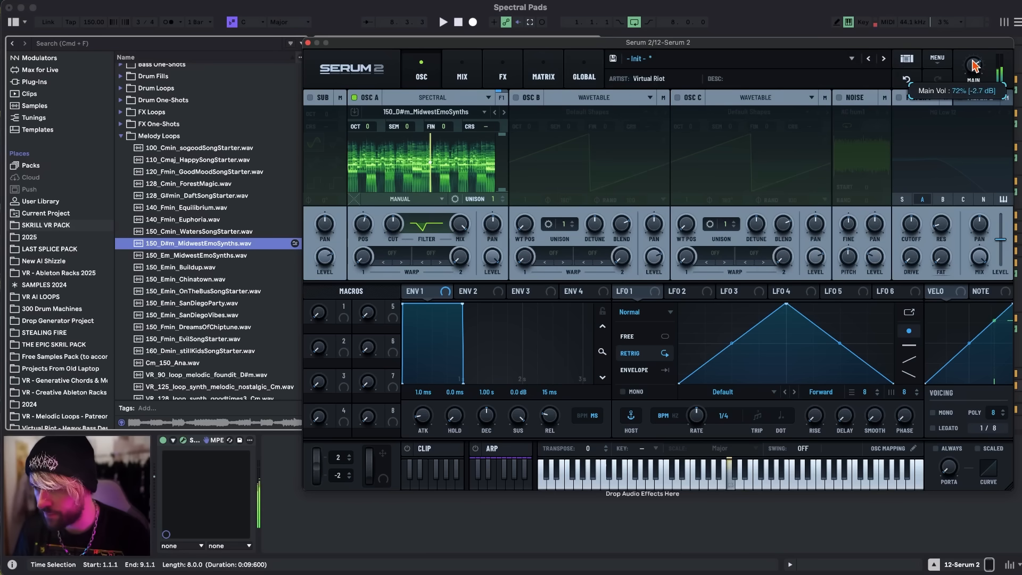
key(g)
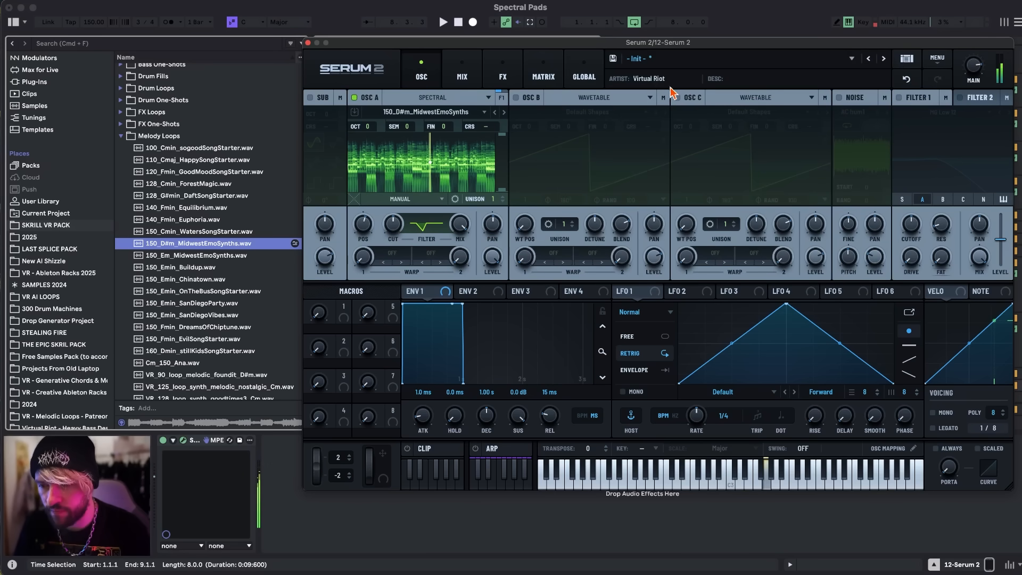
key(a)
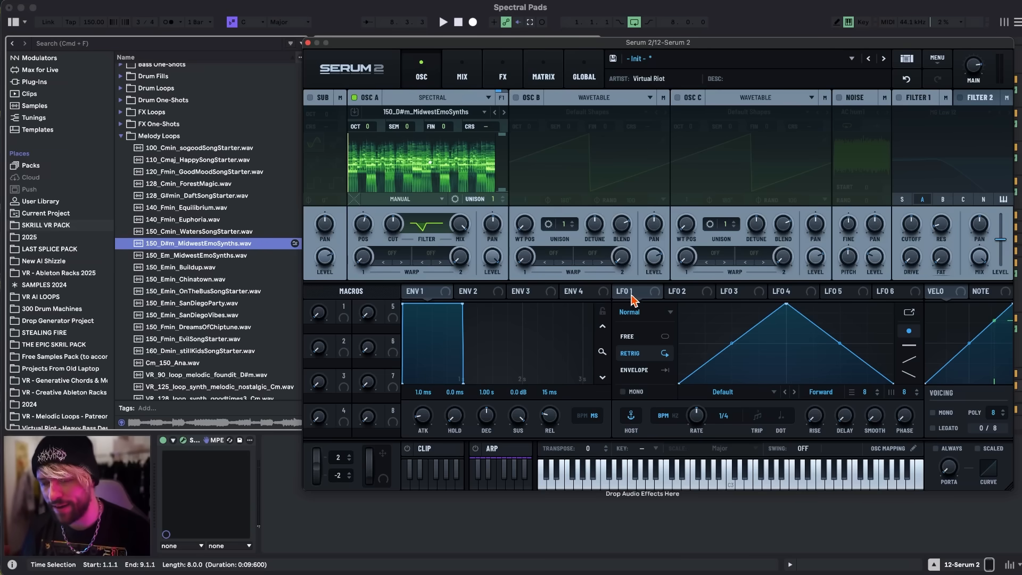
Enable oscillator B, audition the melody loops, and load VR_150_loop_synth_stack_homebound_Fm.wav into it as a spectral source.
click(516, 98)
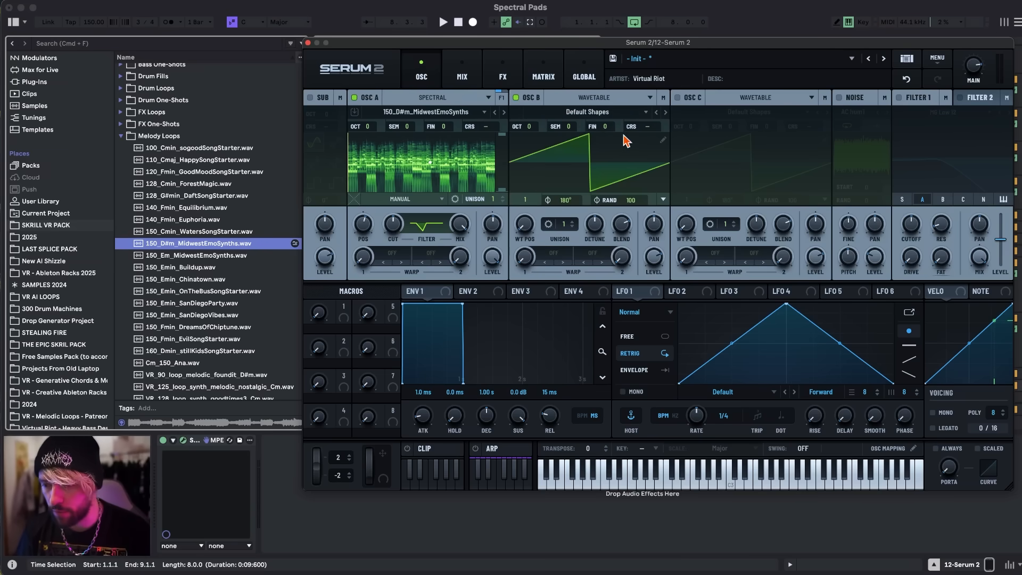
scroll(206, 298, down, 10)
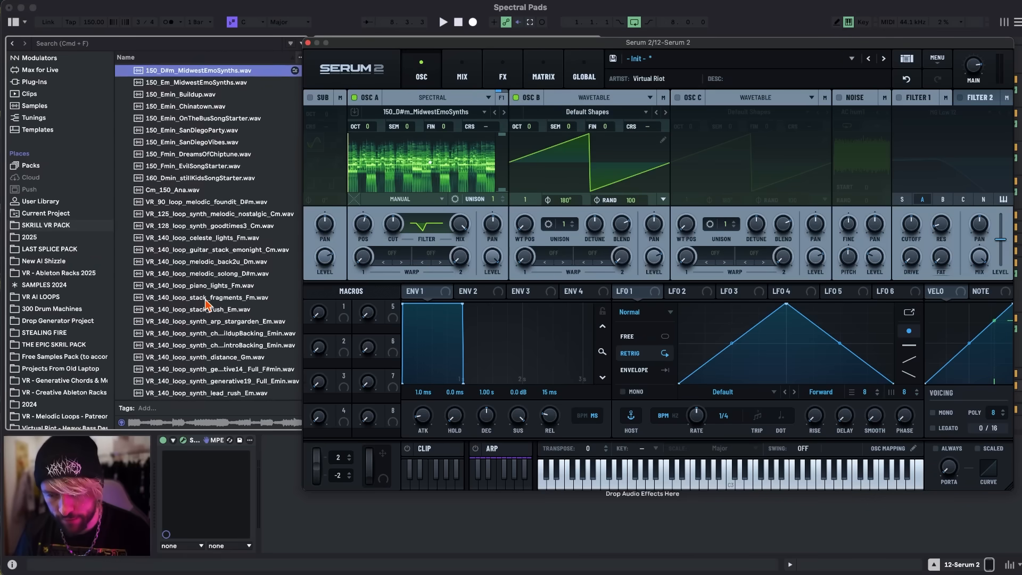
scroll(207, 305, down, 5)
click(196, 298)
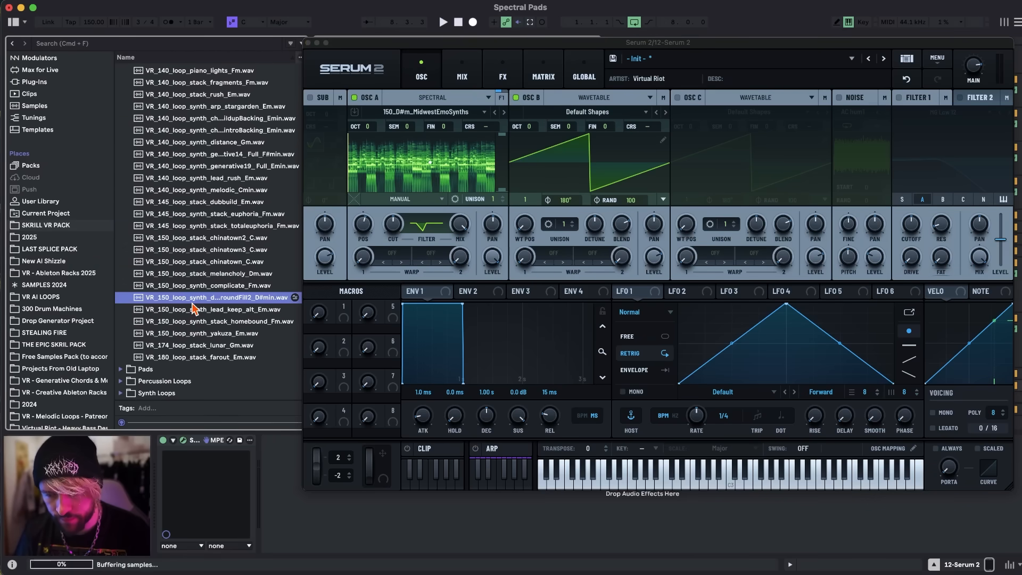
click(196, 312)
click(198, 322)
scroll(194, 319, down, 2)
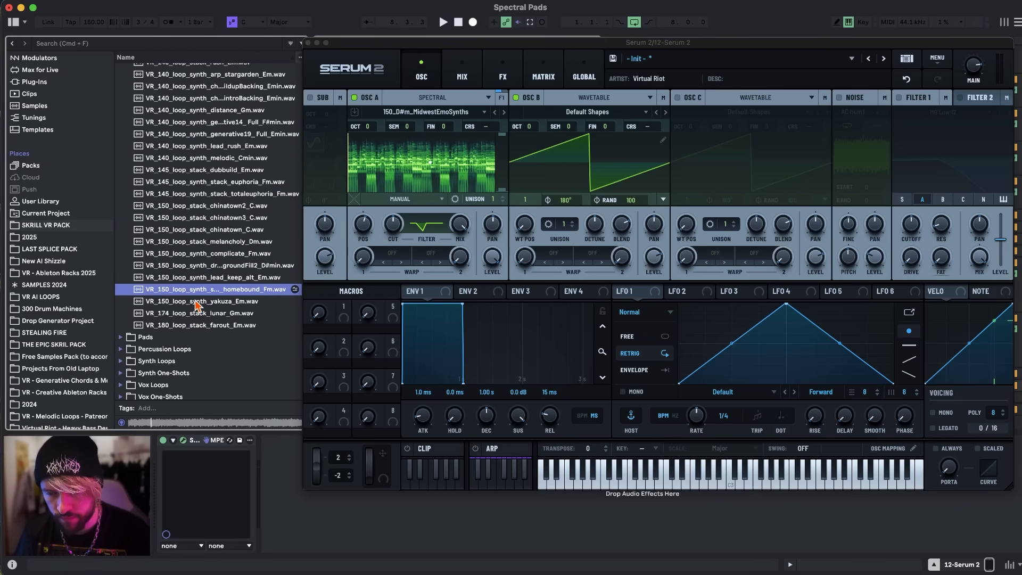
drag(210, 294, 593, 186)
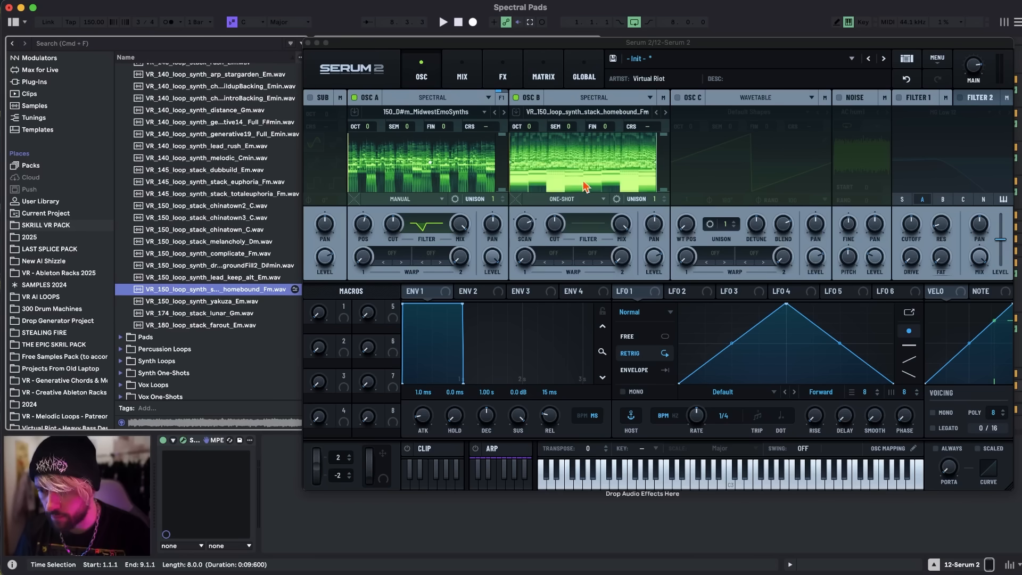
Switch oscillator B to Manual playback, mute oscillator A, and set oscillator B's sample position to about 36%.
click(568, 200)
click(549, 284)
click(354, 97)
drag(526, 223, 536, 186)
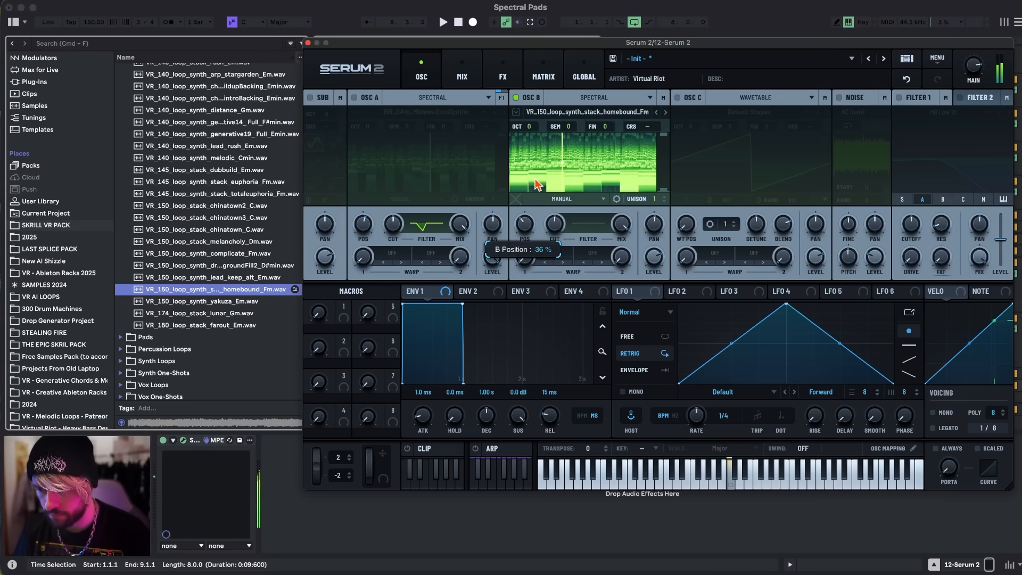
drag(538, 185, 538, 184)
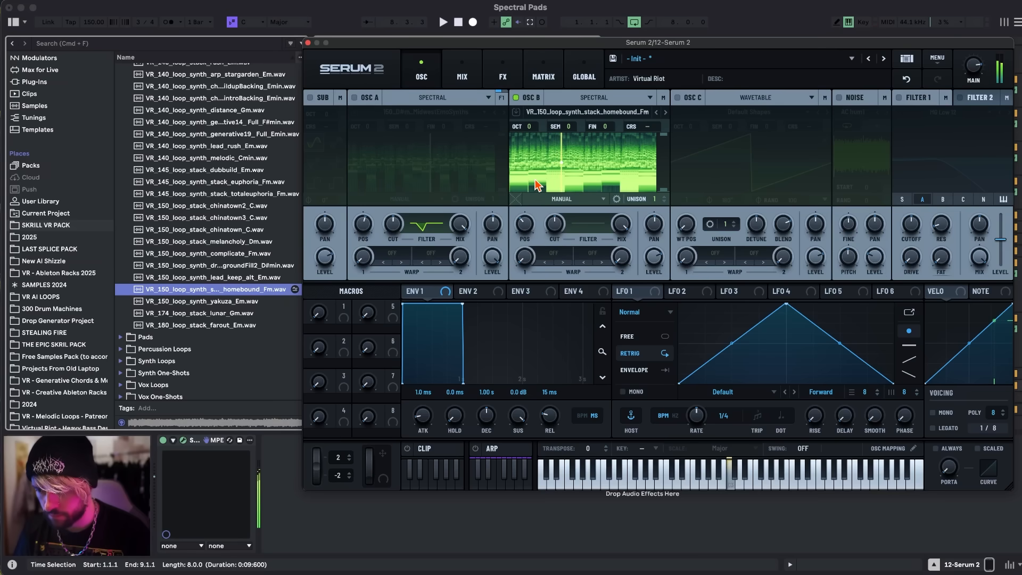
Raise oscillator B's low-frequency limit and shape its spectral filter curve to roll off the lows and slightly dip the highs.
drag(663, 189, 663, 170)
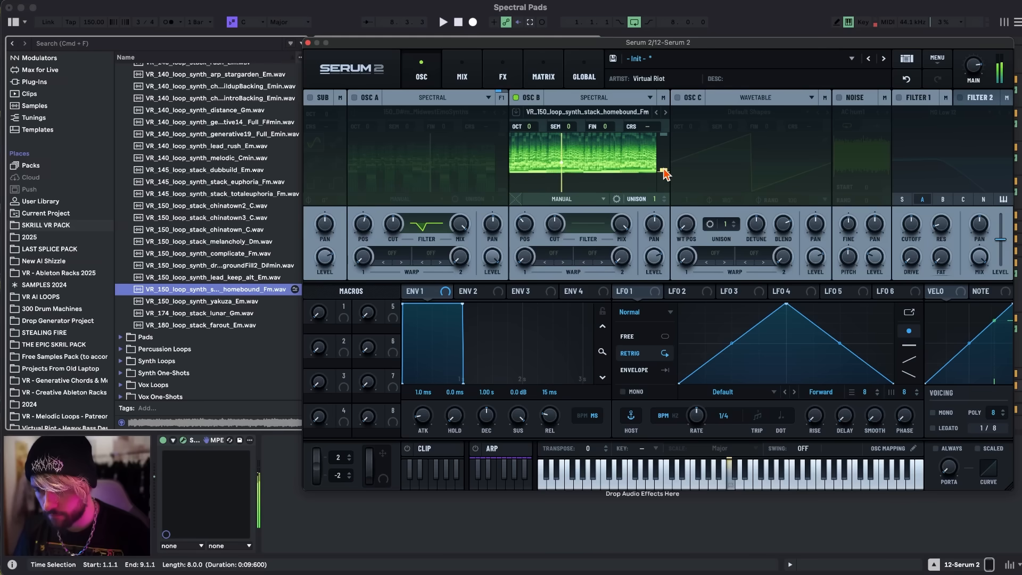
click(589, 225)
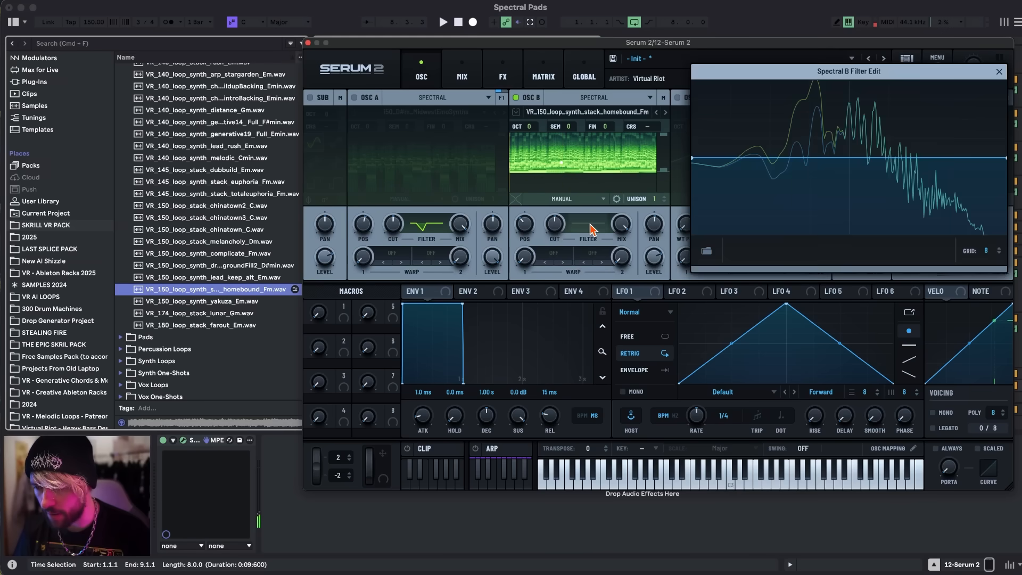
double_click(984, 158)
drag(1005, 158, 1012, 183)
drag(691, 158, 698, 263)
drag(772, 201, 782, 223)
click(999, 72)
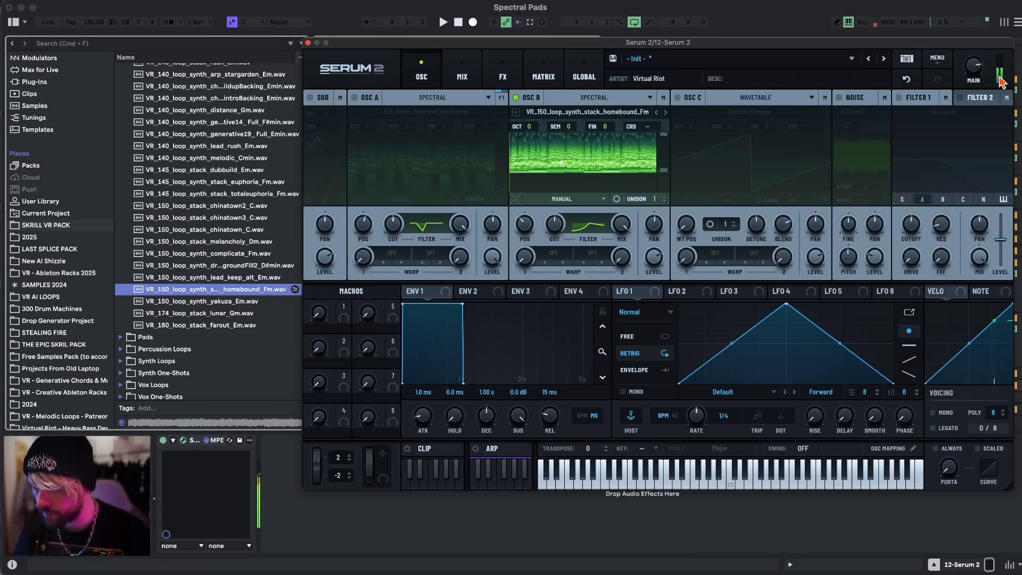
Re-enable oscillator A, then transpose oscillator B by -2 semitones and raise its level.
click(364, 97)
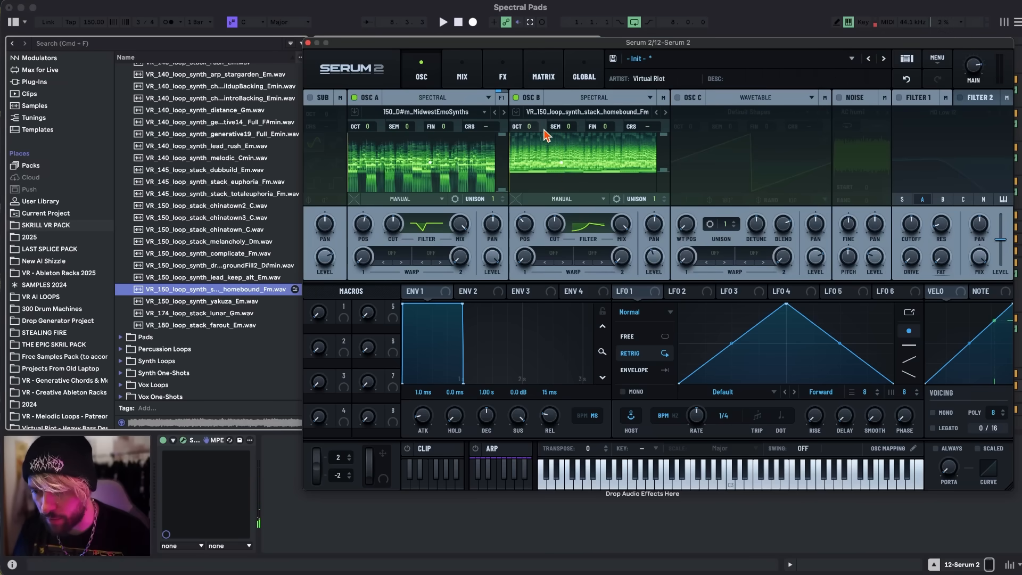
drag(569, 129, 569, 137)
drag(652, 259, 655, 219)
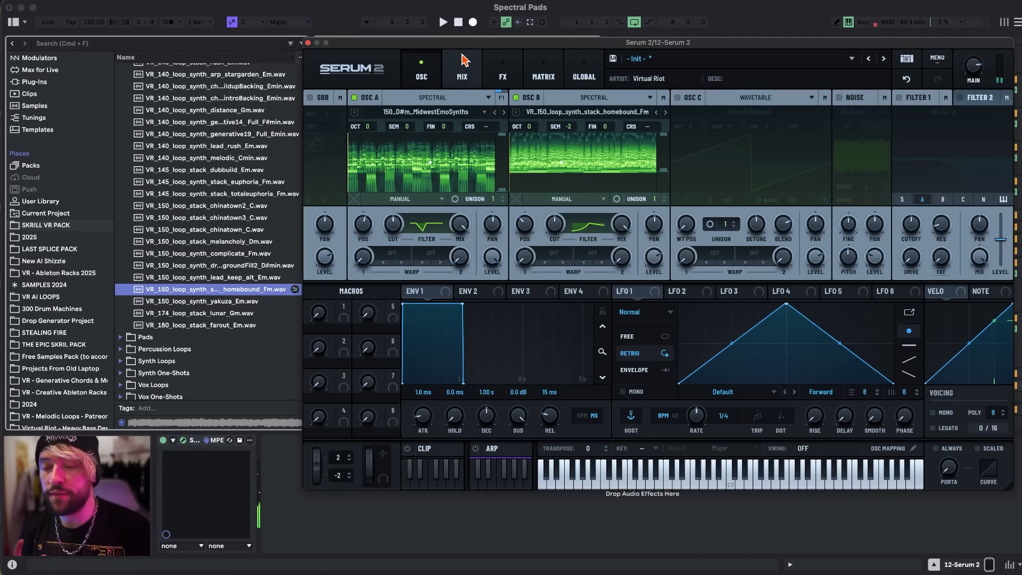
Assign LFO 1 to oscillator A's position and reduce the modulation depth with oscillator B muted.
drag(619, 292, 352, 232)
click(515, 97)
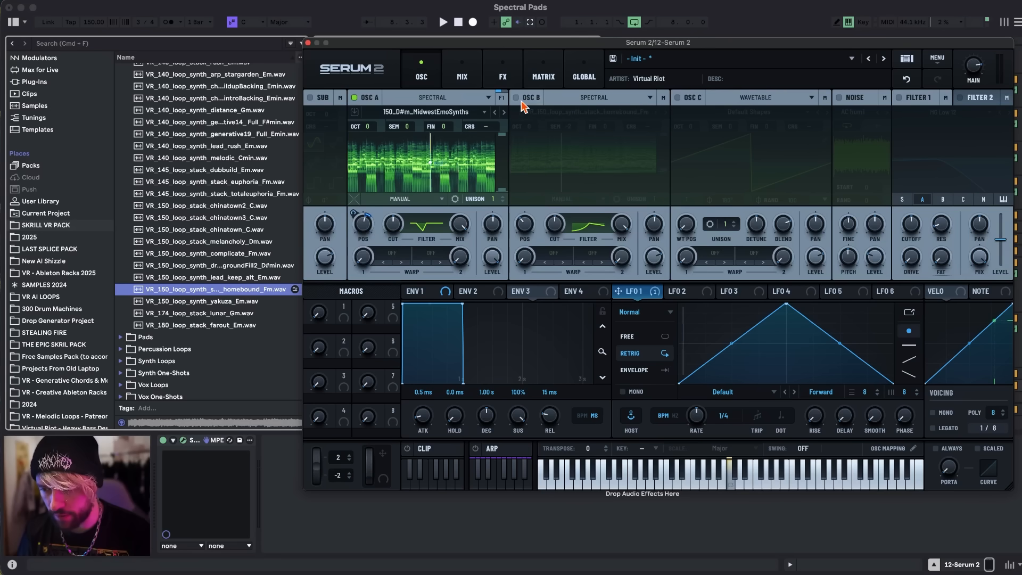
drag(354, 213, 350, 217)
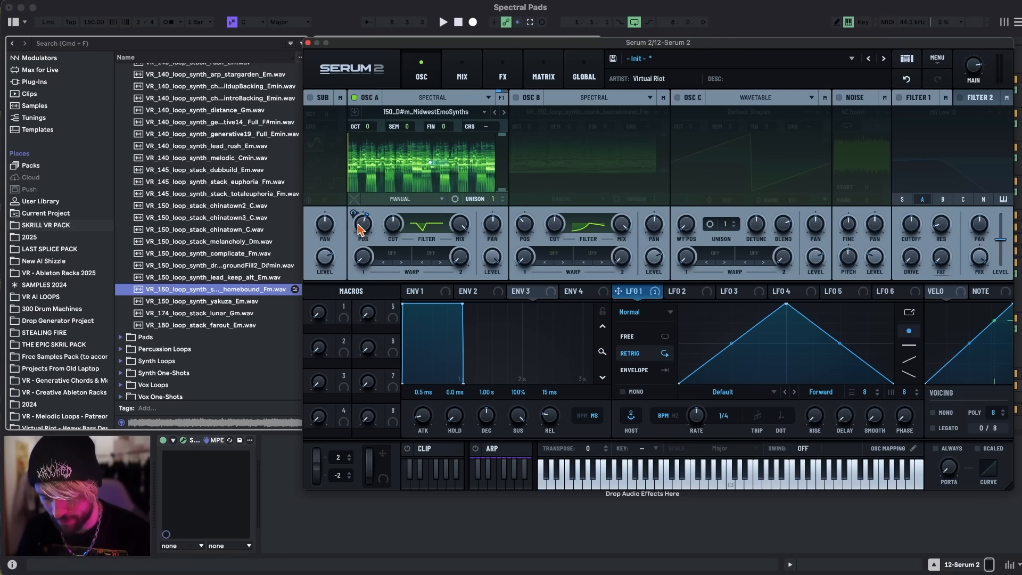
Set LFO 1 to S&H with Smooth at 100 and rate 1/64, and fine-tune its position modulation to about 1%.
click(653, 313)
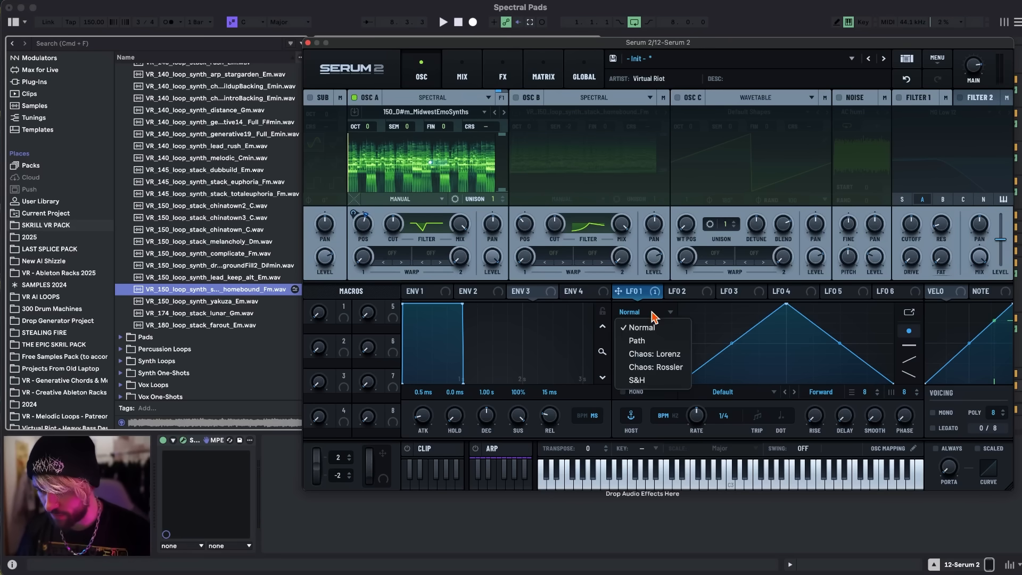
click(642, 380)
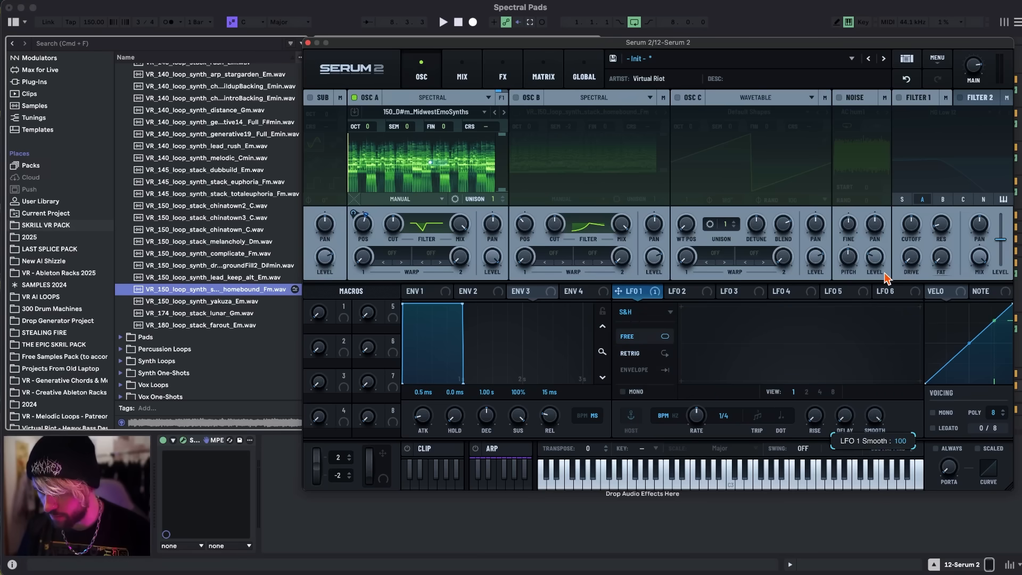
drag(693, 424, 694, 393)
key(a)
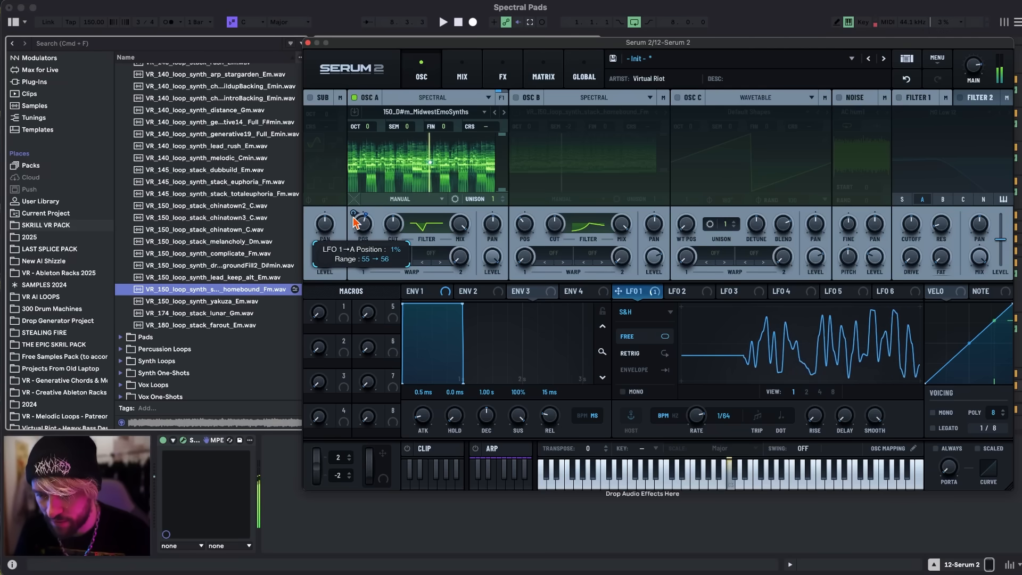
drag(353, 217, 352, 218)
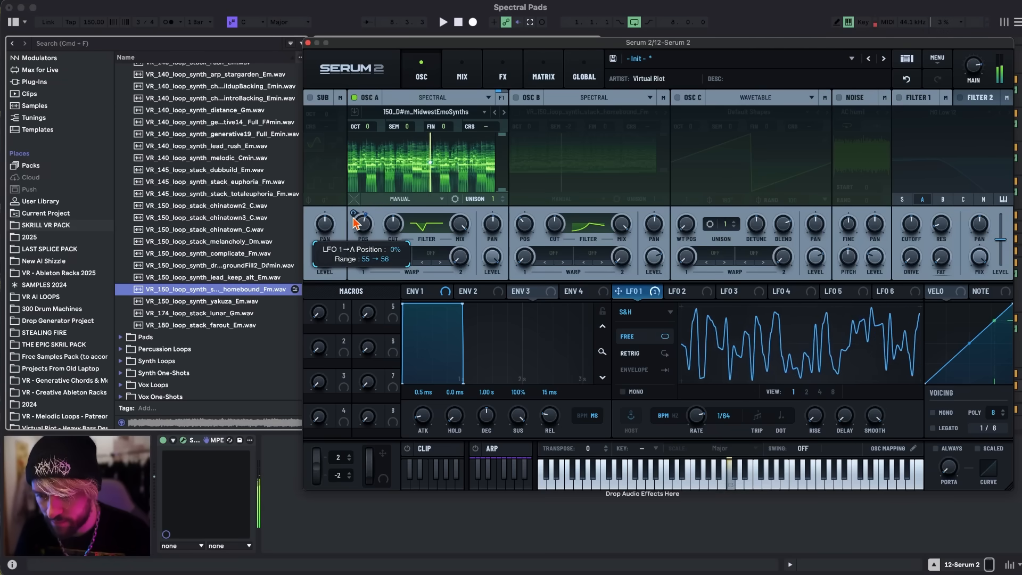
Solo oscillator B and assign LFO 2 to its position with a minimal modulation depth.
click(516, 97)
click(354, 97)
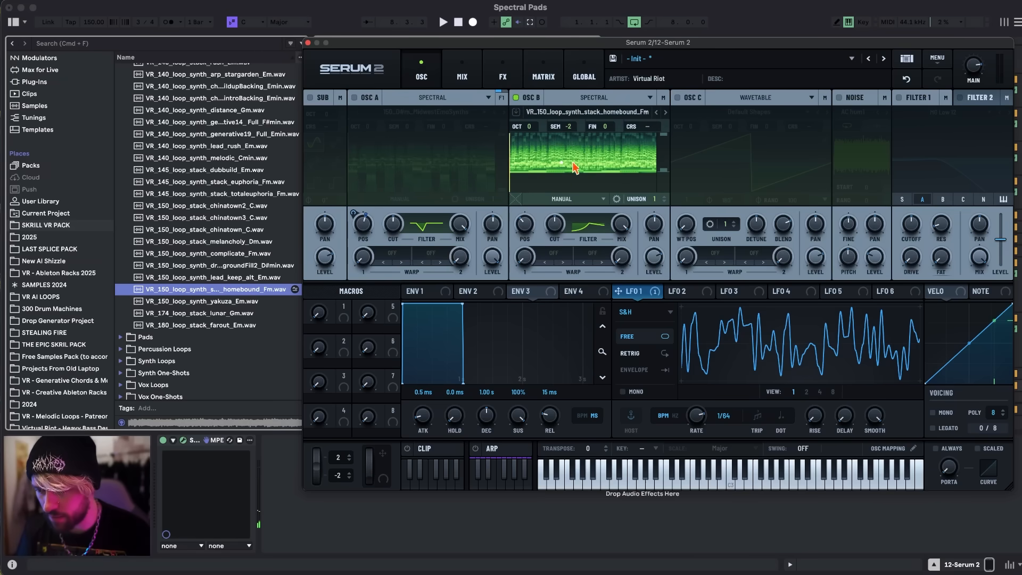
click(684, 291)
drag(684, 291, 506, 251)
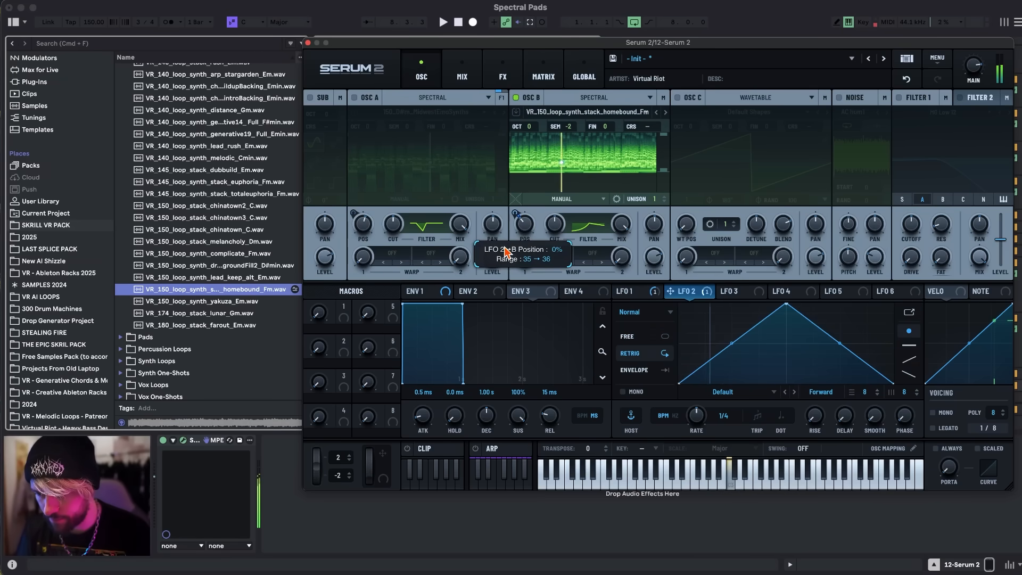
Set LFO 2 to S&H with maximum smoothing and a 1/64 rate, and turn oscillator A back on.
click(638, 314)
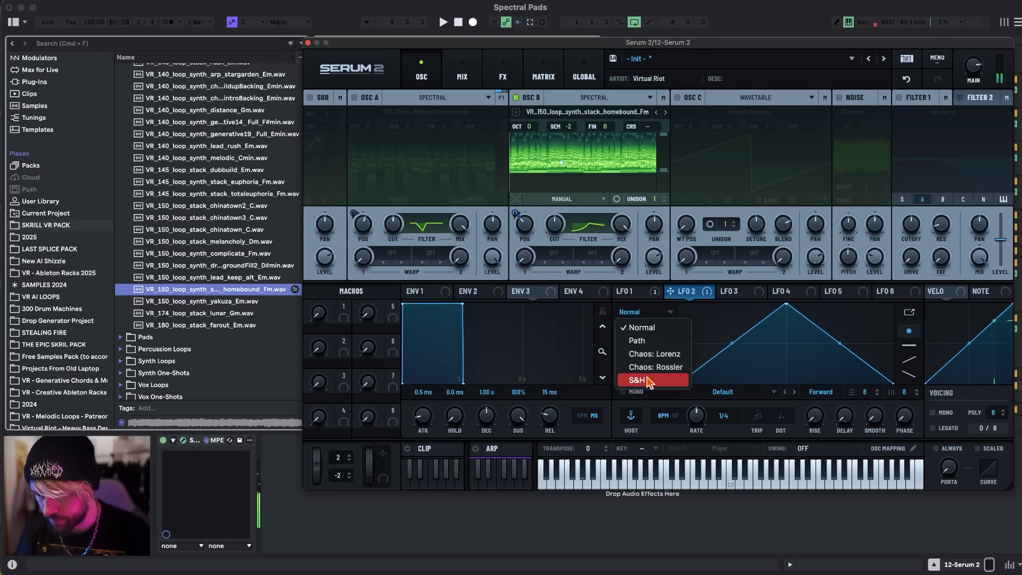
click(866, 429)
drag(879, 420, 875, 325)
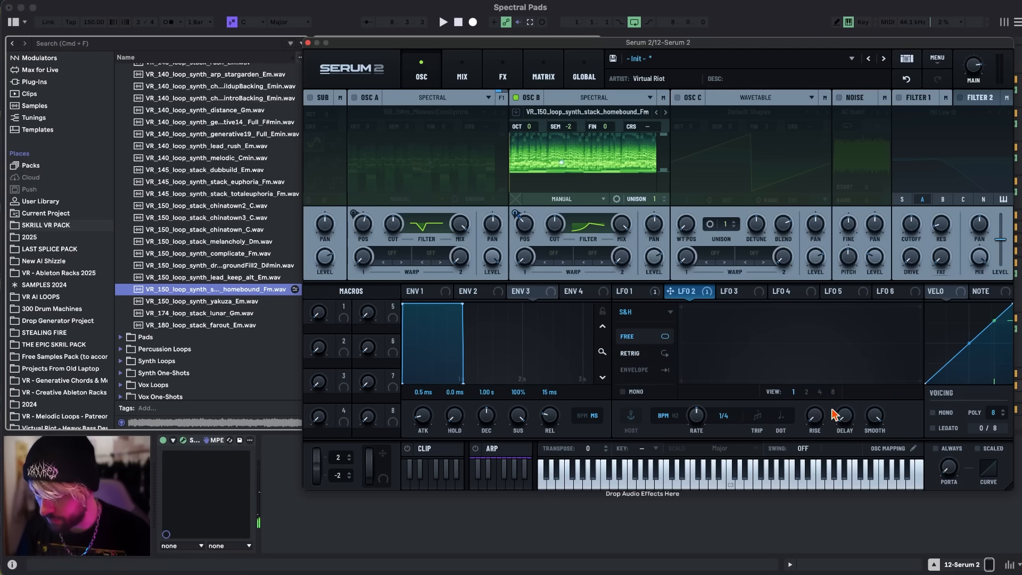
drag(718, 421, 705, 400)
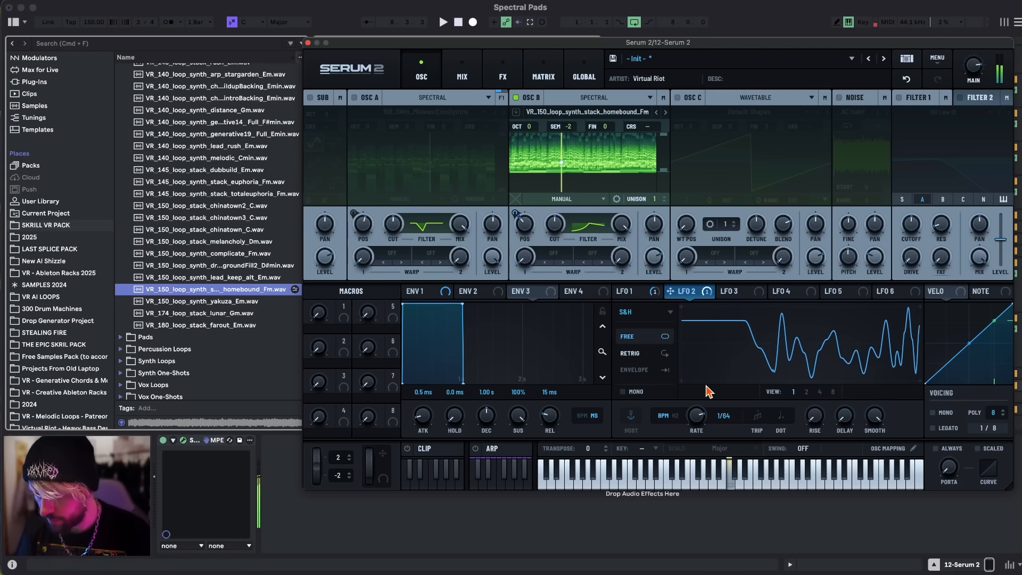
mouse_move(519, 219)
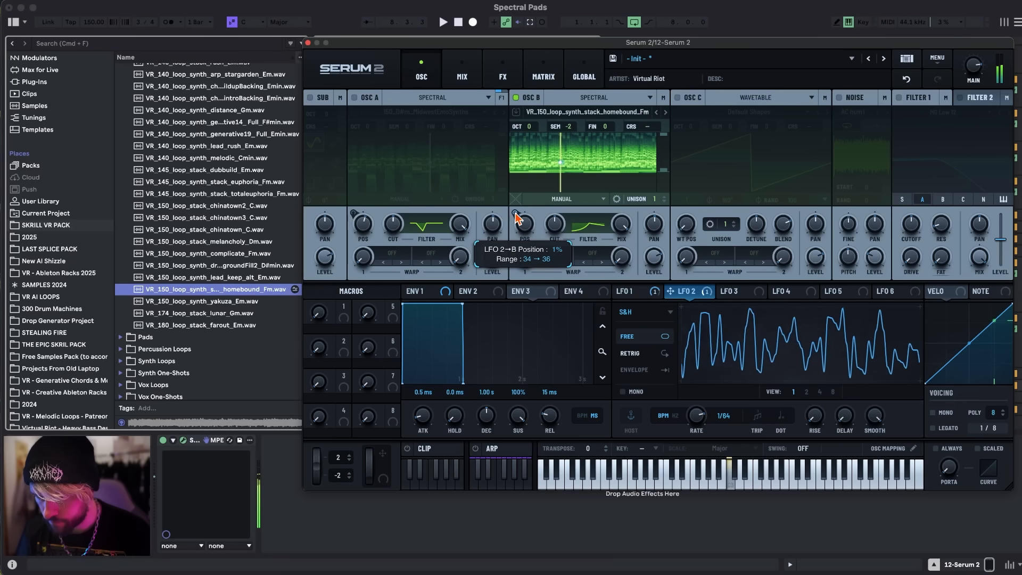
click(354, 97)
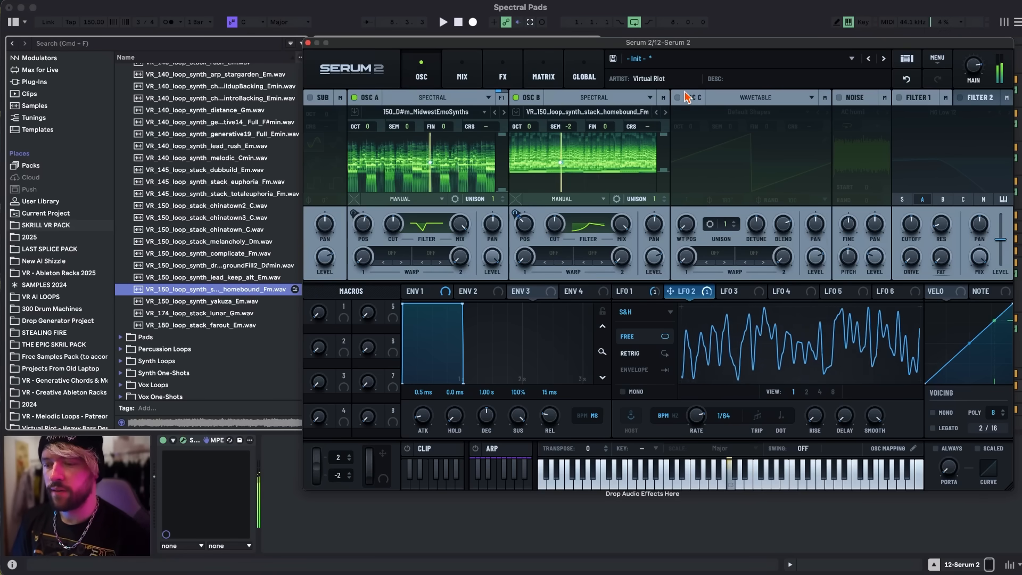
Check the main effects chain and save the finished two-oscillator pad as a preset.
click(503, 76)
drag(402, 48, 334, 47)
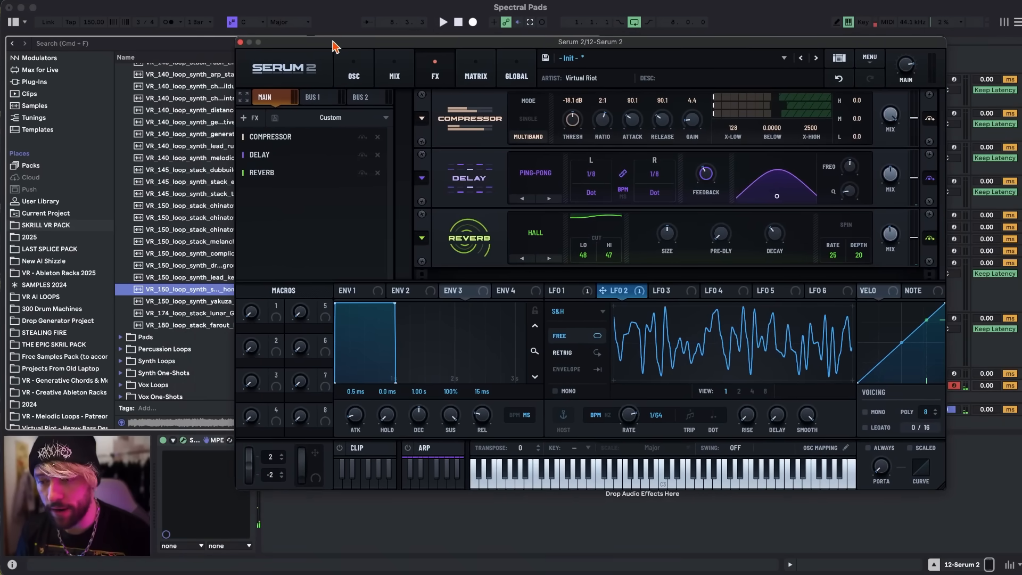
click(545, 58)
double_click(365, 139)
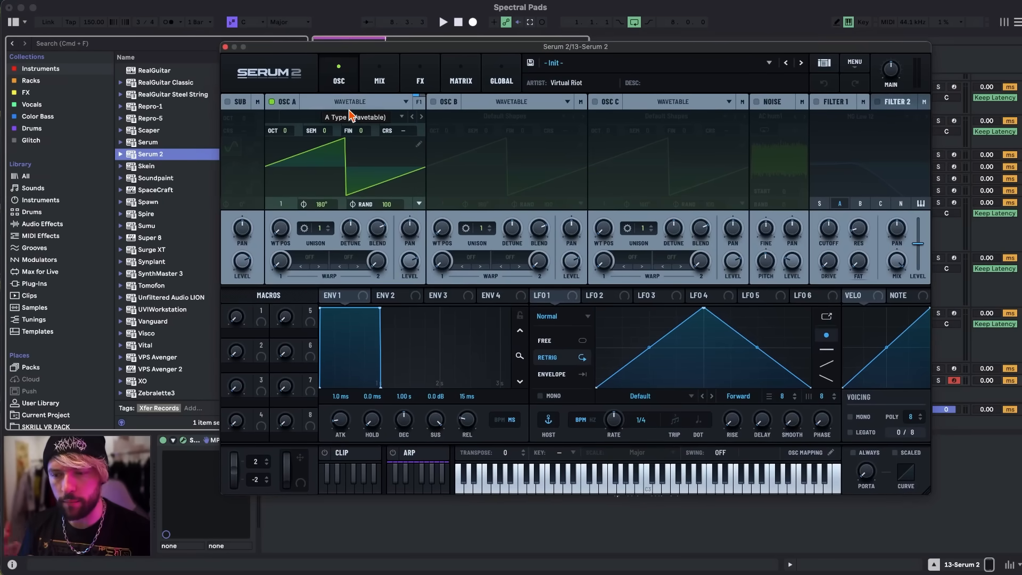
In the new Serum 2 instance, set oscillator A to Spectral and load the factory sample Celli Short G#2.
scroll(101, 329, down, 5)
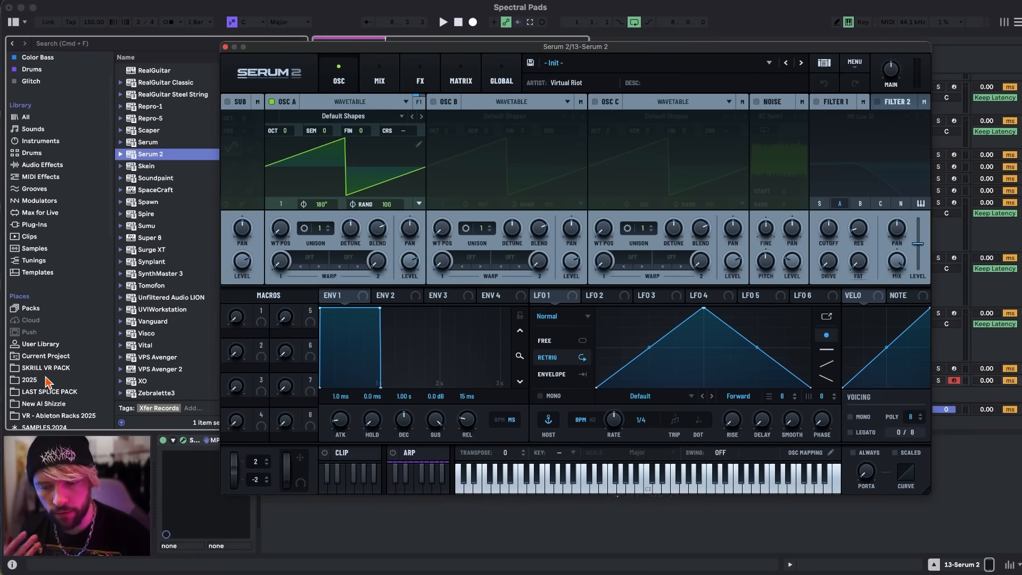
click(333, 102)
click(345, 170)
click(342, 117)
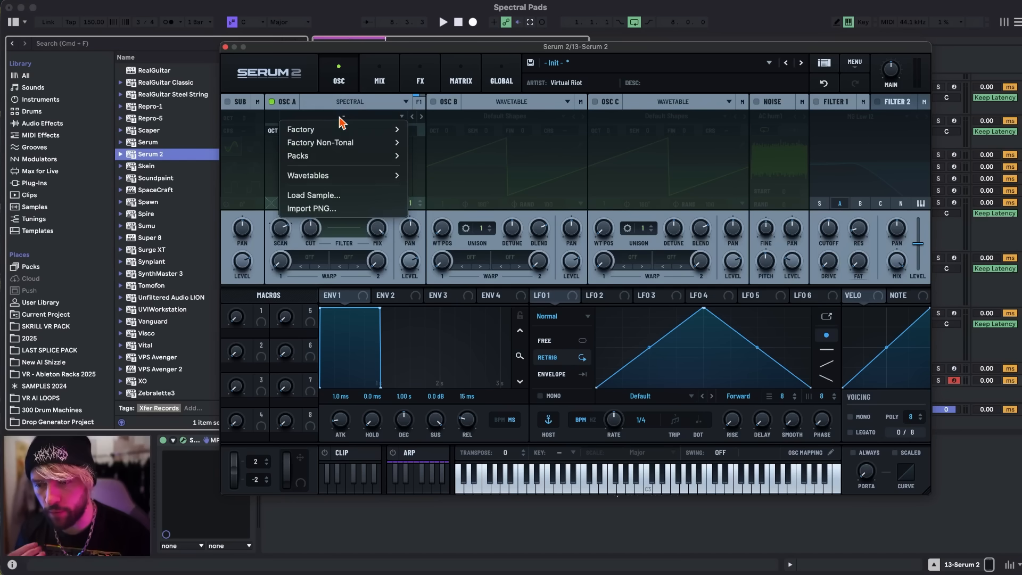
click(344, 109)
click(358, 118)
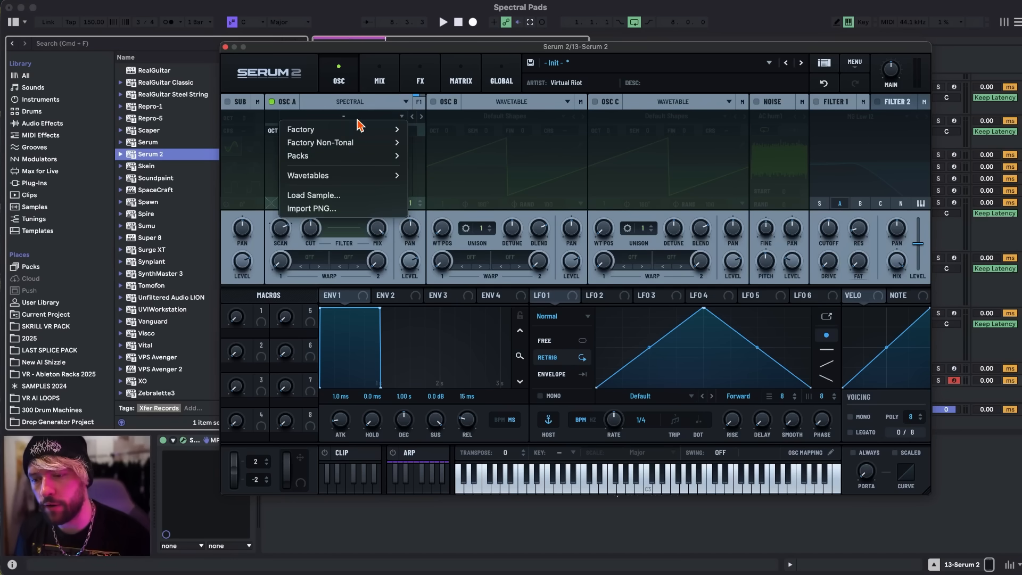
mouse_move(333, 131)
mouse_move(432, 143)
click(509, 156)
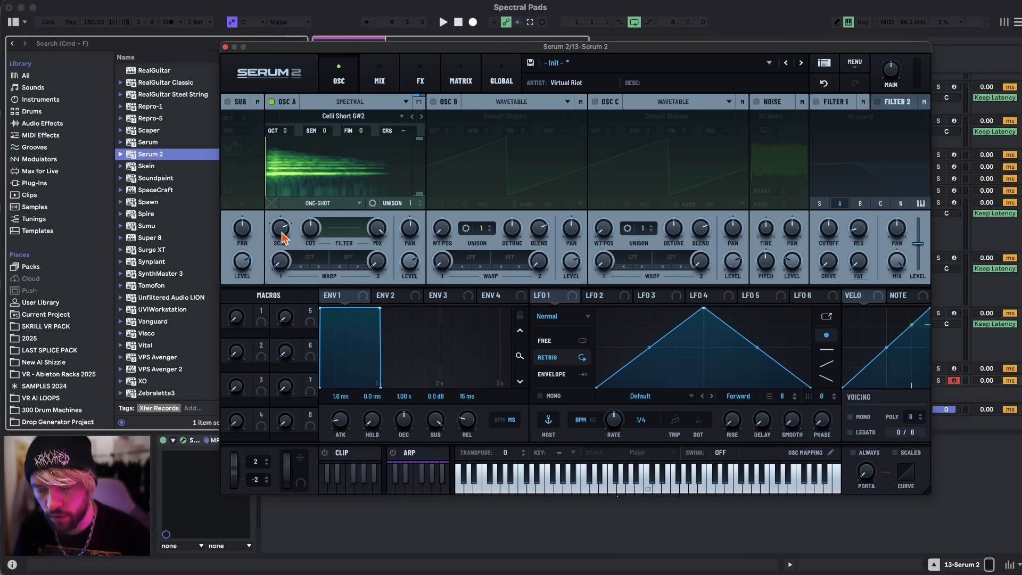
Switch oscillator A to Manual playback and move its sample position slightly past the start of the cello sound.
click(335, 202)
click(308, 288)
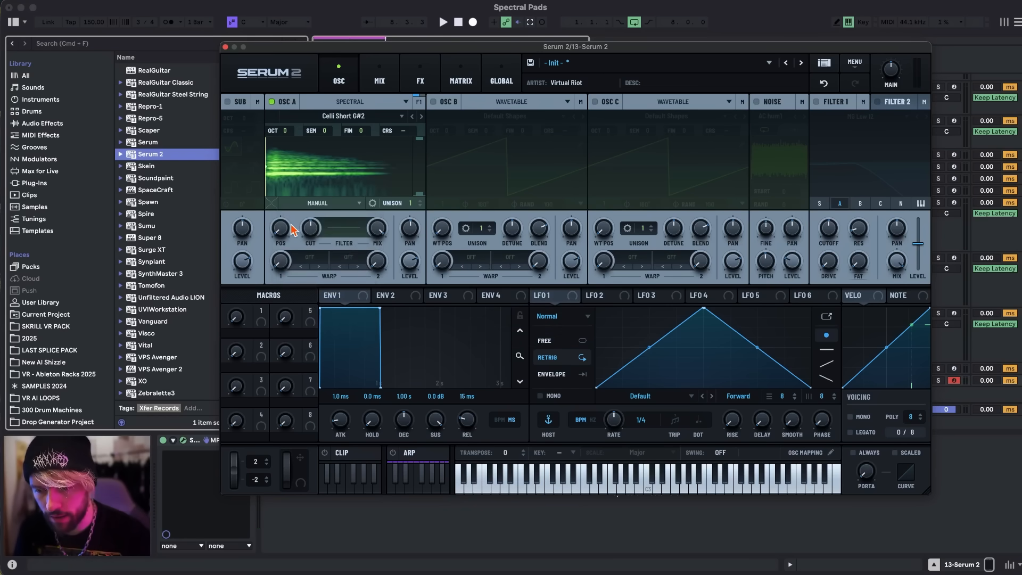
mouse_move(281, 225)
mouse_down()
mouse_move(290, 179)
mouse_move(277, 209)
mouse_up()
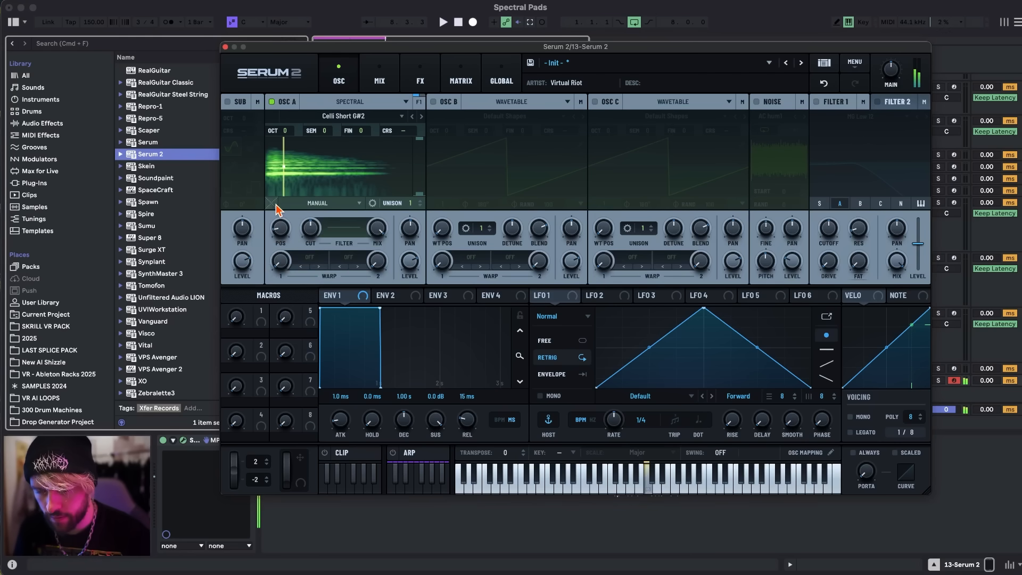
Add a Delay followed by a Reverb to the cello patch's main effects chain.
click(420, 75)
click(235, 123)
click(257, 191)
click(234, 123)
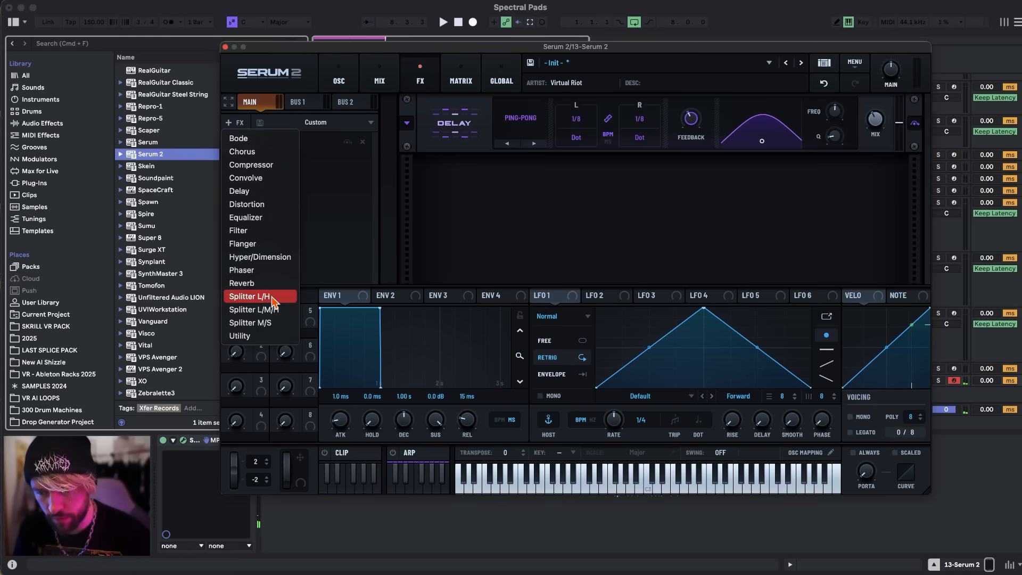
click(259, 285)
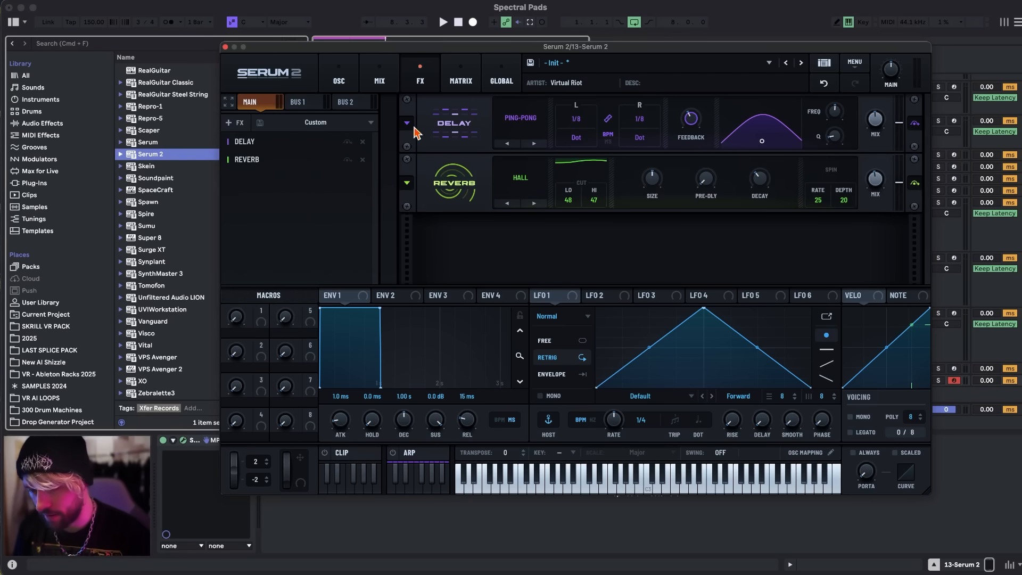
Set Envelope 1's release to 1.36 s and oscillator A's sample position to about 20%.
click(338, 77)
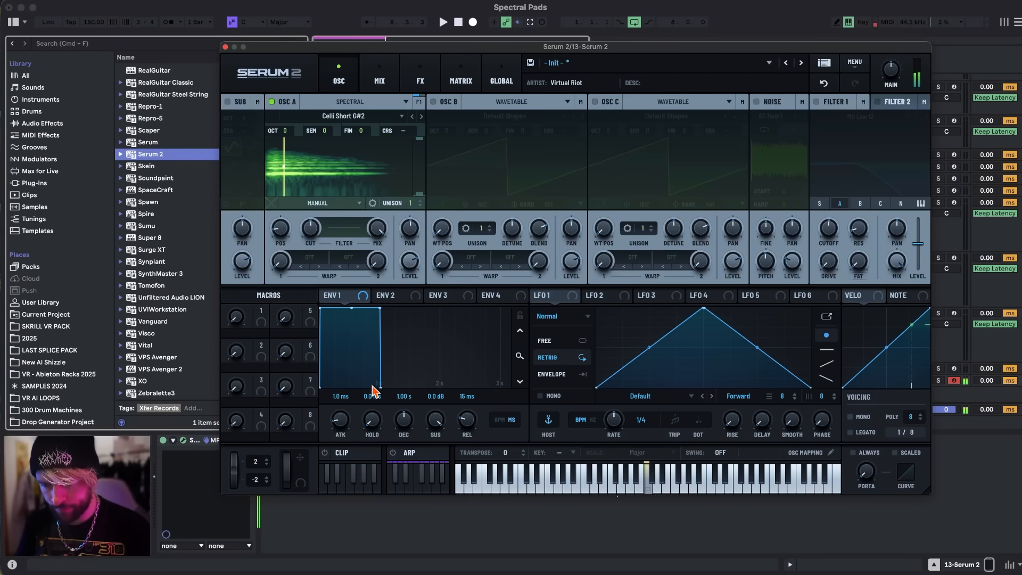
drag(468, 420, 469, 370)
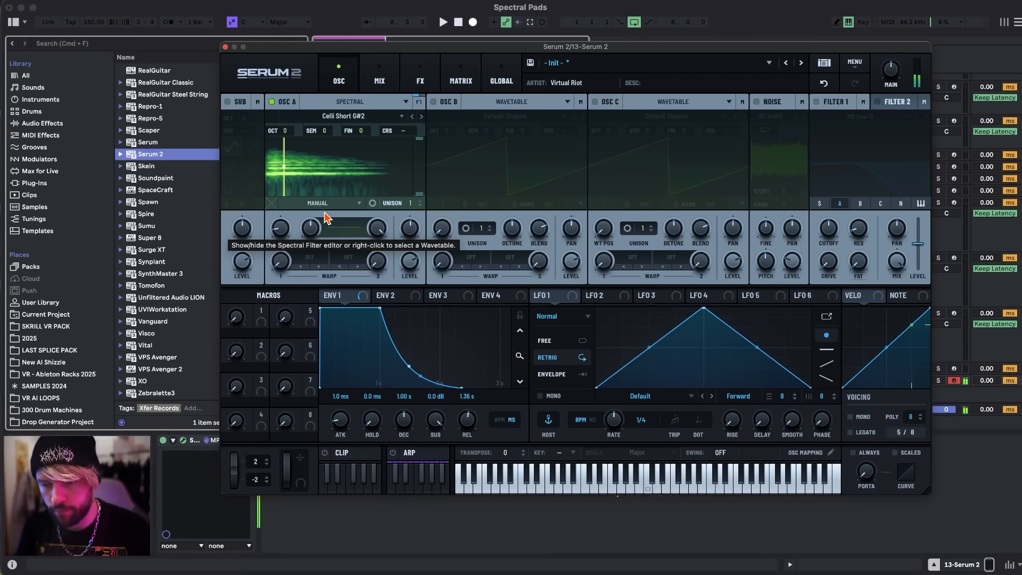
mouse_move(284, 230)
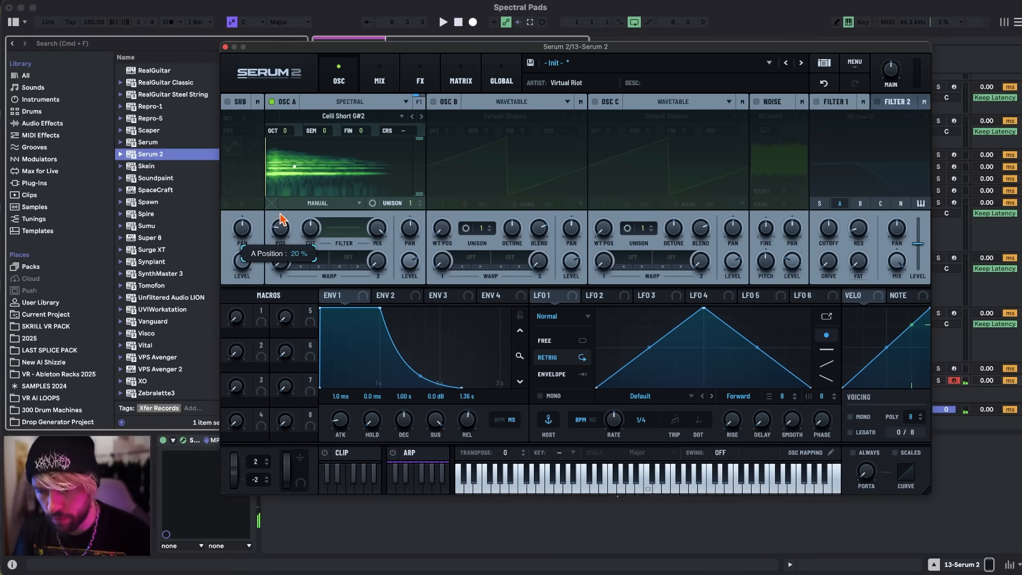
drag(280, 225, 279, 224)
Modulate oscillator A's position with Envelope 2, using a 1.12 s attack and a 1.66 s release, and adjust the modulation amount.
drag(385, 295, 271, 228)
drag(340, 418, 341, 368)
drag(276, 231, 266, 258)
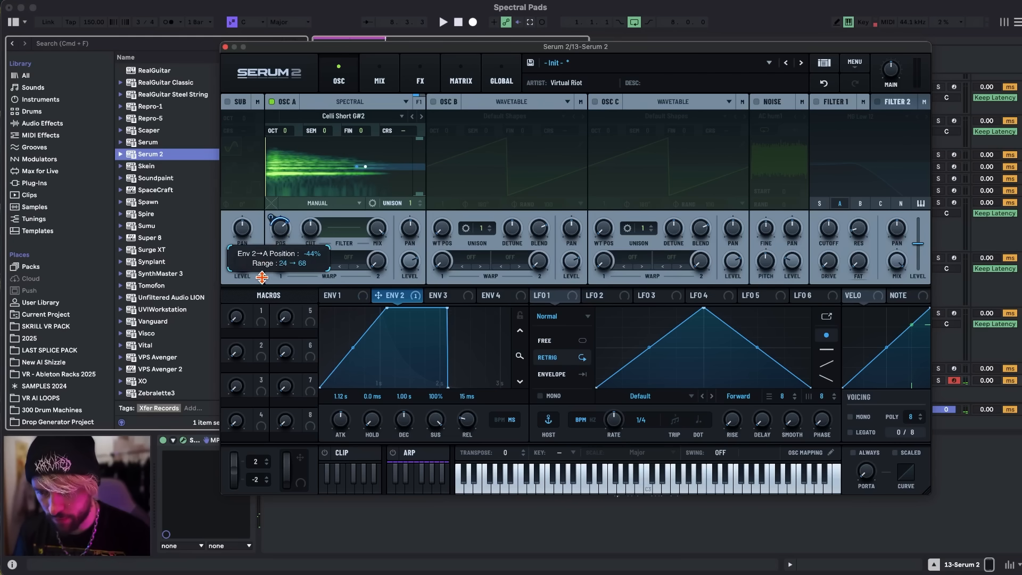
drag(271, 218, 281, 236)
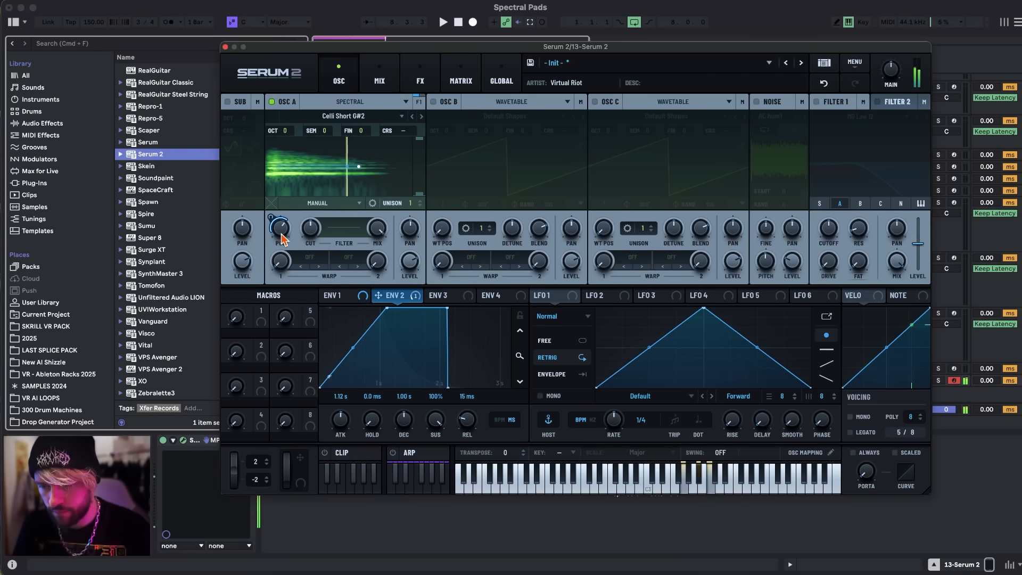
drag(471, 424, 476, 383)
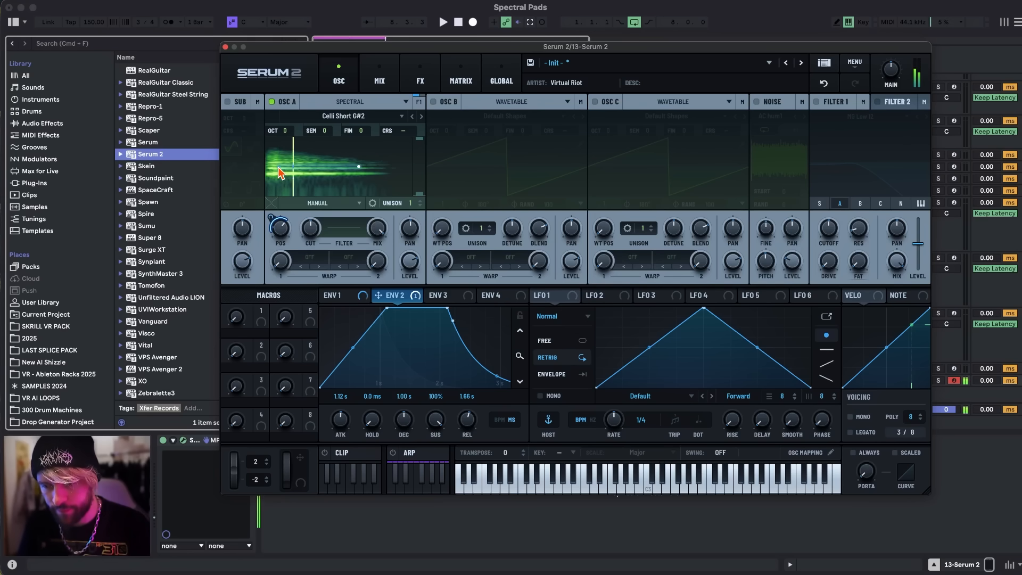
Modulate oscillator A's position with LFO 1 in smoothed S&H mode at a 1/8 rate and adjust the position modulation depth.
drag(558, 303, 268, 240)
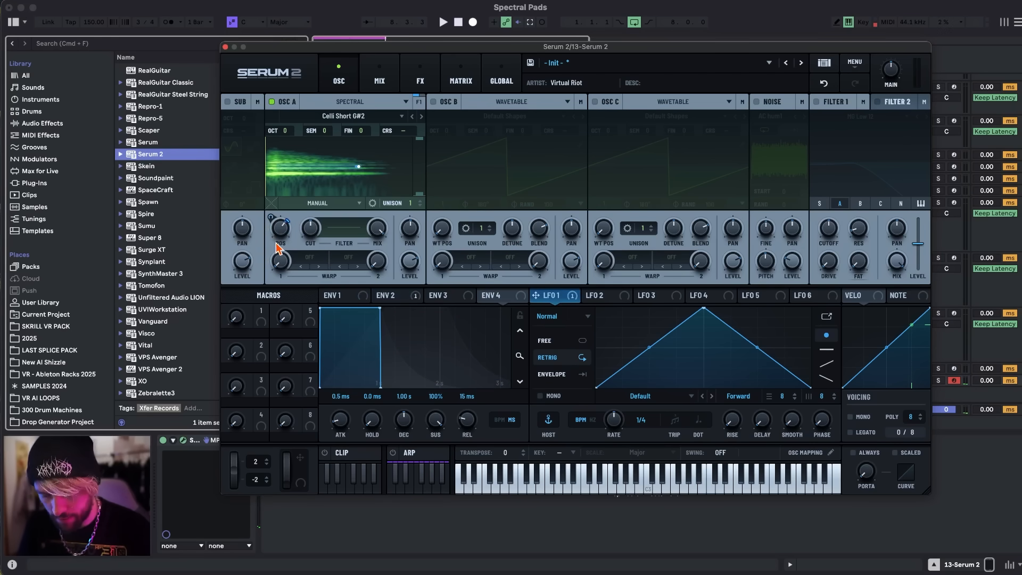
click(558, 317)
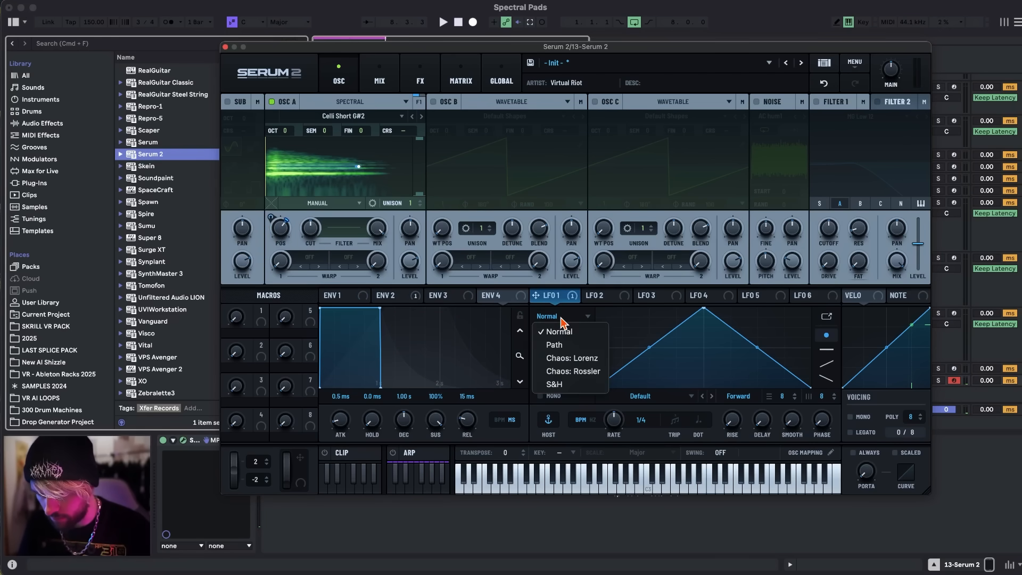
click(564, 388)
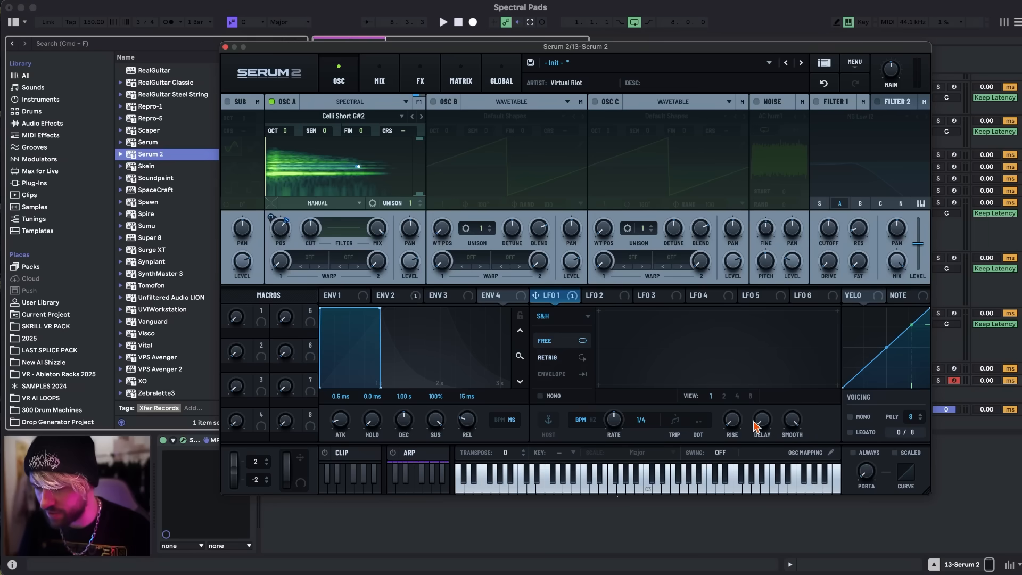
drag(612, 421, 612, 417)
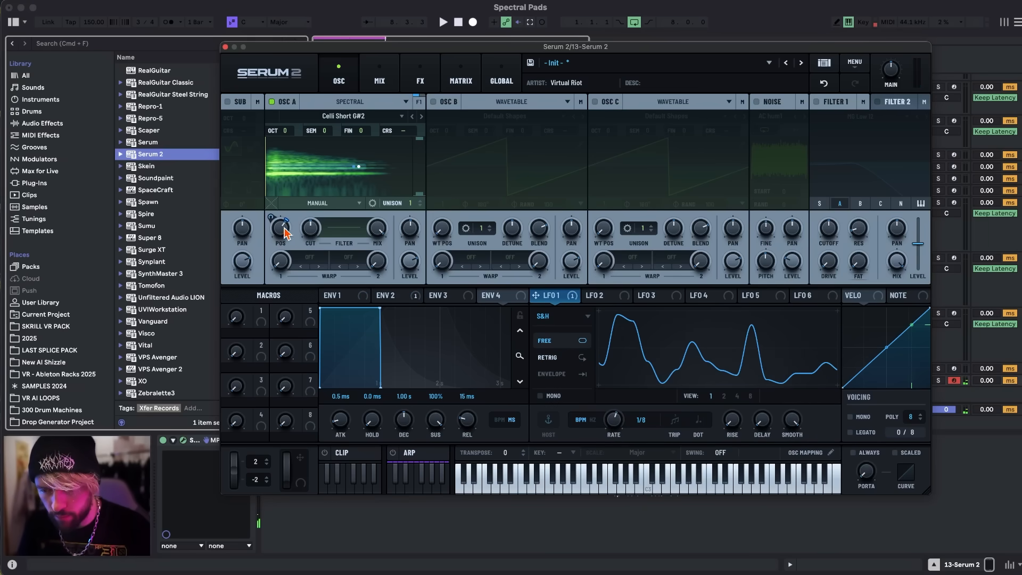
drag(271, 216, 284, 227)
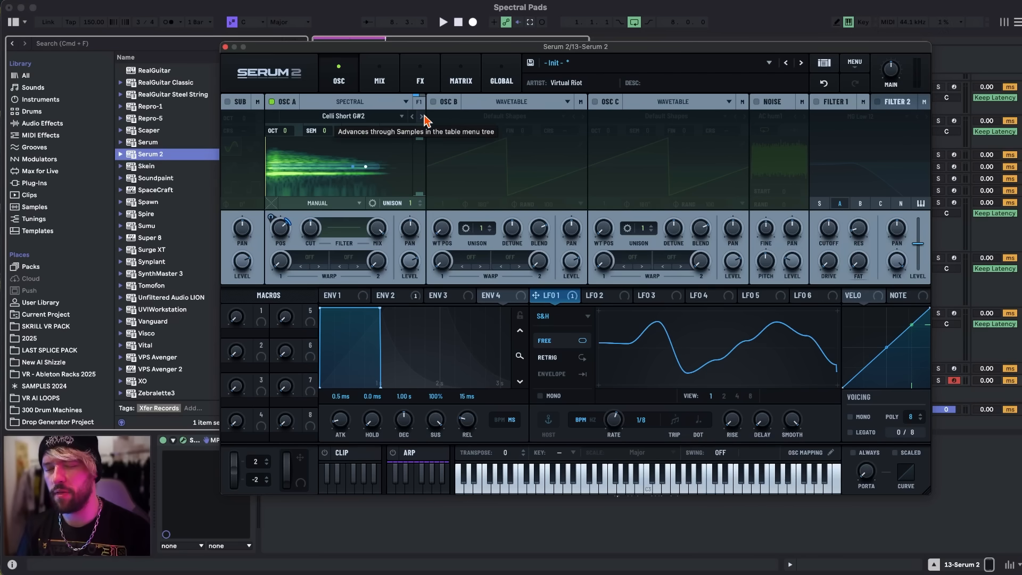
Audition string samples on oscillator A, from Cello Finger Gliss Up C2 through Doubled Tension, Erhu and Horsehead Fiddle to Strings Crystal Joy.
click(343, 116)
click(375, 113)
click(422, 117)
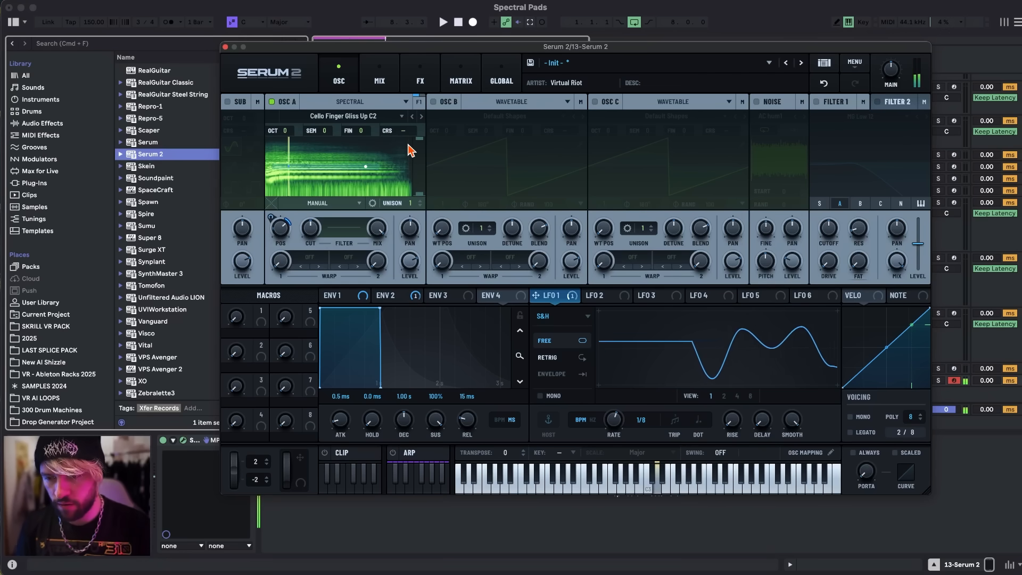
click(421, 117)
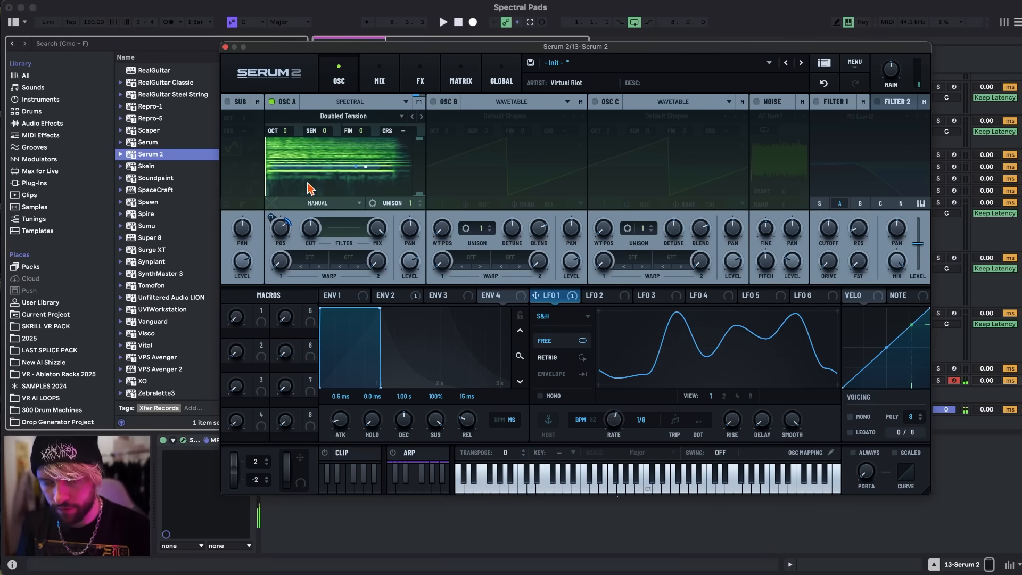
click(421, 116)
click(422, 117)
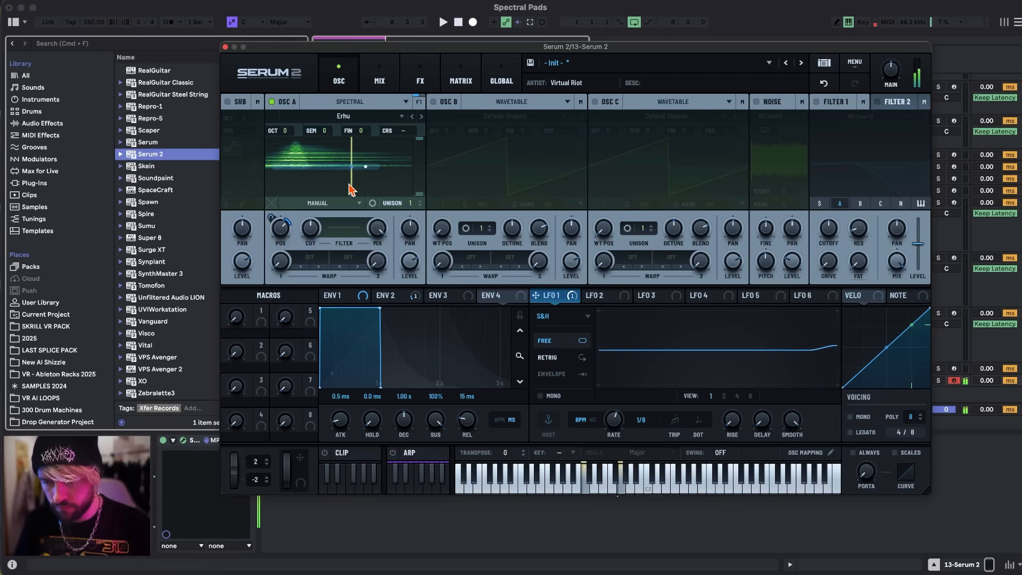
click(421, 117)
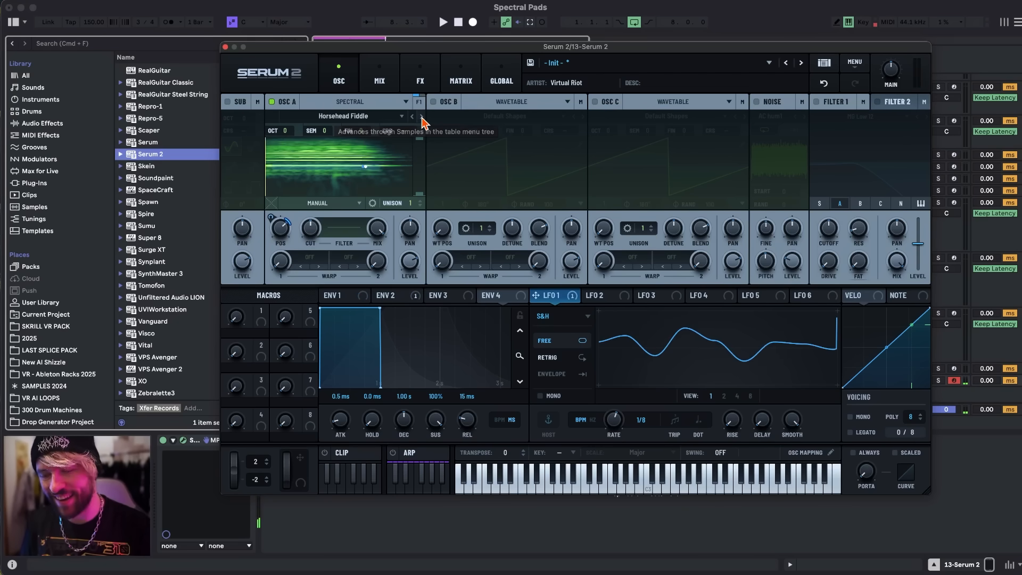
click(421, 117)
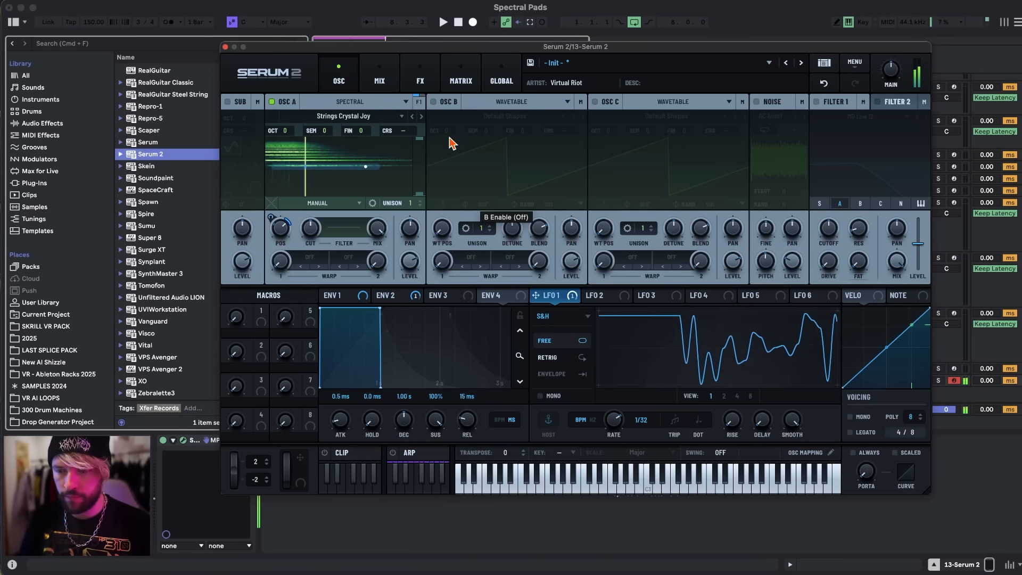
key(z)
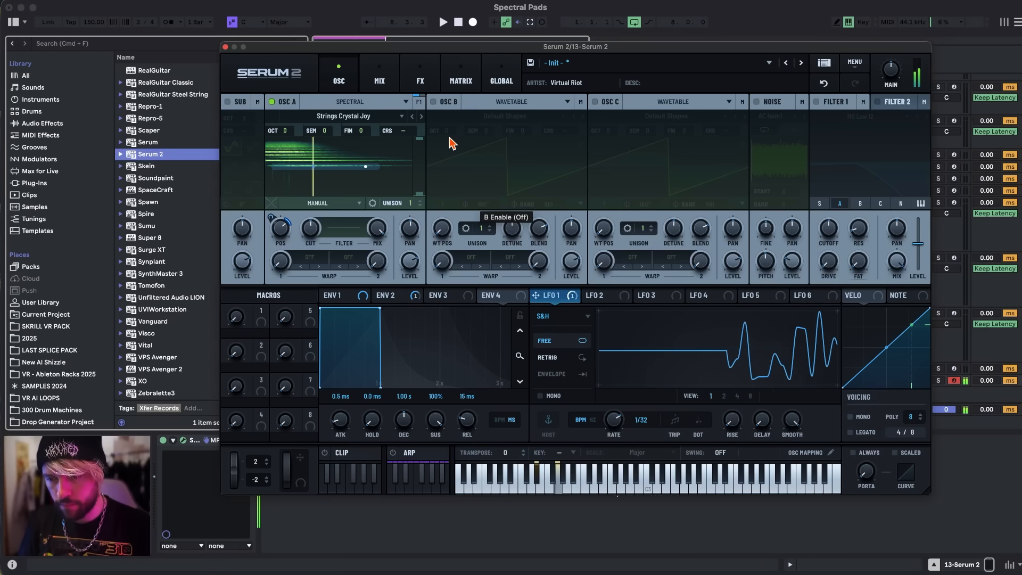
Load the Trombone short stc A#1 sample, raising oscillator A's level to about 99% and setting LFO 1's rate to 1/16.
click(421, 117)
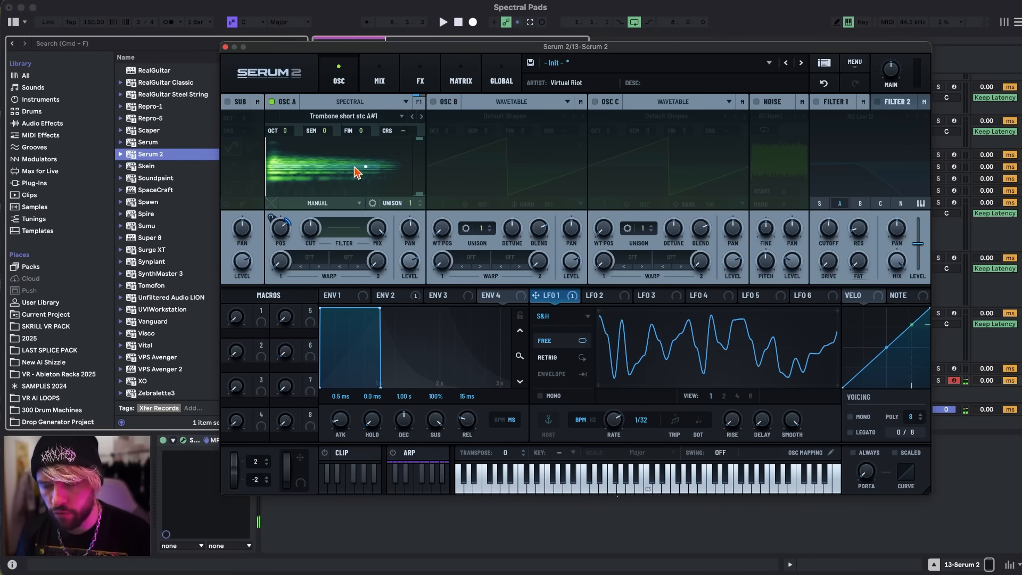
mouse_move(411, 273)
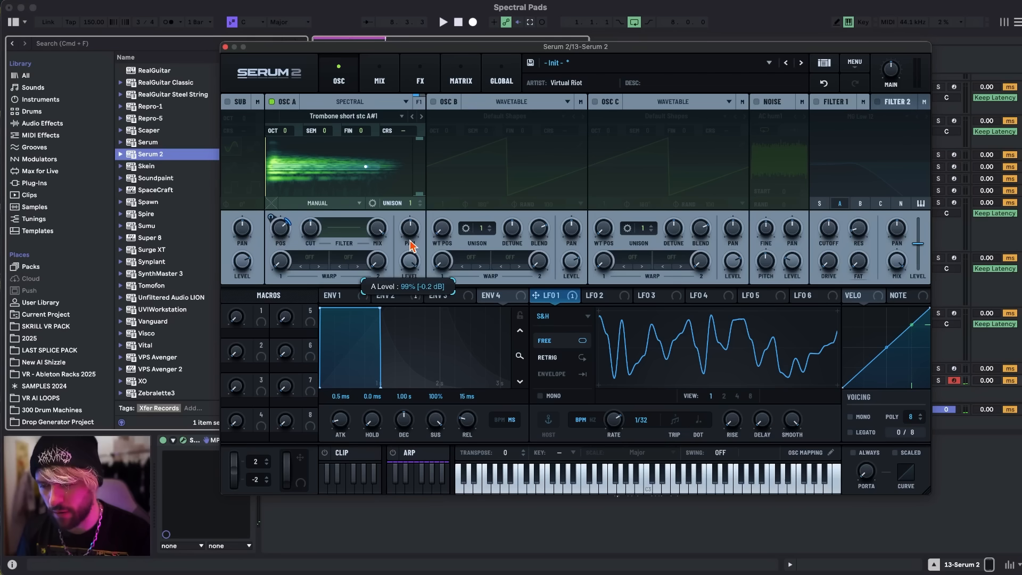
drag(409, 240, 414, 223)
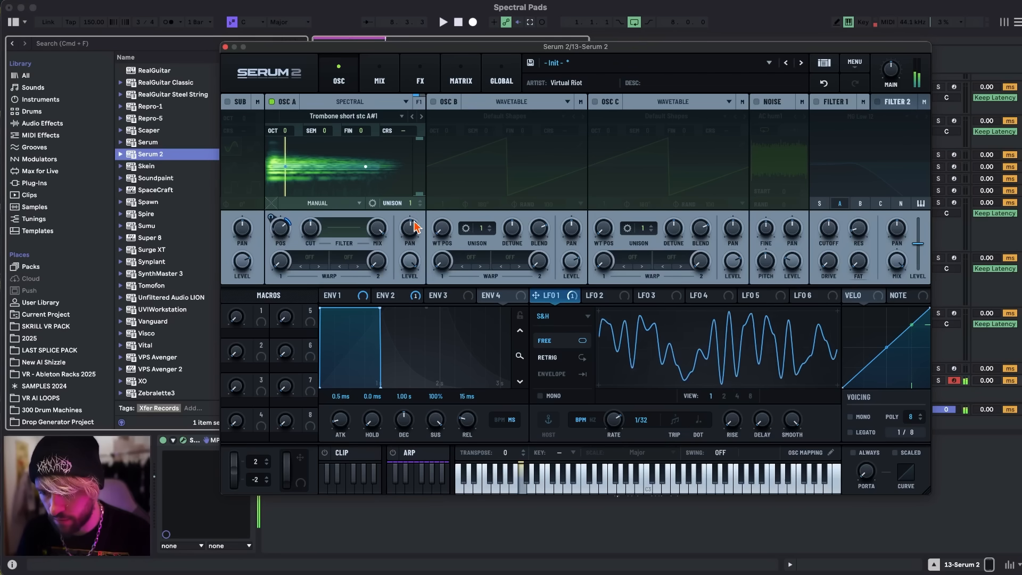
drag(612, 421, 609, 440)
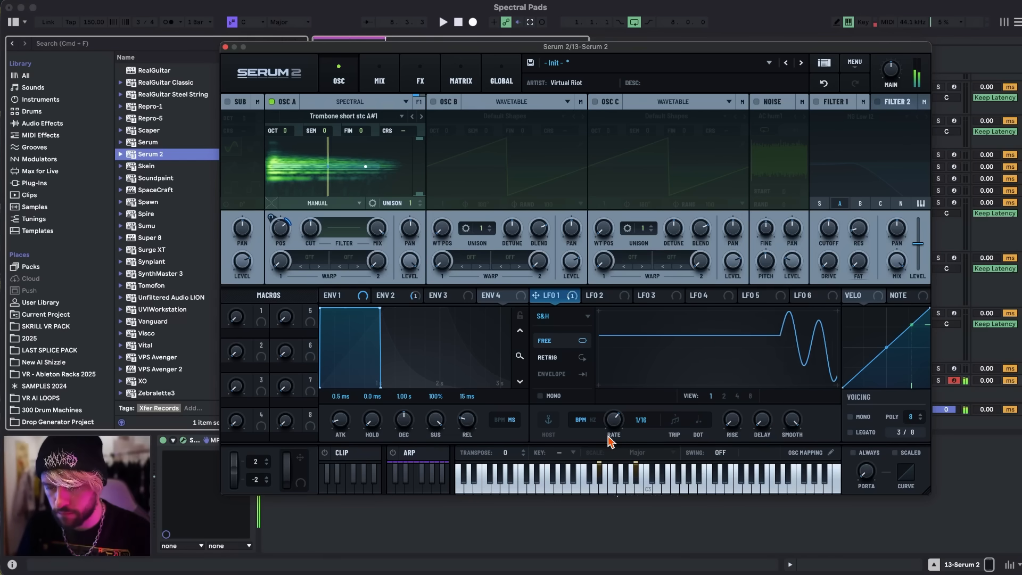
Load the Trombone short stc G#3 sample and audition it with chords an octave higher.
click(421, 119)
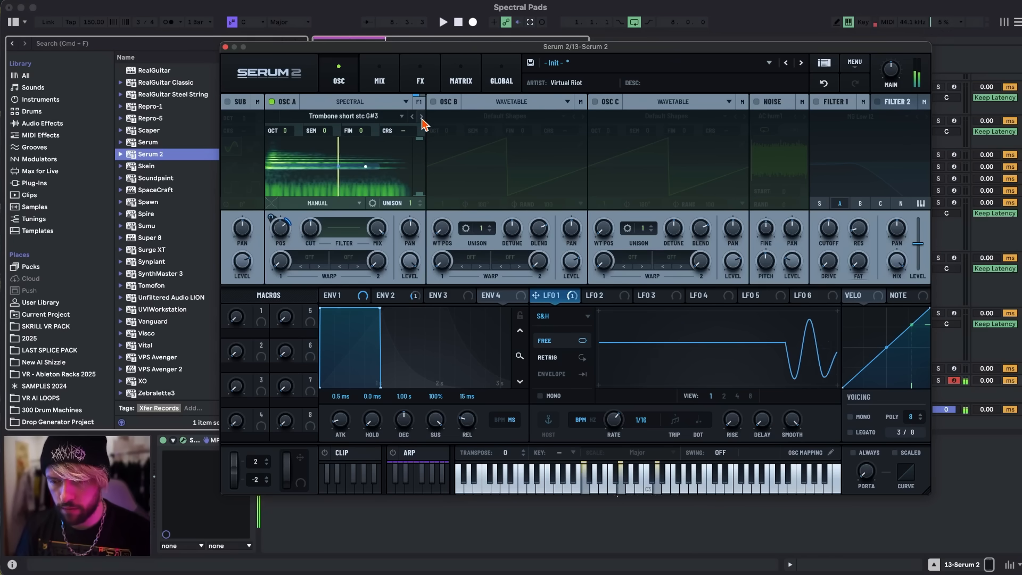
key(x)
key(a)
key(g)
key(l)
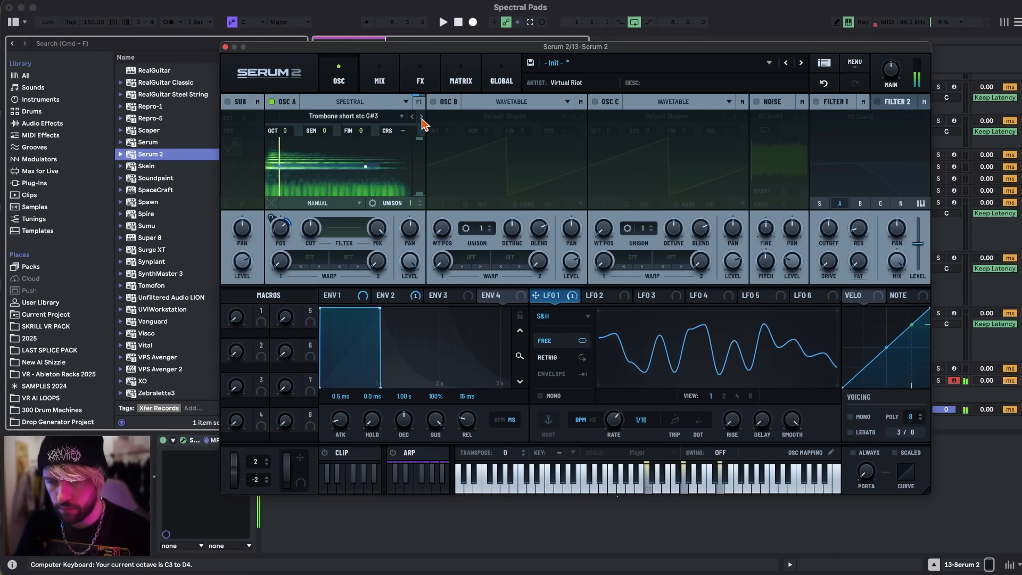
key(e)
key(u)
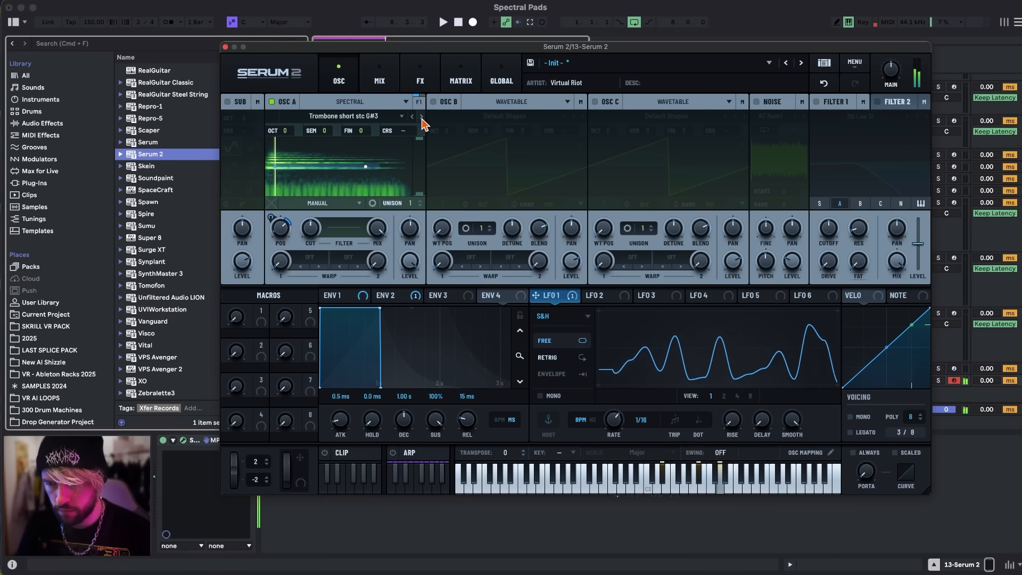
key(s)
key(g)
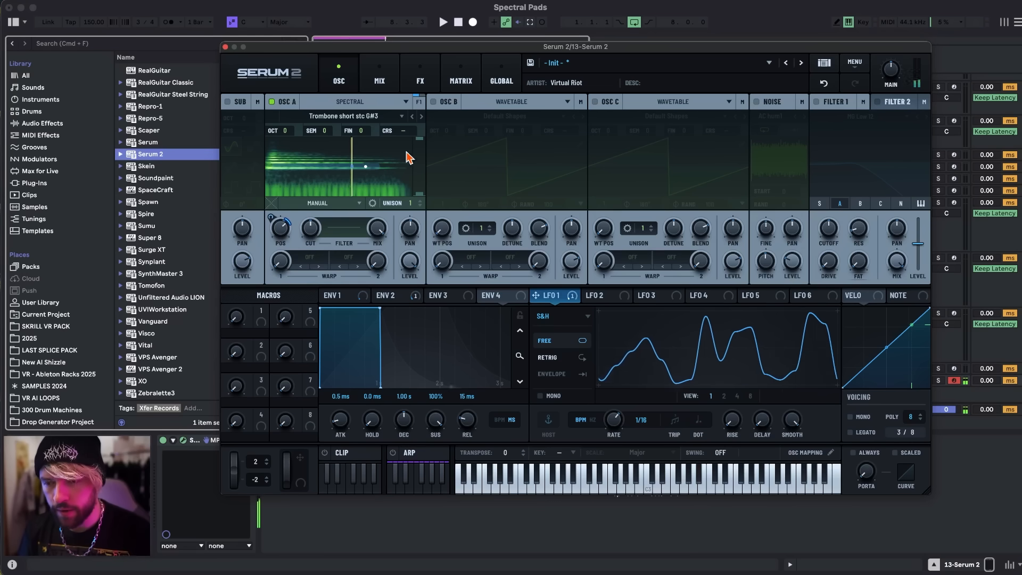
Load the Breathy Pianoish sample and reset its position close to the start, without the Envelope 2 and LFO 1 modulation.
click(343, 117)
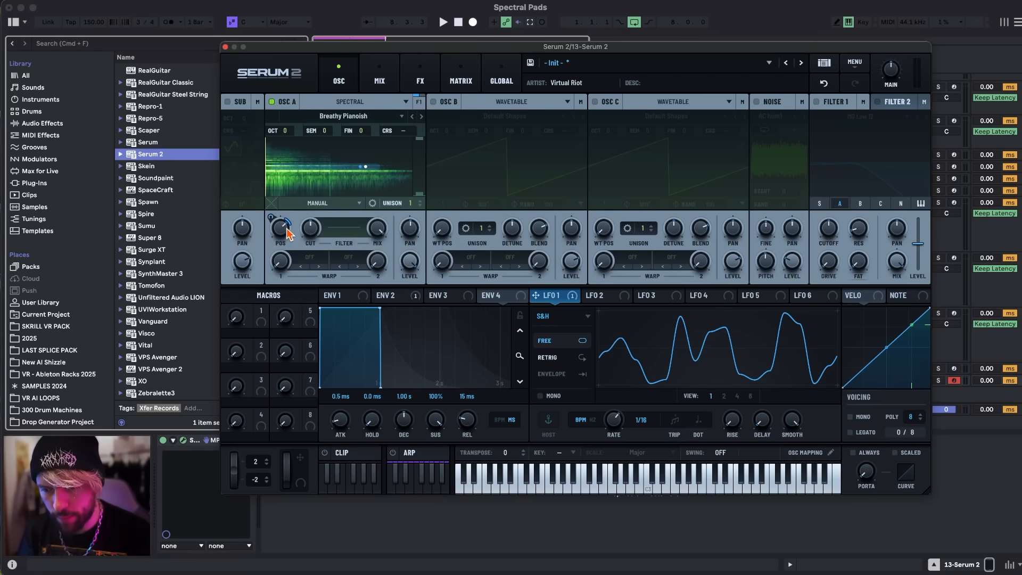
mouse_move(283, 229)
drag(282, 229, 279, 215)
drag(288, 176, 290, 201)
Modulate oscillator A's position with LFO 3 shaped as a descending ramp, audition it an octave higher and turn the oscillator's level down.
click(652, 295)
drag(640, 295, 277, 255)
drag(704, 308, 596, 307)
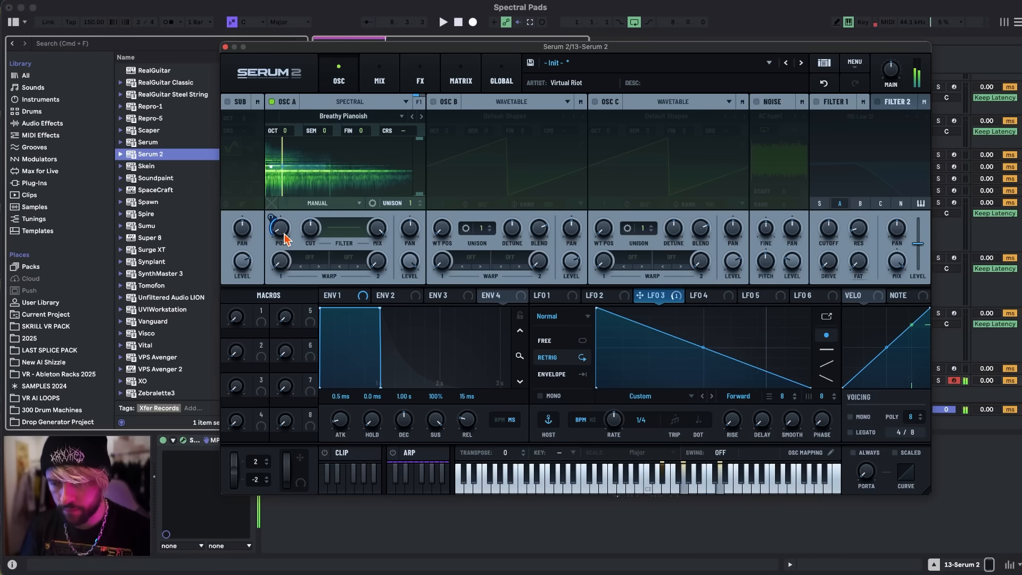
key(x)
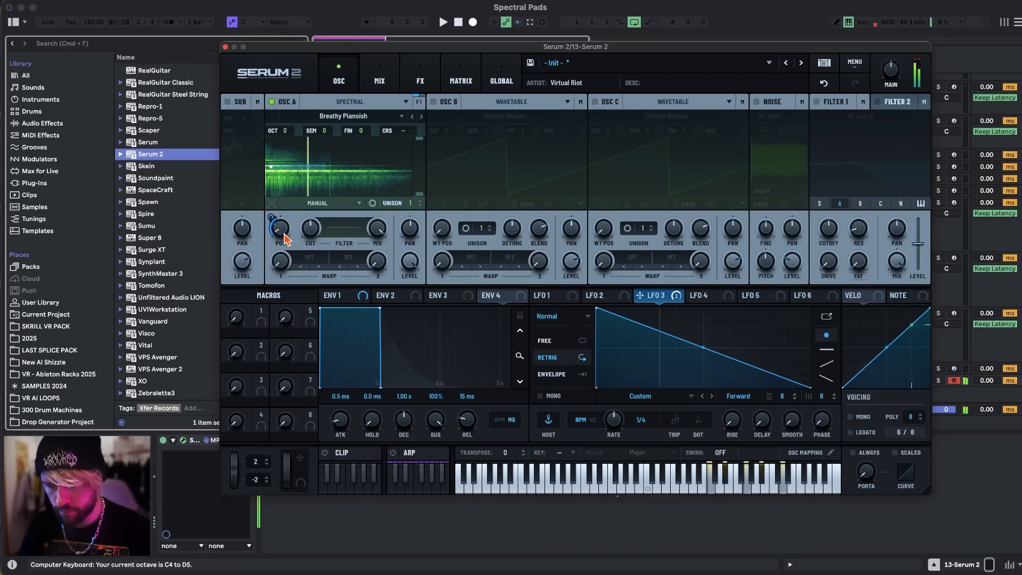
drag(396, 255, 394, 295)
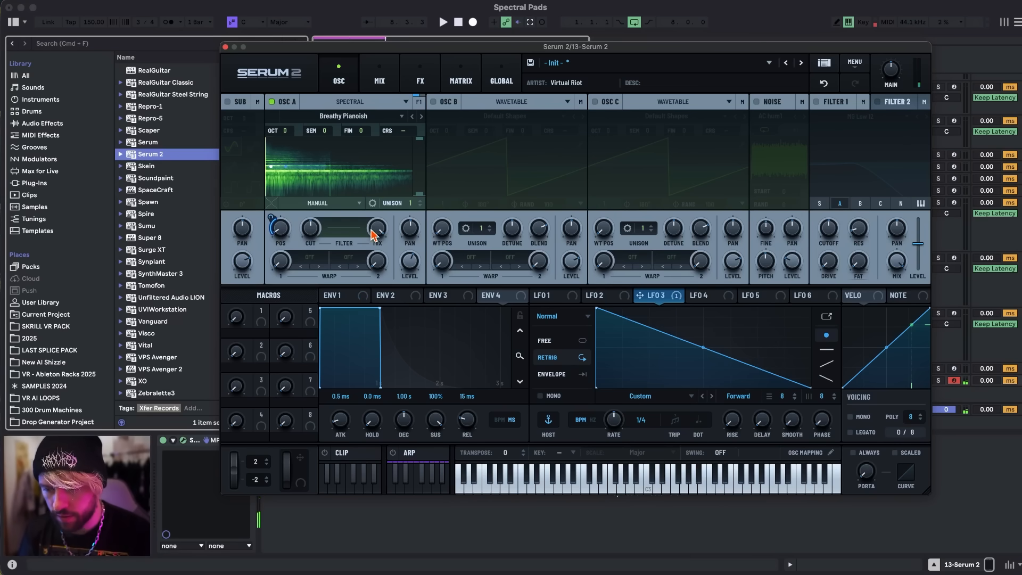
Draw a rising curve in oscillator A's spectral filter, from minimum at the lows to maximum at the highs, with two points near the middle.
click(337, 230)
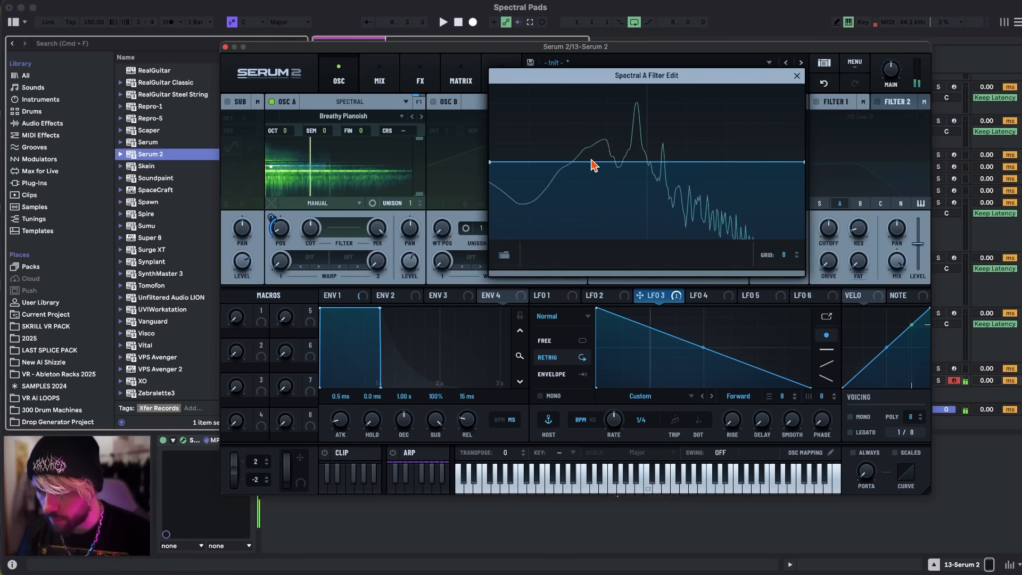
double_click(609, 162)
drag(491, 161, 490, 297)
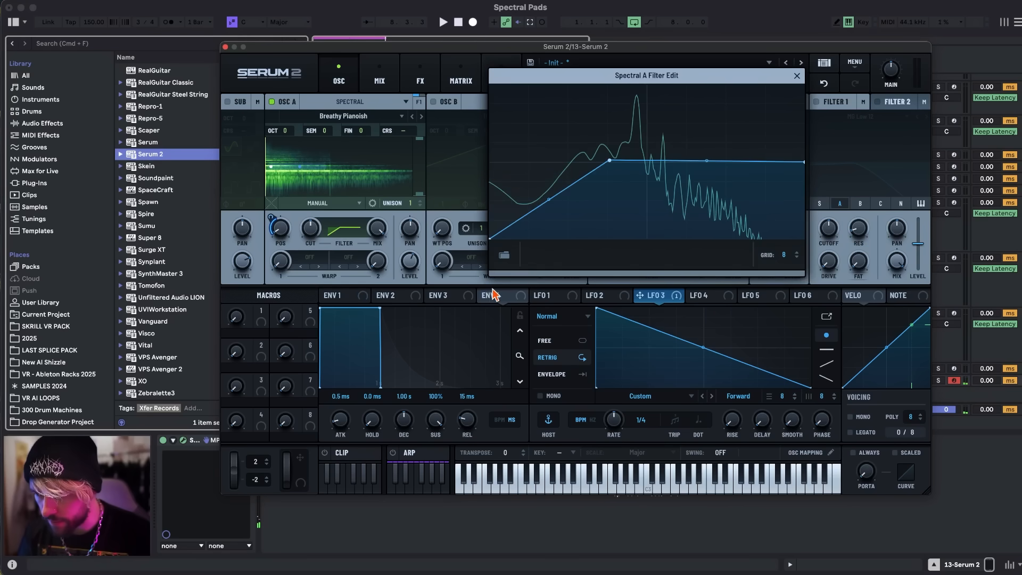
drag(801, 161, 804, 85)
drag(610, 160, 649, 160)
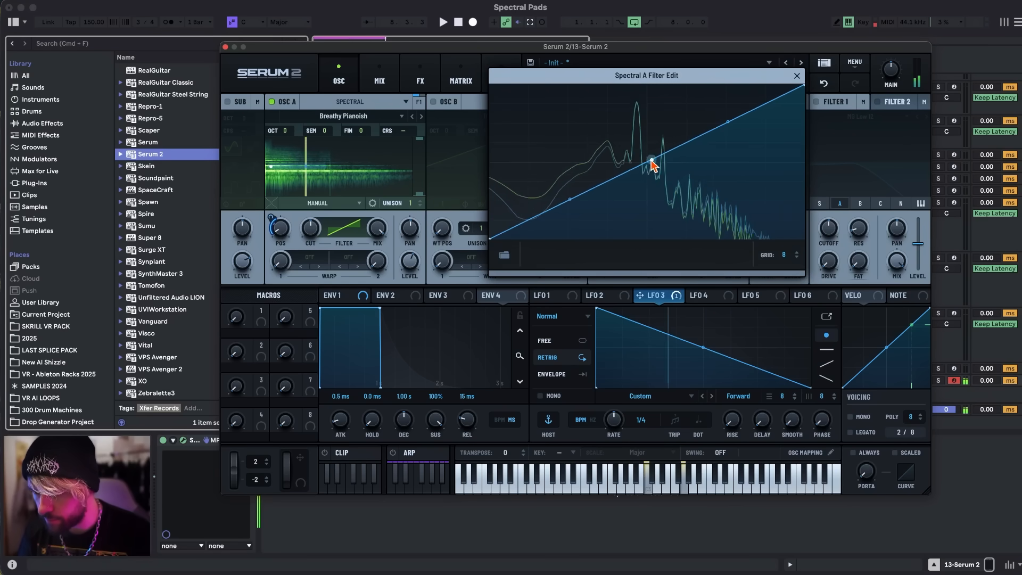
double_click(636, 190)
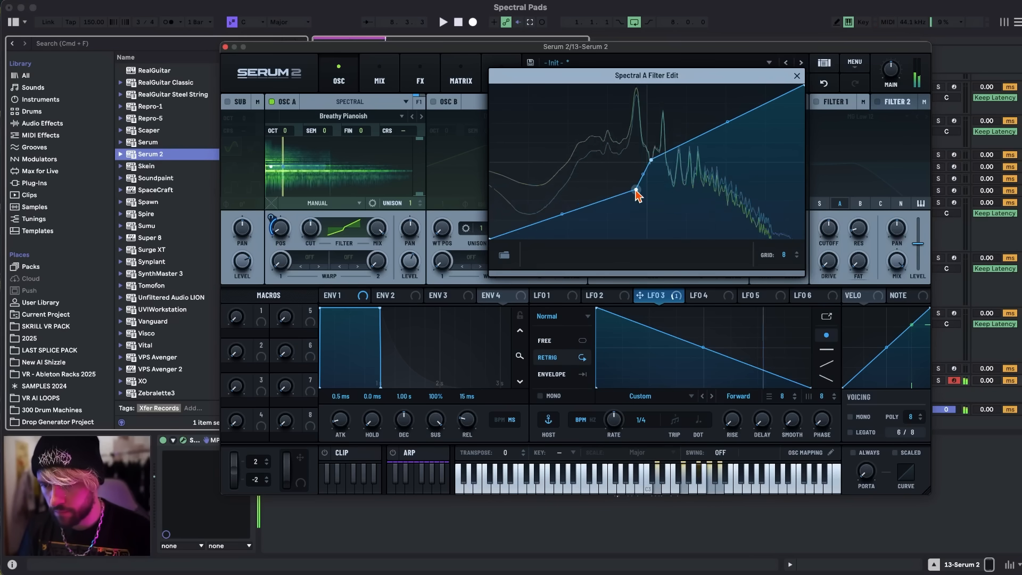
Load the Piano High Long Tail sample in oscillator A with a triangle-shaped LFO 3 and fine-tune the sample position.
drag(283, 229, 283, 224)
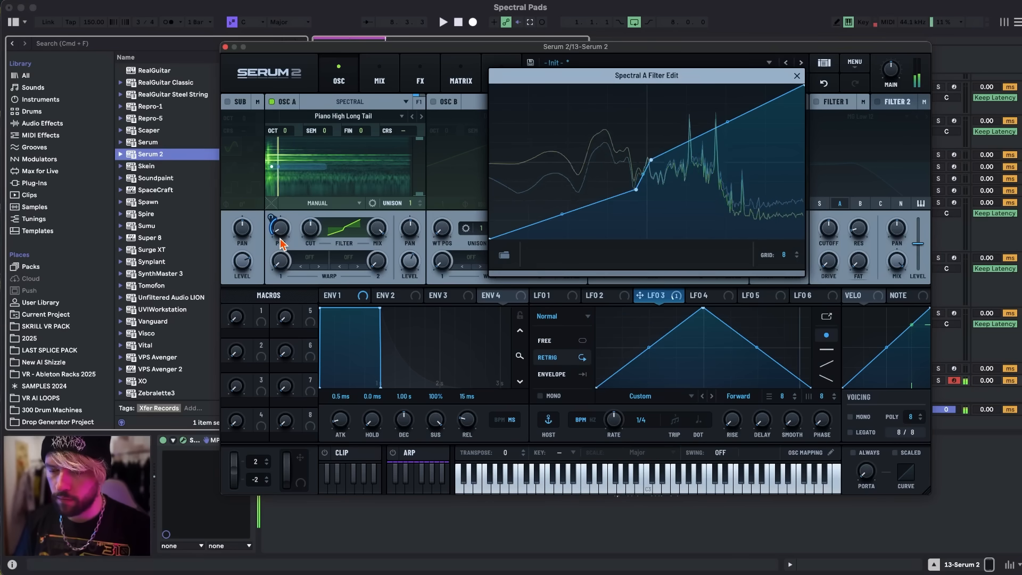
click(421, 116)
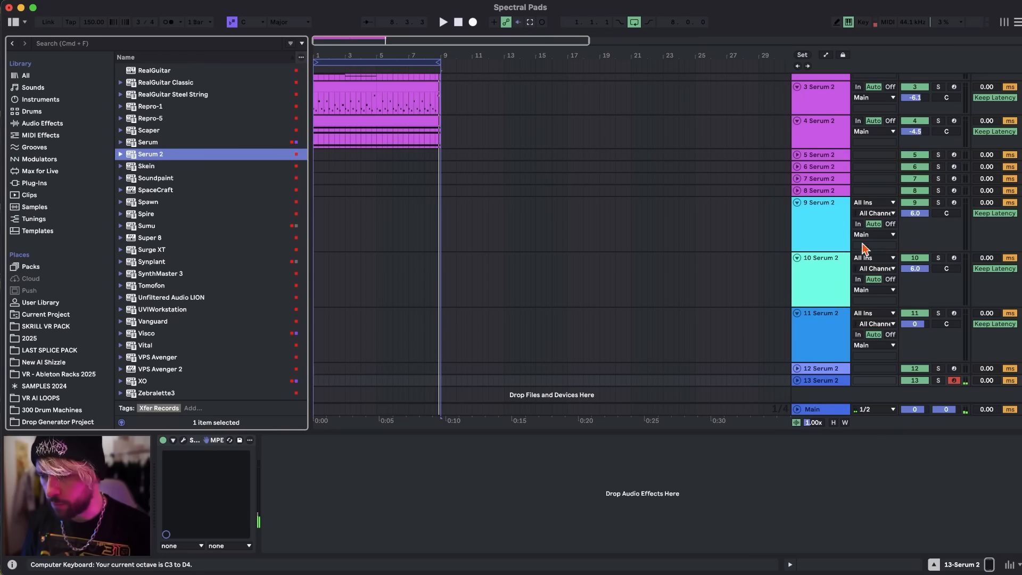
Open the Serum 2 instance on track 5 and audition its SYN Gospel preset, also an octave lower.
scroll(857, 241, up, 3)
click(826, 215)
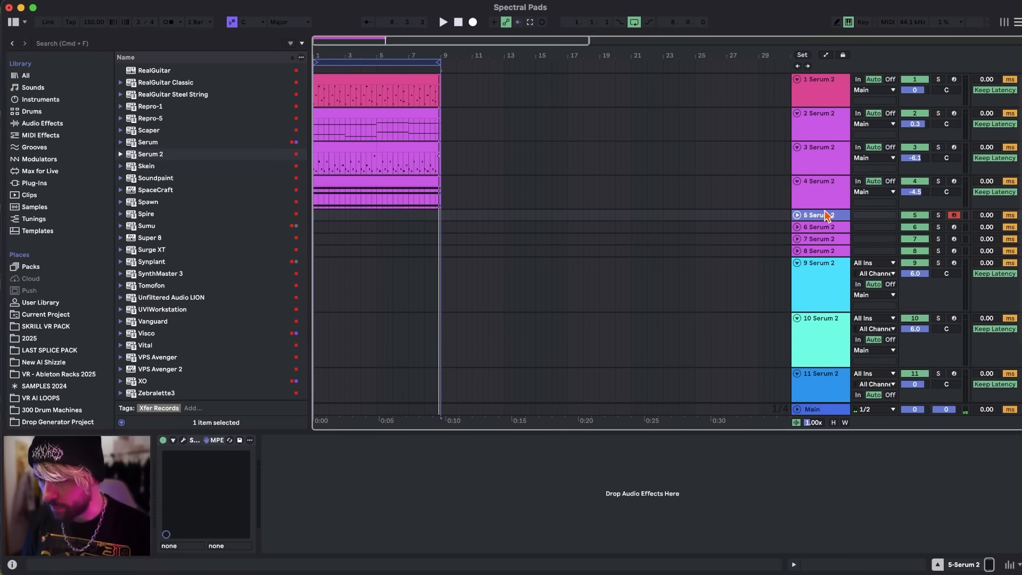
click(183, 441)
key(XF86AudioLowerVolume)
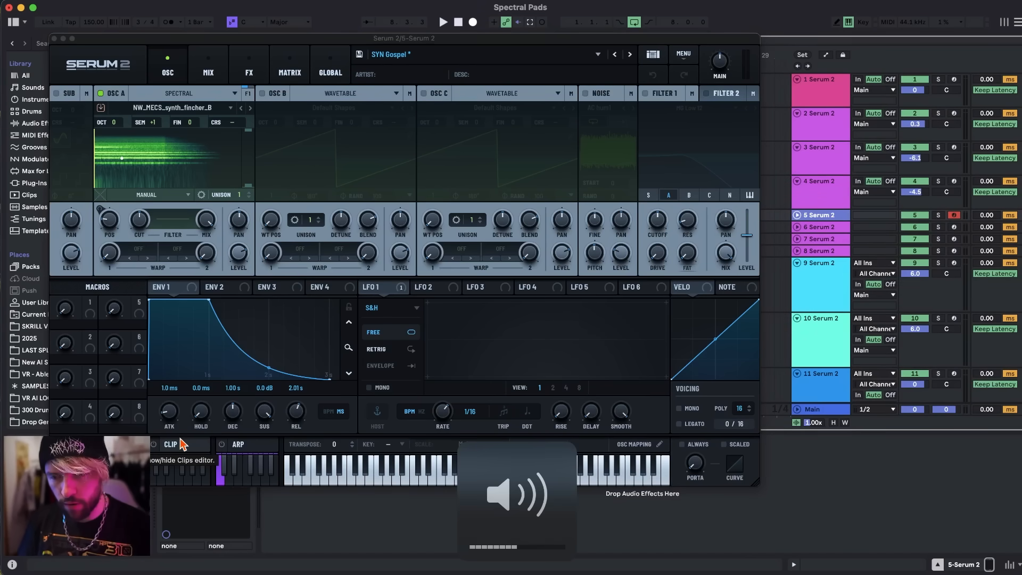
key(a)
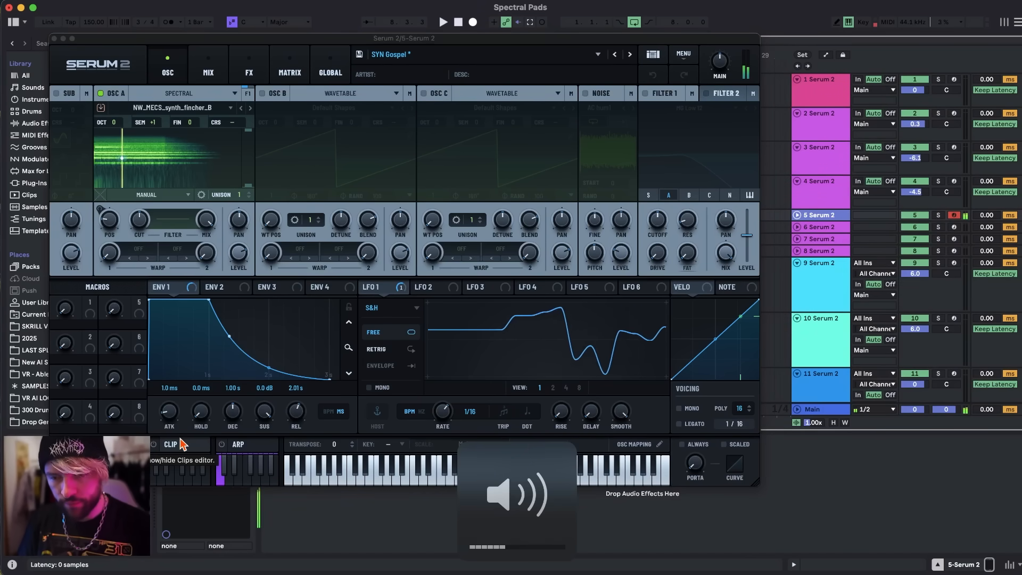
key(a)
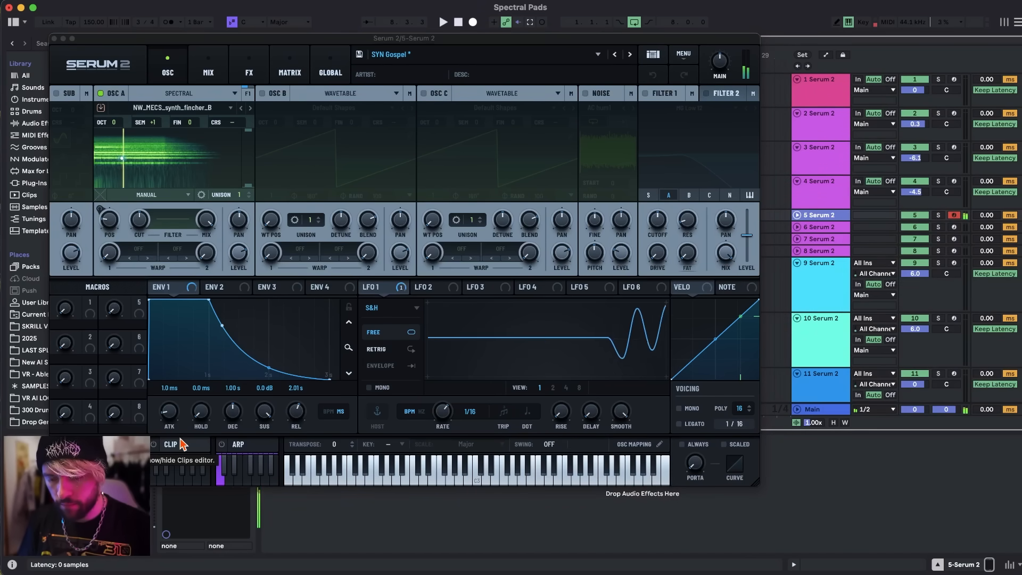
key(k)
key(z)
key(a)
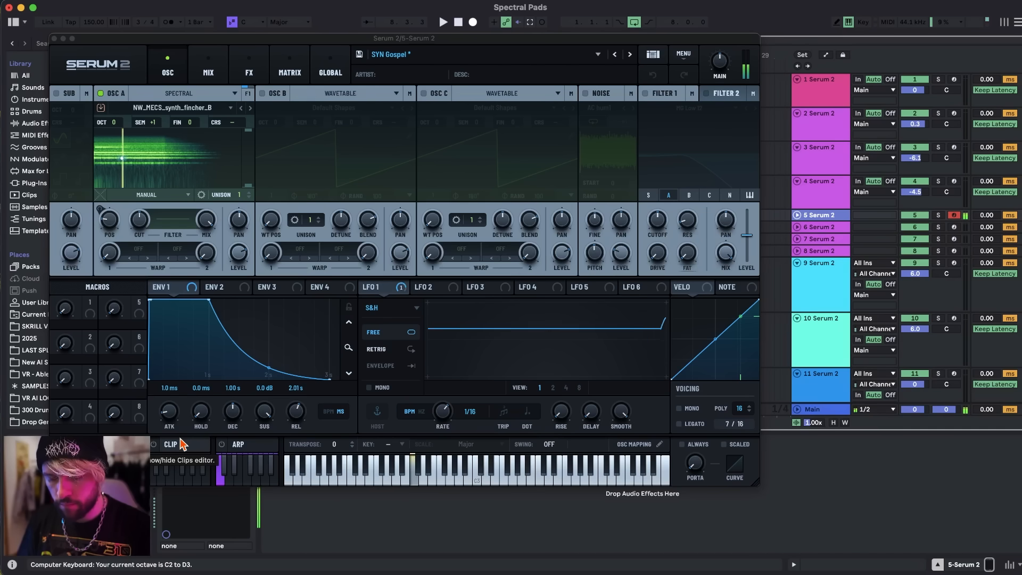
click(54, 38)
Audition the SEQ Hold For Bliss preset in Serum 2 on track 6 and examine its LFO 1, LFO 2 and LFO 3 shapes.
click(823, 228)
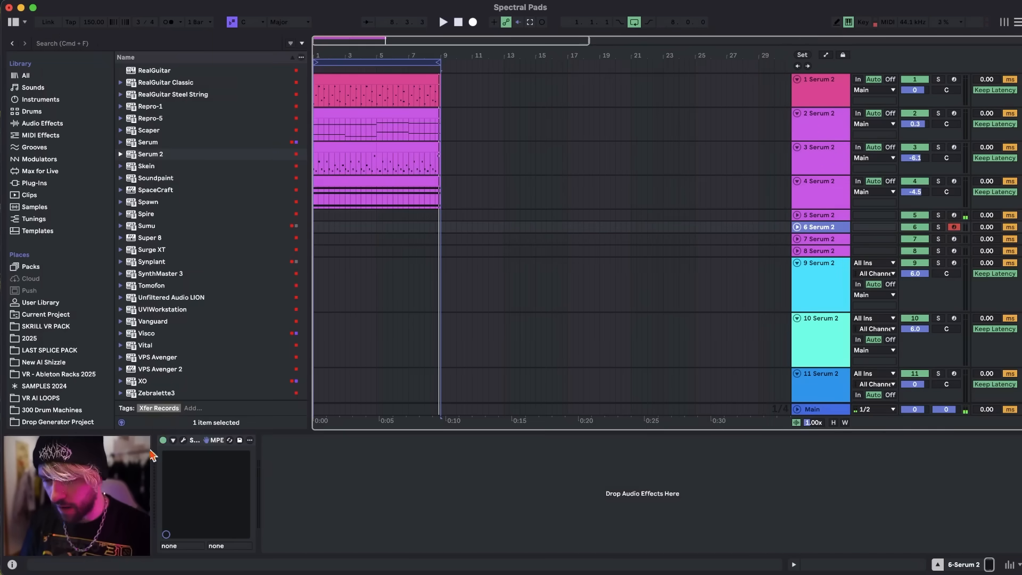
click(183, 441)
drag(519, 40, 401, 39)
key(a)
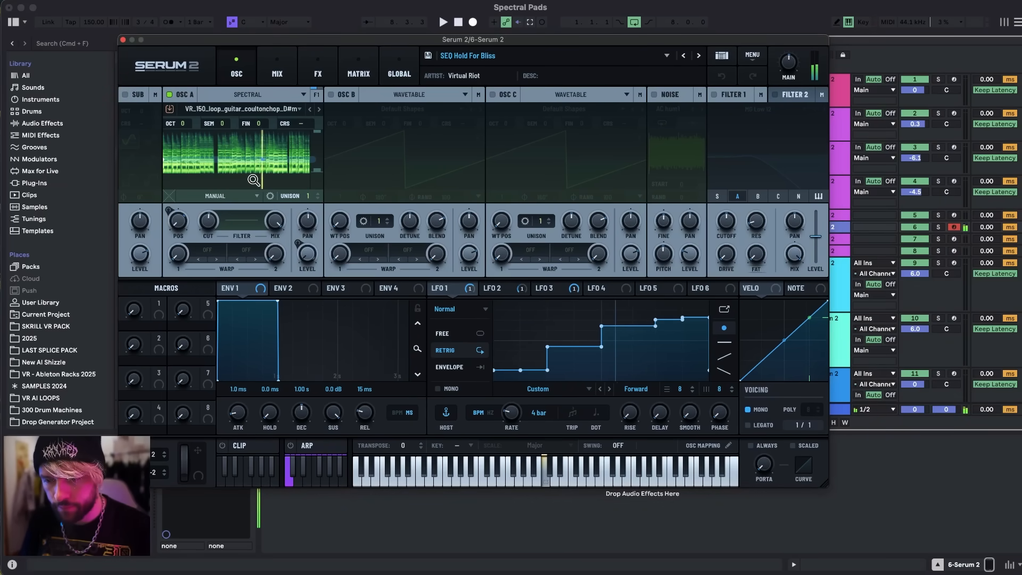
click(515, 290)
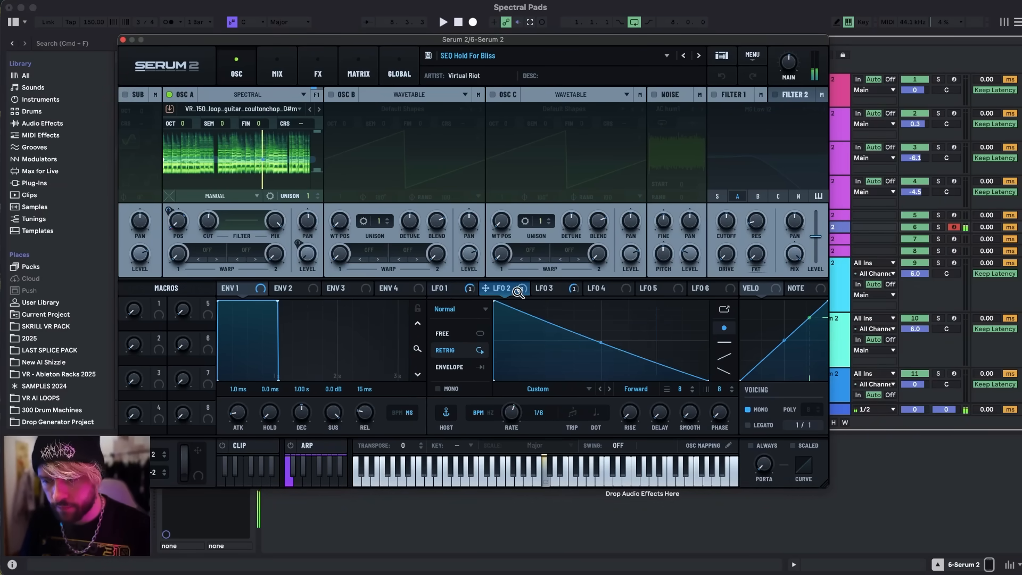
click(553, 289)
click(442, 288)
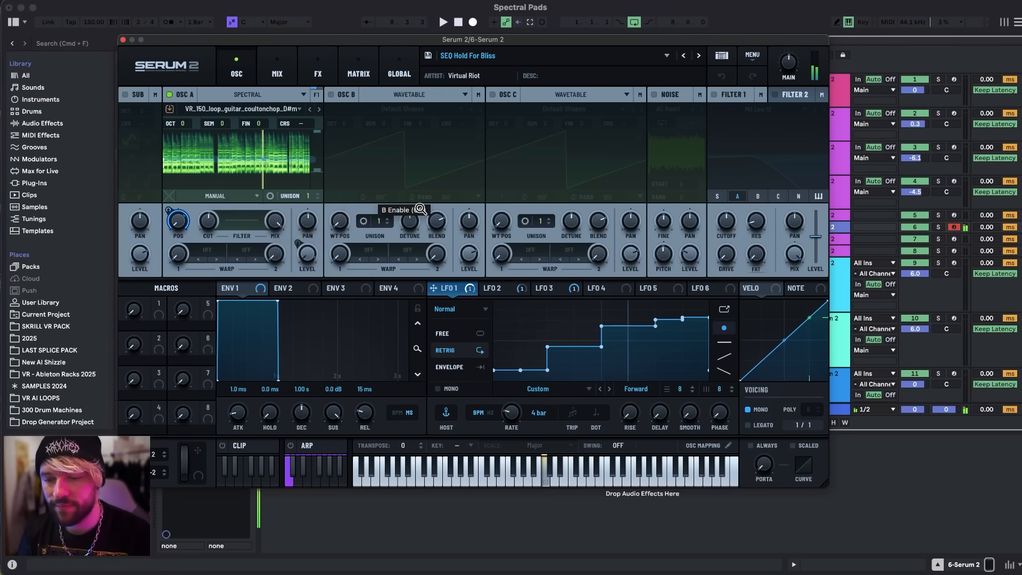
click(508, 291)
click(452, 290)
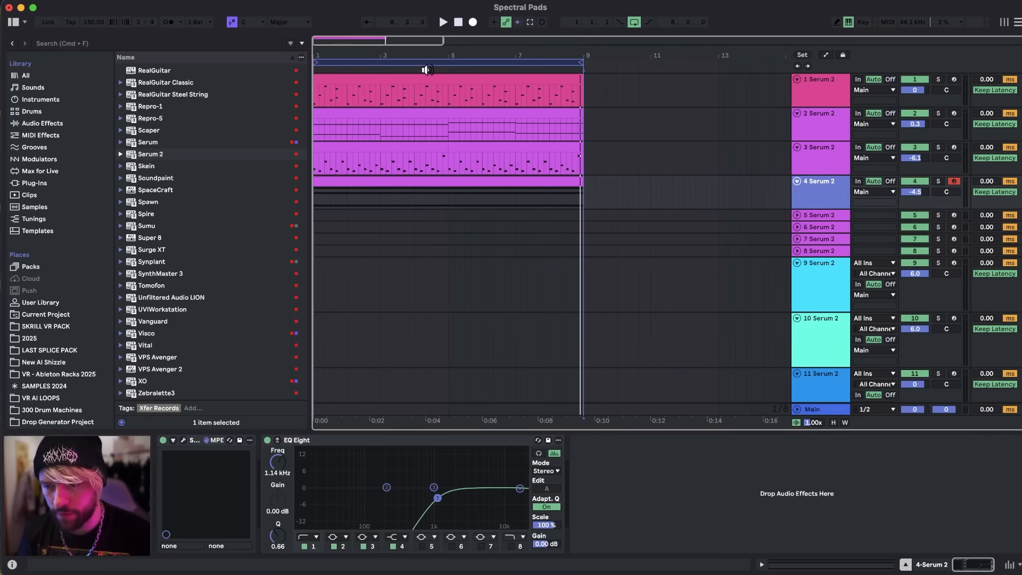
Solo track 1, play its clip and inspect the spectral bell patch in its Serum 2.
click(461, 78)
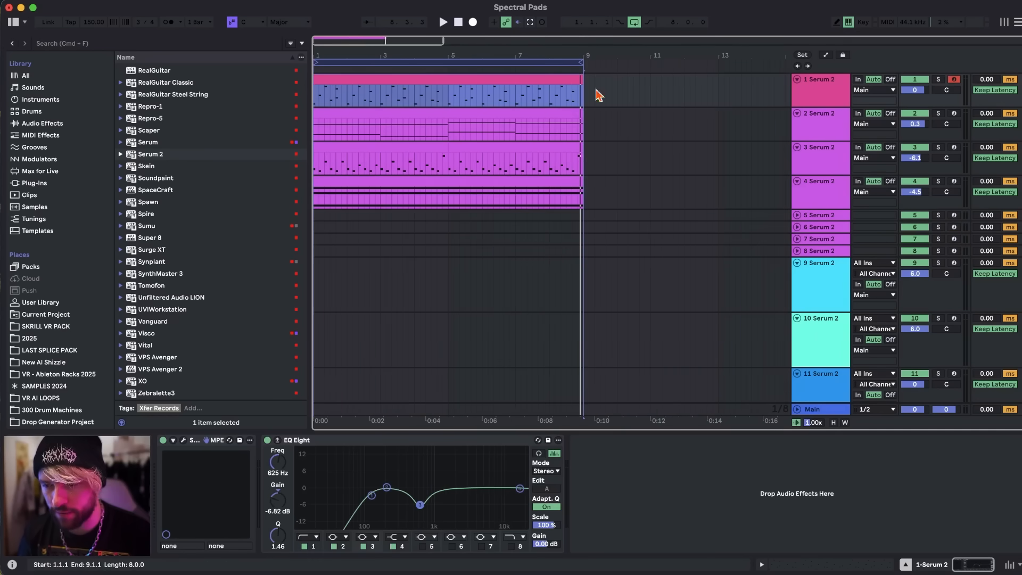
click(938, 79)
click(832, 83)
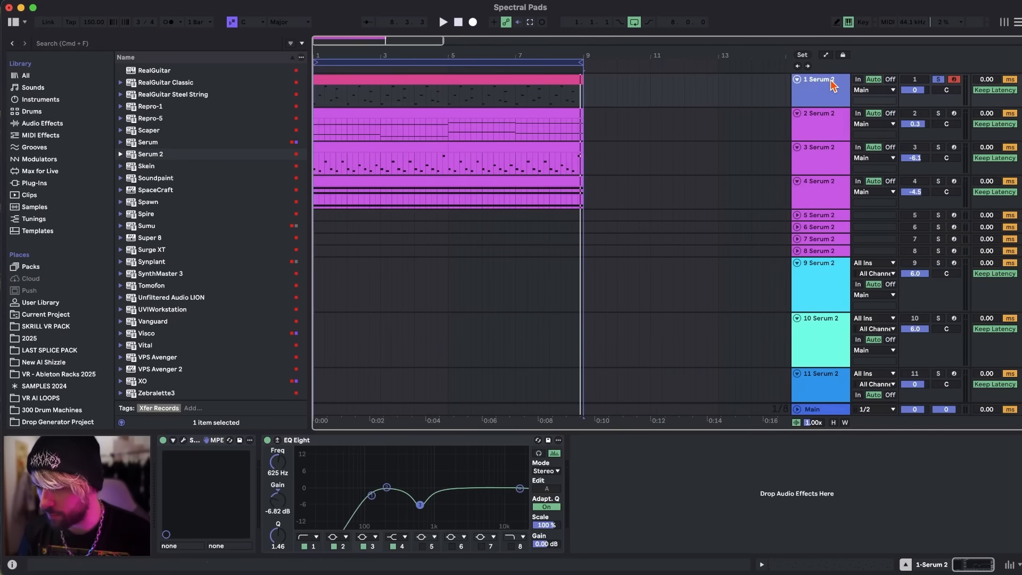
click(185, 440)
key(space)
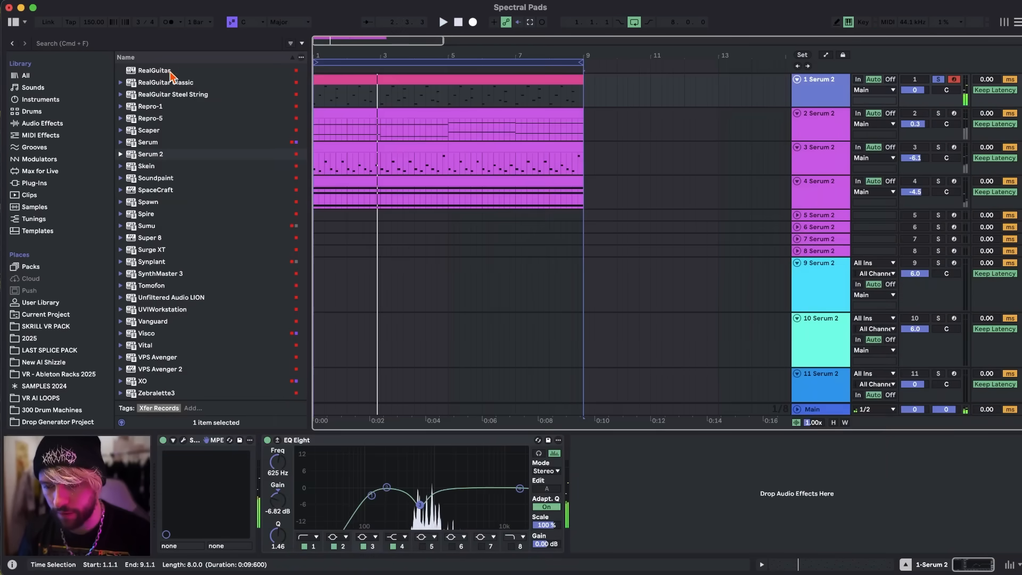
click(168, 72)
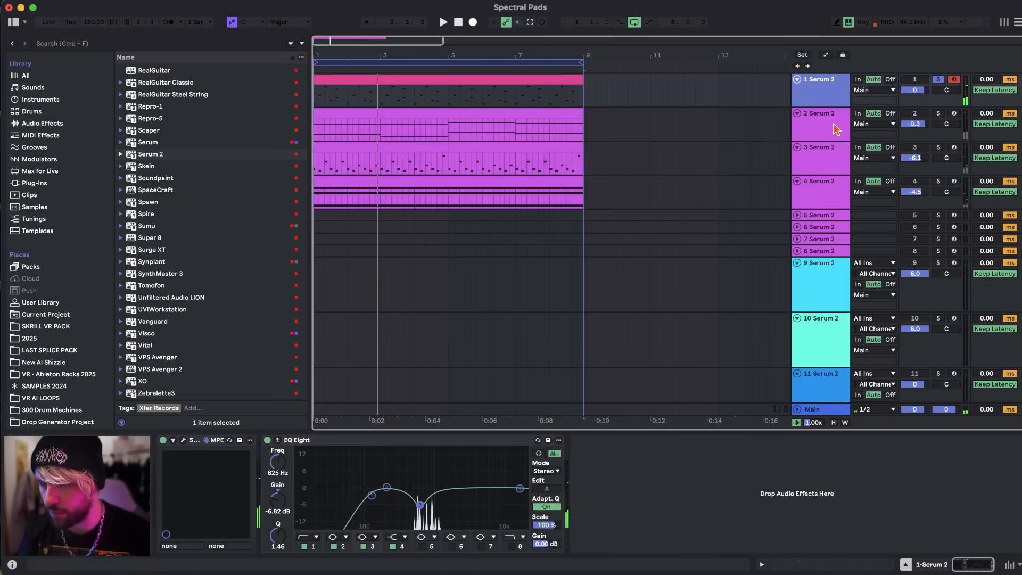
Solo track 2, play its clip and inspect the spectral bass synth patch in its Serum 2.
click(938, 113)
click(825, 129)
key(space)
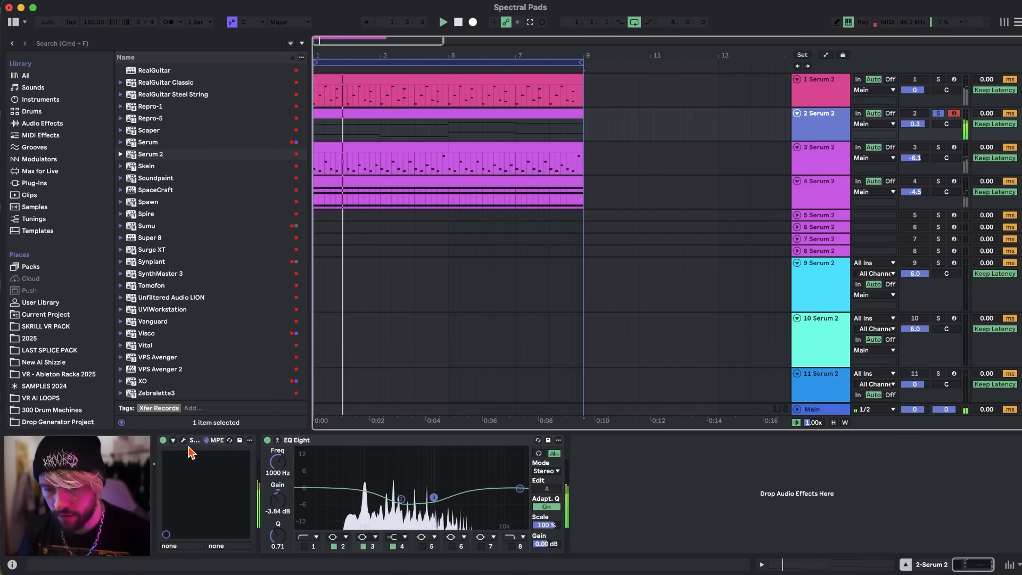
click(184, 440)
drag(419, 120, 344, 82)
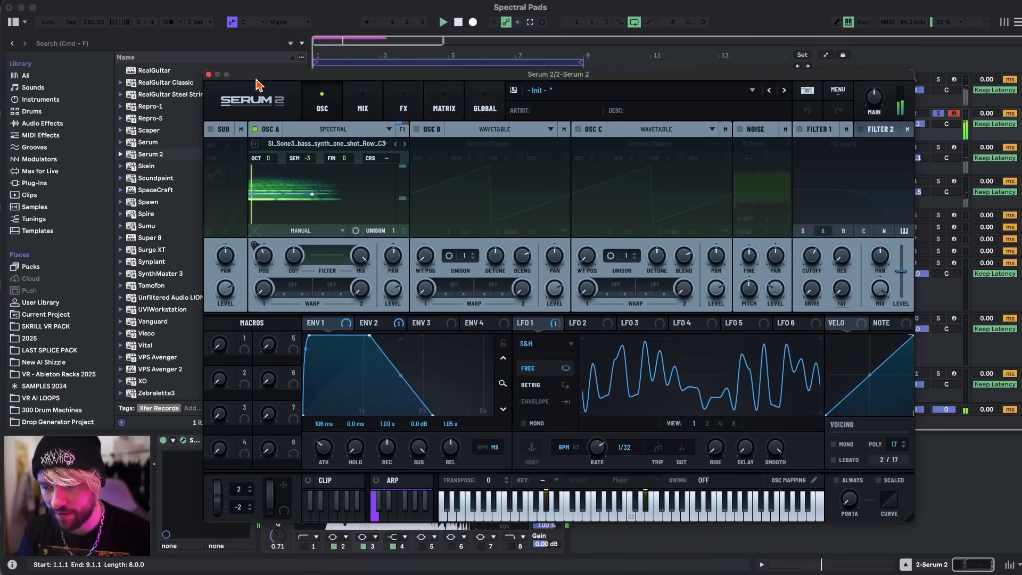
click(209, 75)
Solo track 4 with its volume at 0, play it and examine LFOs 1 to 3 in its banjo-based Serum 2 patch.
click(822, 199)
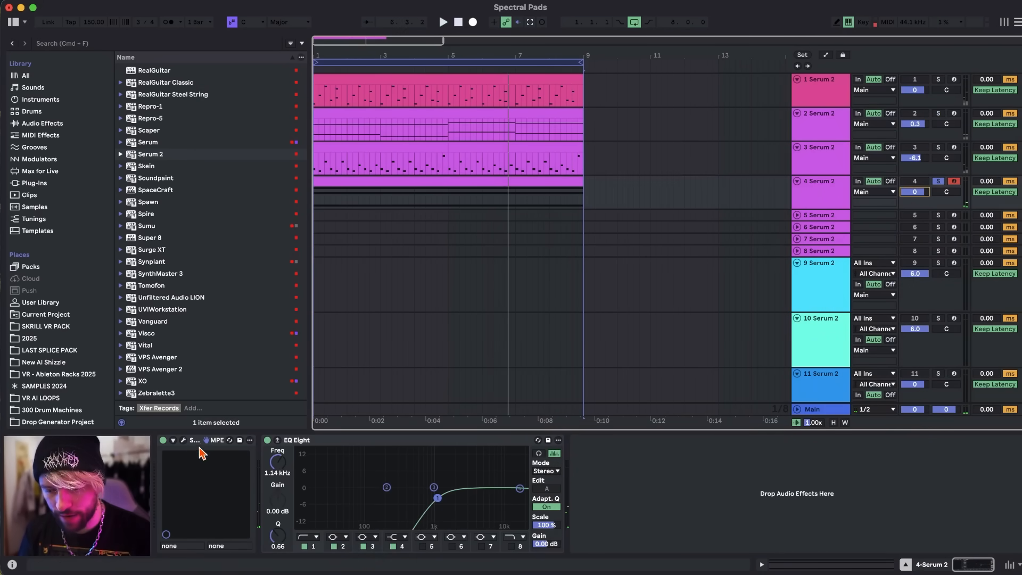
click(184, 441)
key(space)
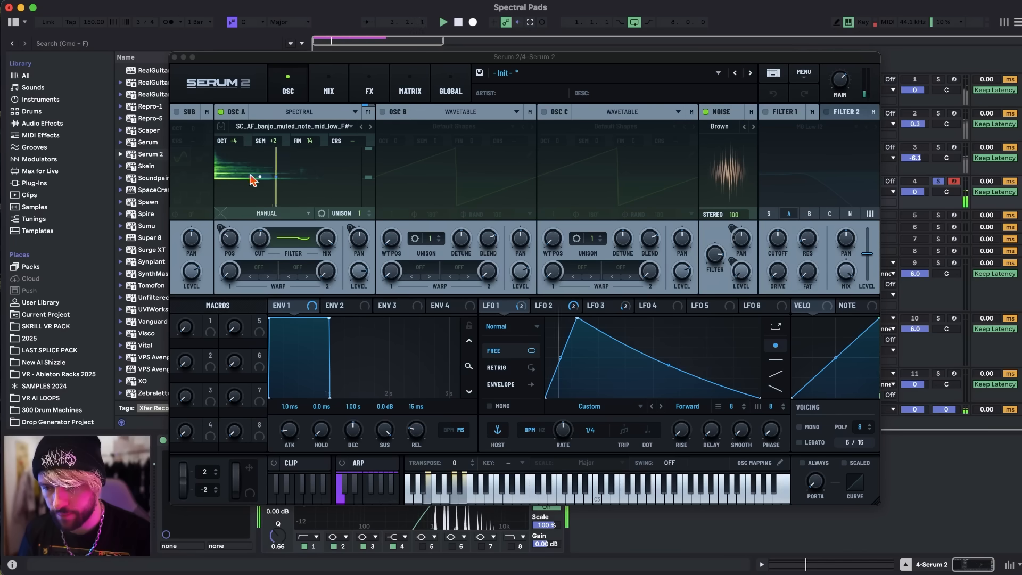
click(512, 310)
click(560, 308)
click(603, 309)
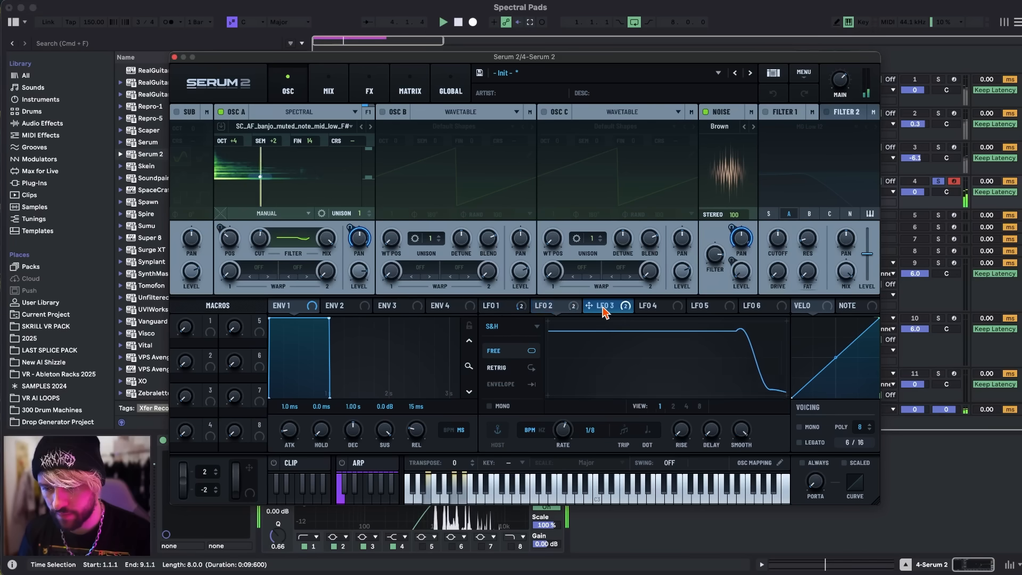
click(492, 310)
key(space)
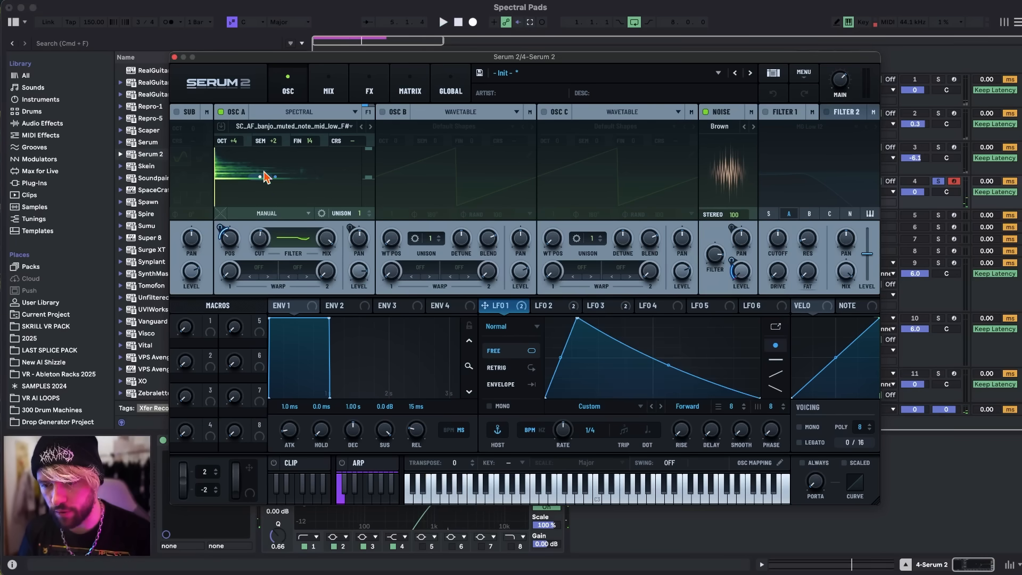
click(174, 57)
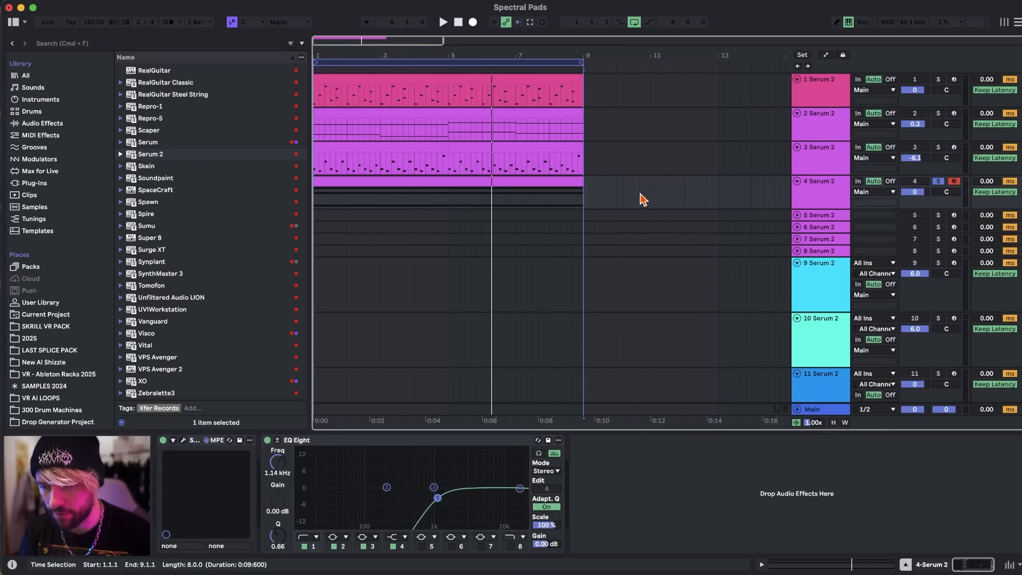
Solo track 3, play its clip and inspect the spectral tinyfriend synth patch in its Serum 2.
click(810, 156)
click(938, 146)
key(space)
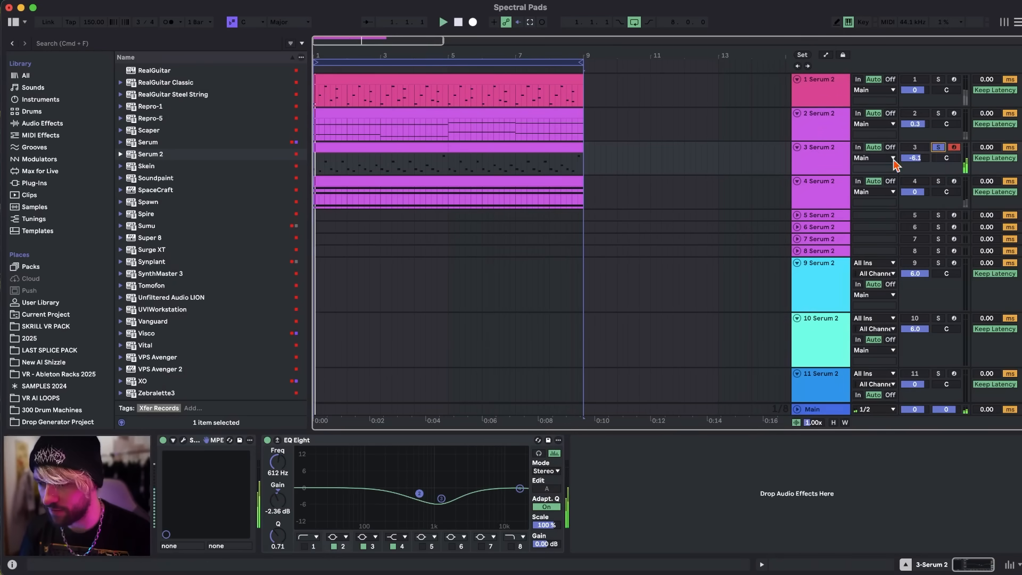
click(183, 440)
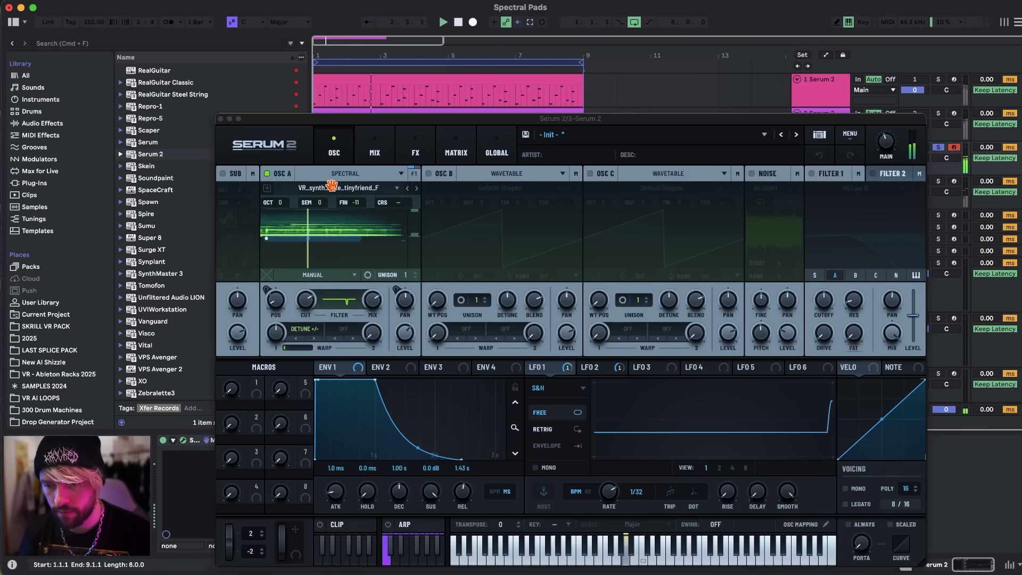
click(220, 123)
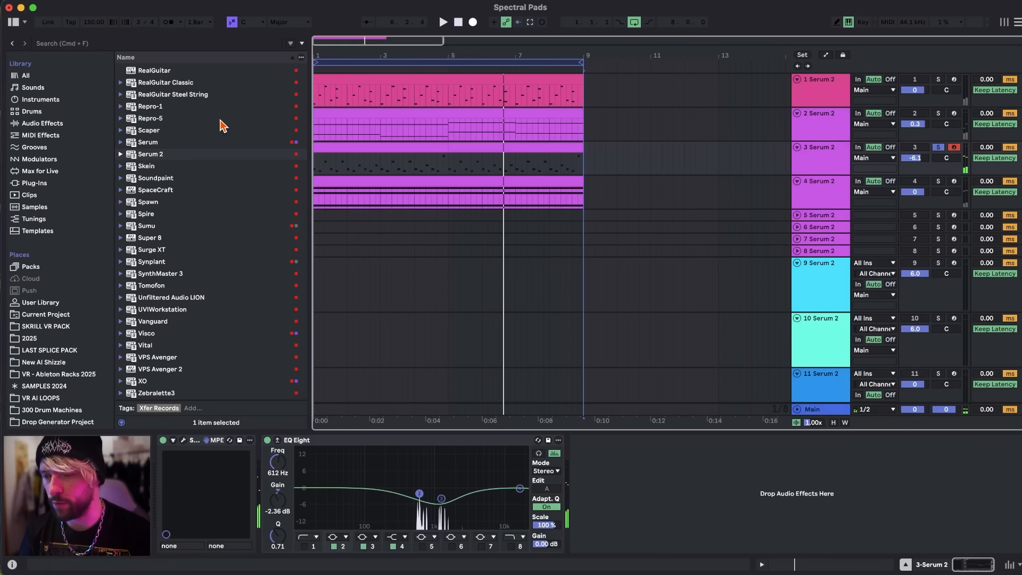
Unsolo track 3 and play all four spectral tracks together.
click(937, 147)
key(space)
key(space)
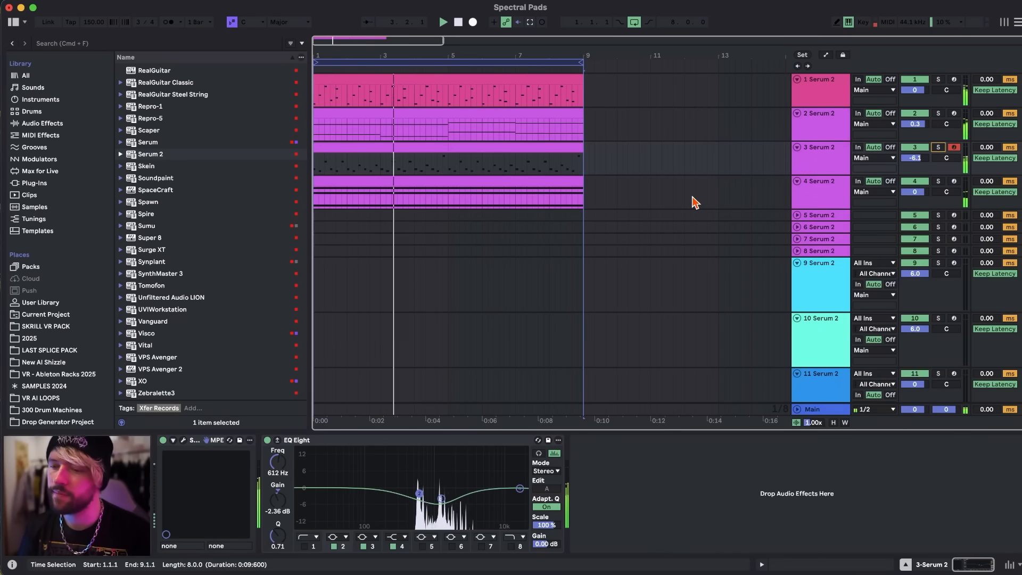
scroll(456, 205, down, 3)
scroll(454, 203, down, 3)
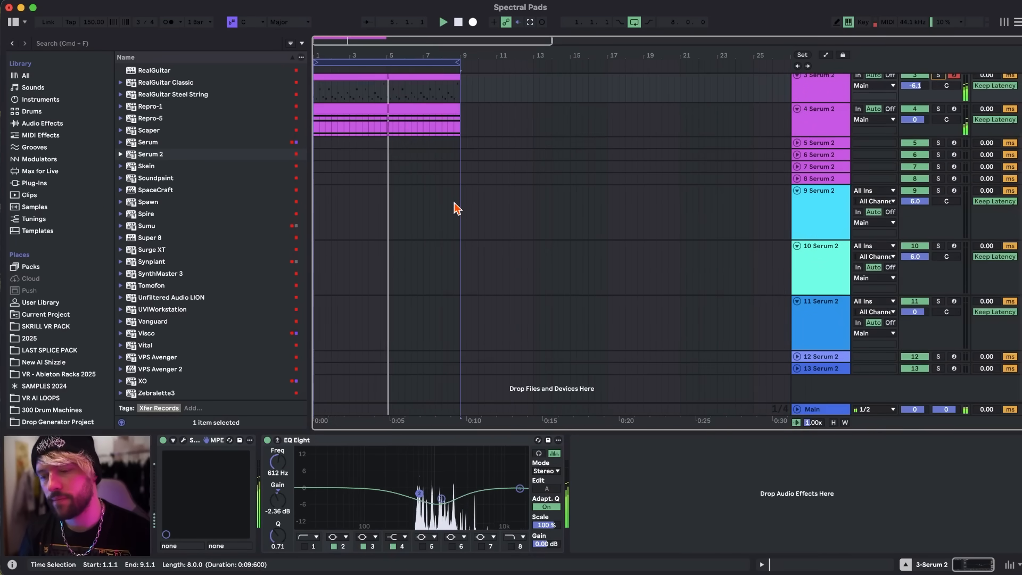
scroll(608, 138, up, 3)
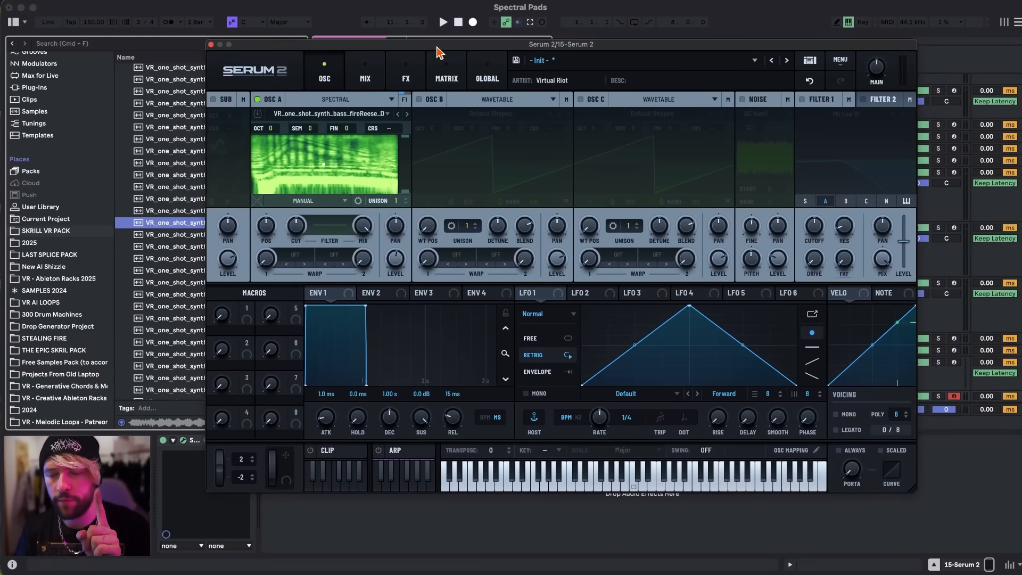
Load the VR_one_shot_synth_bass_fireReese_D sample into spectral oscillator A of a new Serum 2 on track 15.
drag(436, 48, 437, 47)
drag(321, 46, 381, 62)
click(343, 197)
click(334, 210)
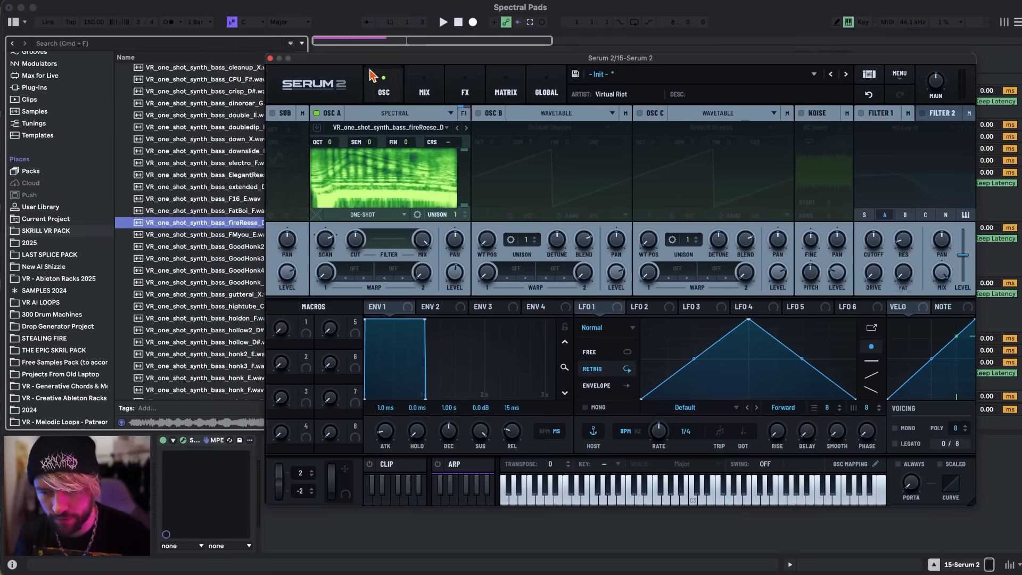
click(207, 228)
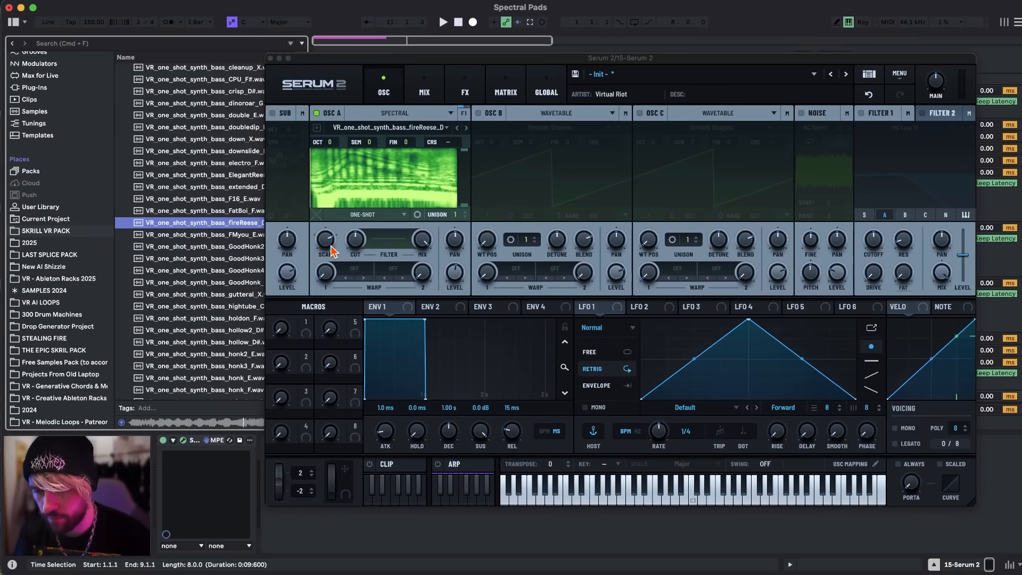
Switch oscillator A from one-shot to manual playback and sweep its position by hand while playing a note.
click(376, 214)
click(362, 297)
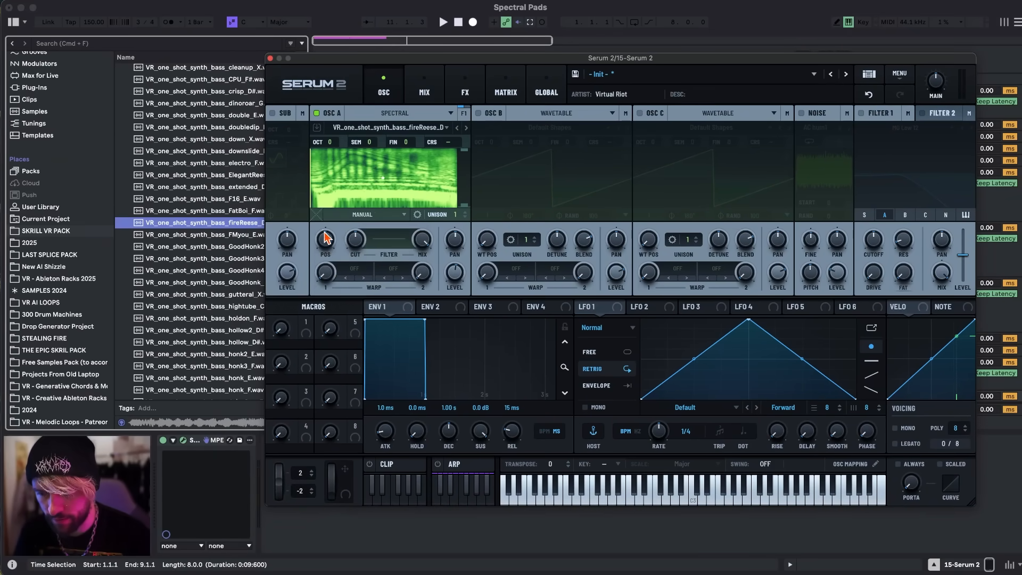
drag(328, 302, 324, 278)
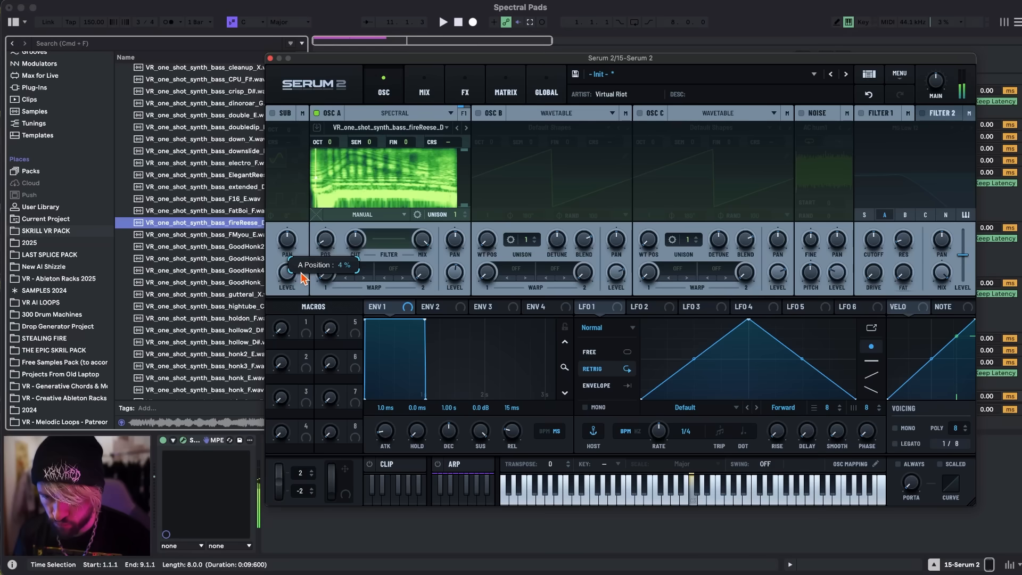
drag(302, 273, 324, 246)
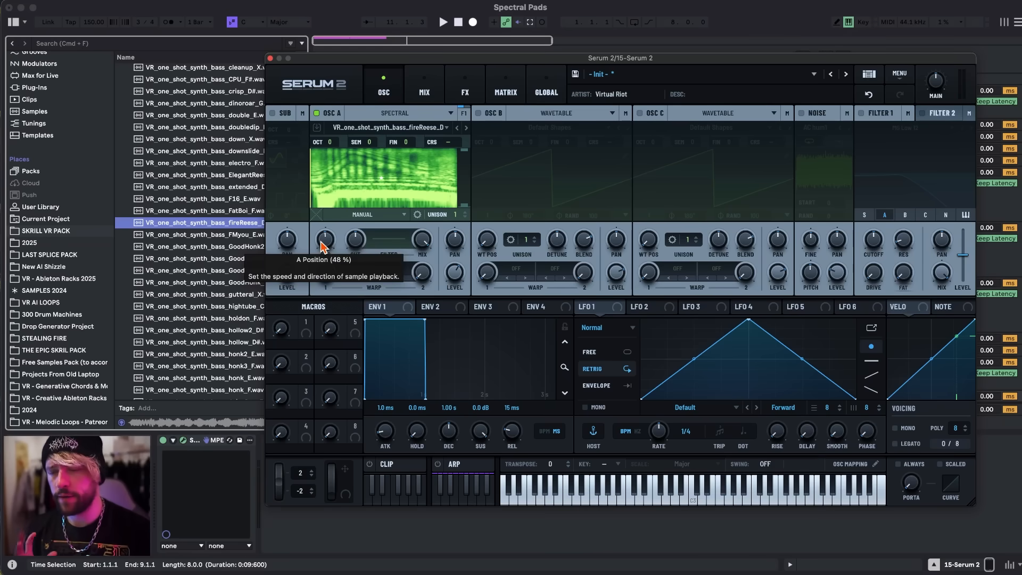
Choose Phase Lock in the options of oscillator A's position and sweep the position to 75%.
right_click(323, 246)
click(325, 246)
right_click(328, 247)
click(364, 284)
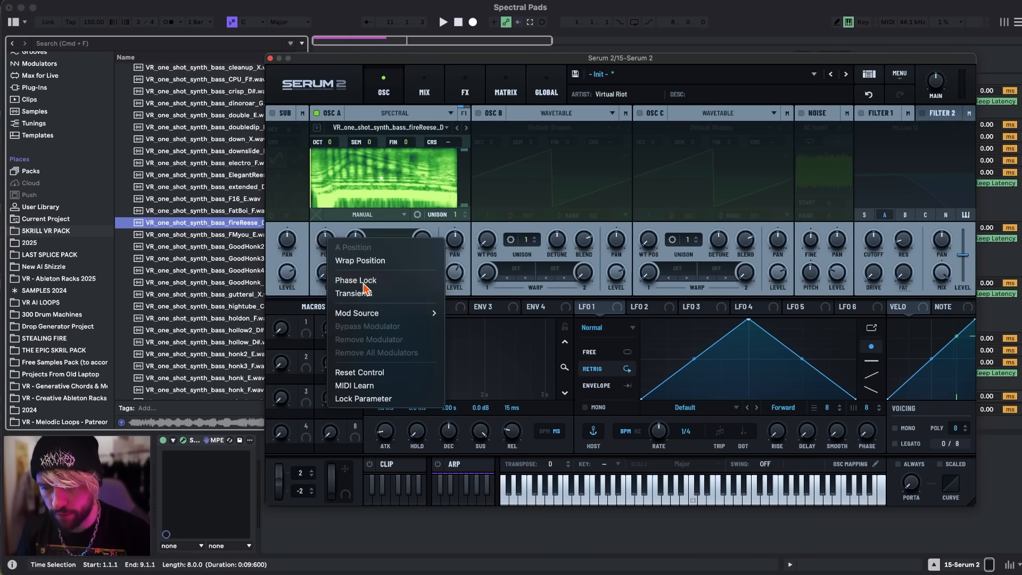
drag(323, 243, 326, 295)
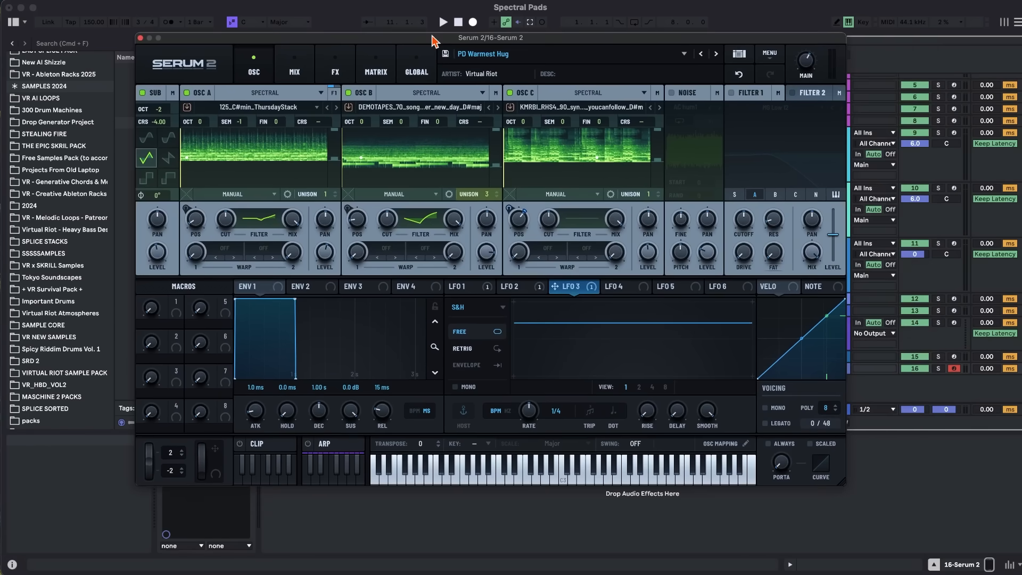
Close track 16's Serum 2 and create MIDI track 17 with a new Serum 2 instrument on it.
drag(432, 40, 460, 44)
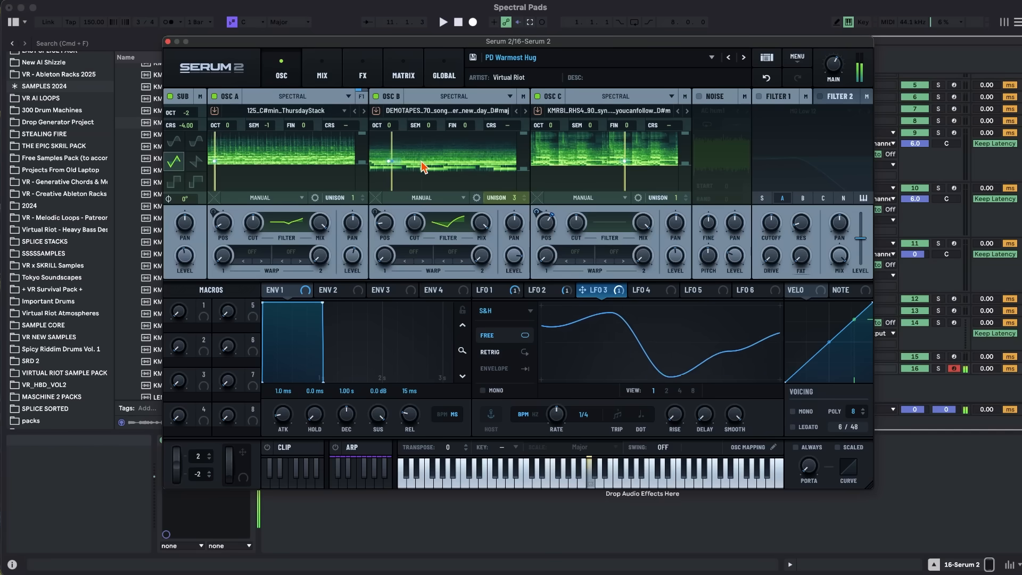
click(168, 41)
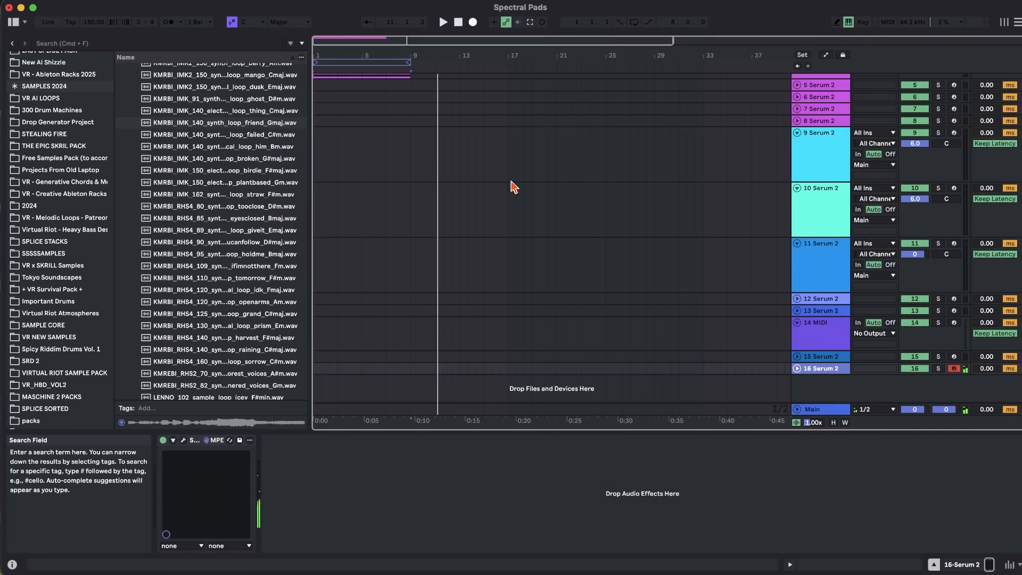
key(super+shift+t)
scroll(57, 160, up, 10)
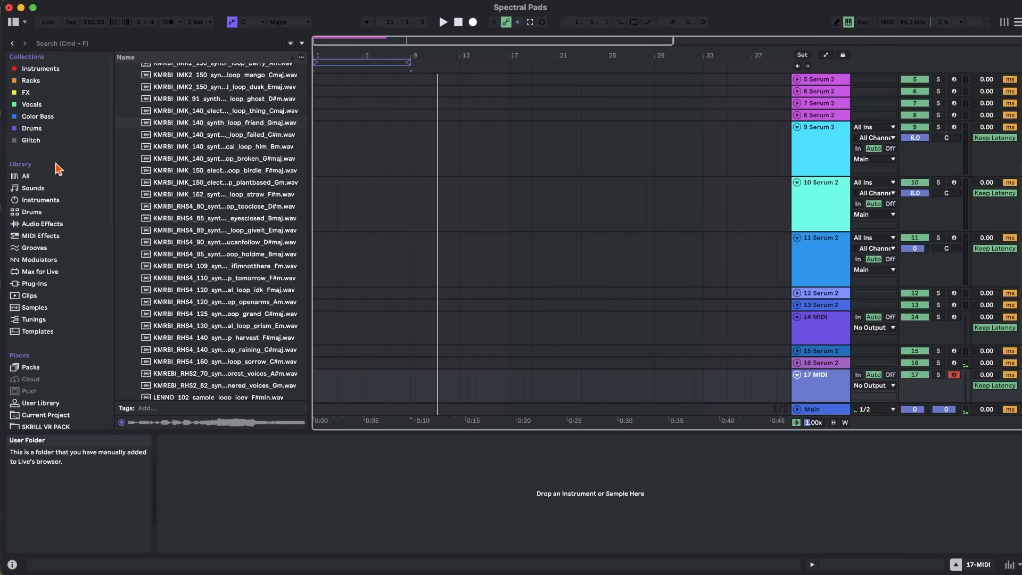
click(41, 68)
drag(149, 170, 441, 394)
Make oscillator A of the new Serum 2 a spectral oscillator with manual playback, and move the synth clear of the browser.
click(313, 106)
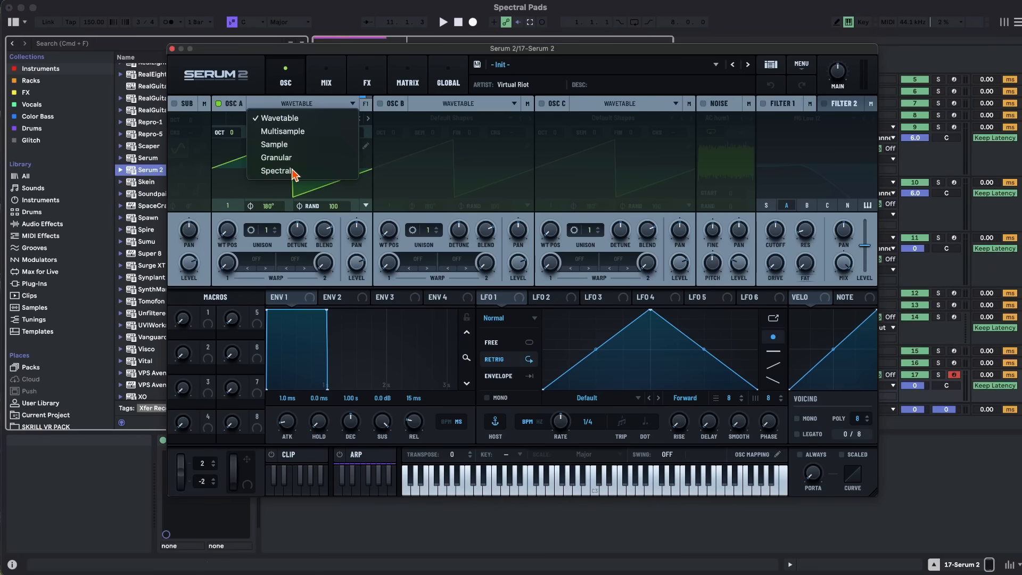
click(264, 220)
click(277, 205)
click(266, 290)
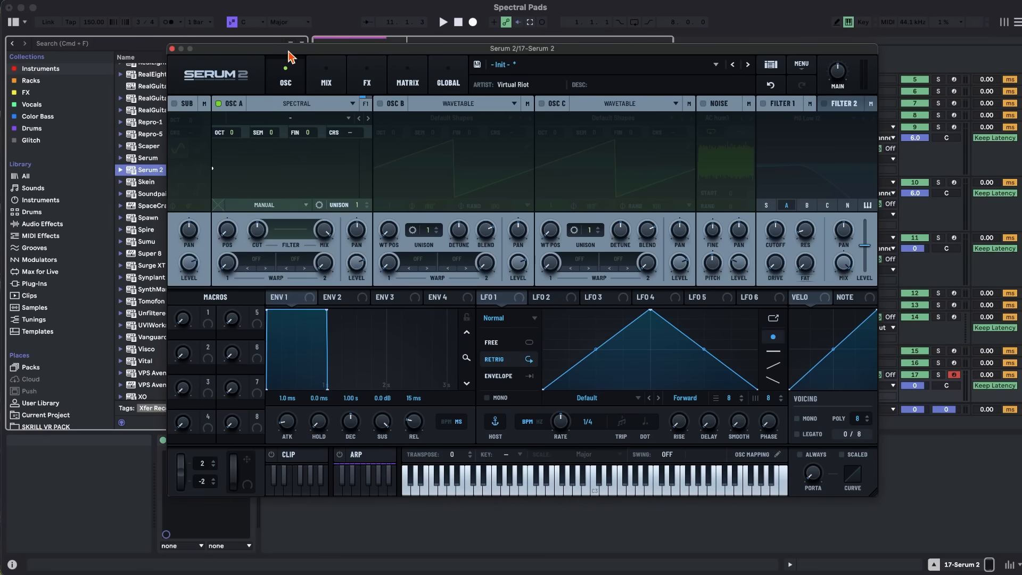
drag(292, 50, 408, 50)
In SAMPLES 2024, collapse the melodic - stacks folder and expand melodic - chord progression.
scroll(45, 348, down, 10)
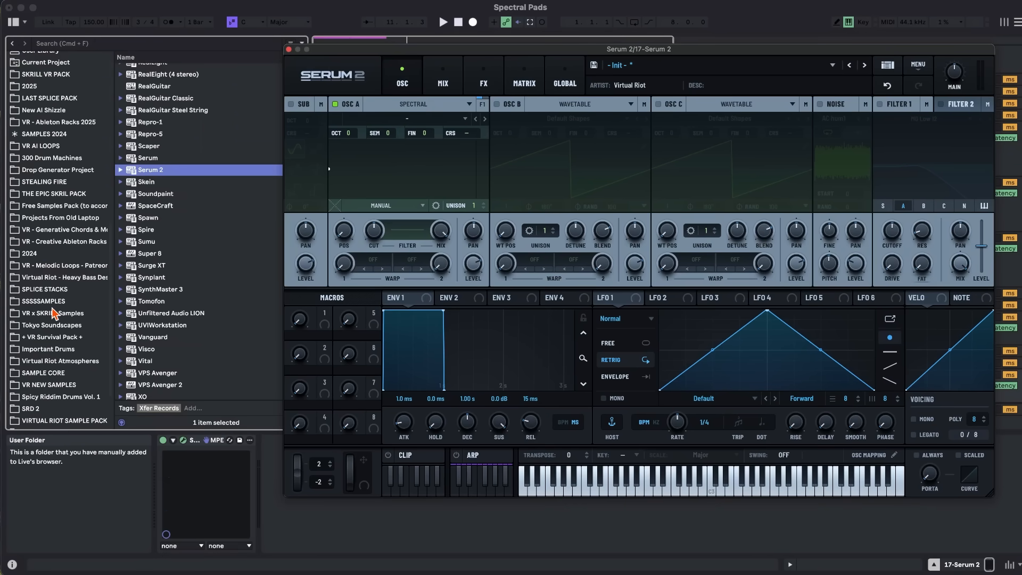
click(52, 136)
scroll(216, 152, up, 10)
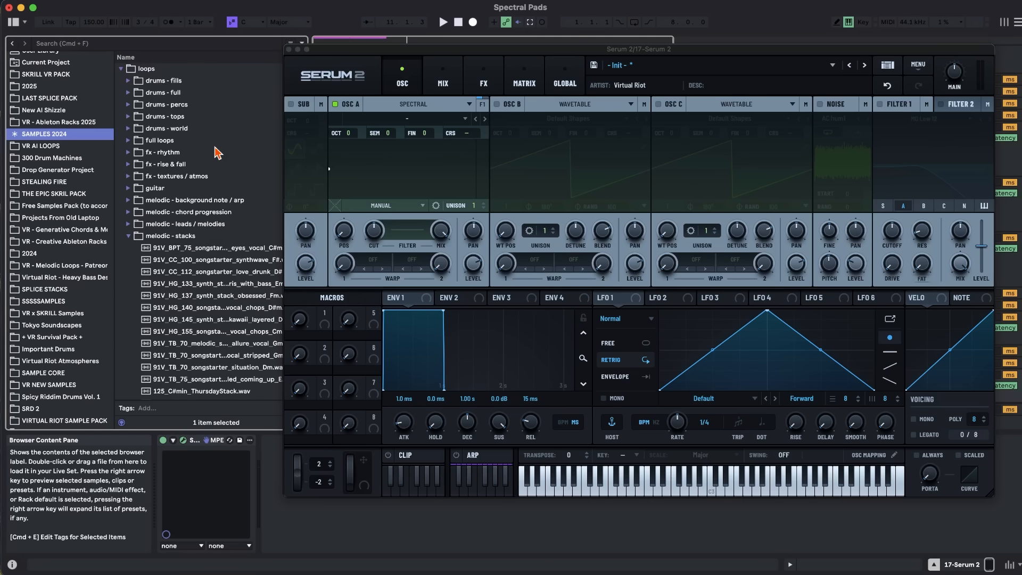
double_click(166, 237)
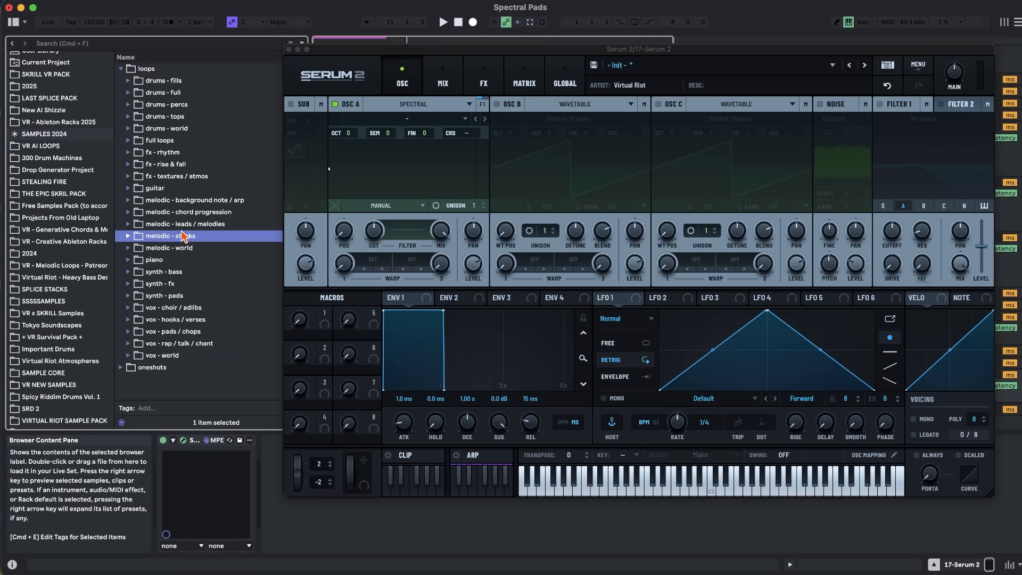
double_click(174, 213)
Audition the chord progression samples and load the second SC_CH_120 harp brooding_wet Cmin sample into oscillator A.
click(180, 316)
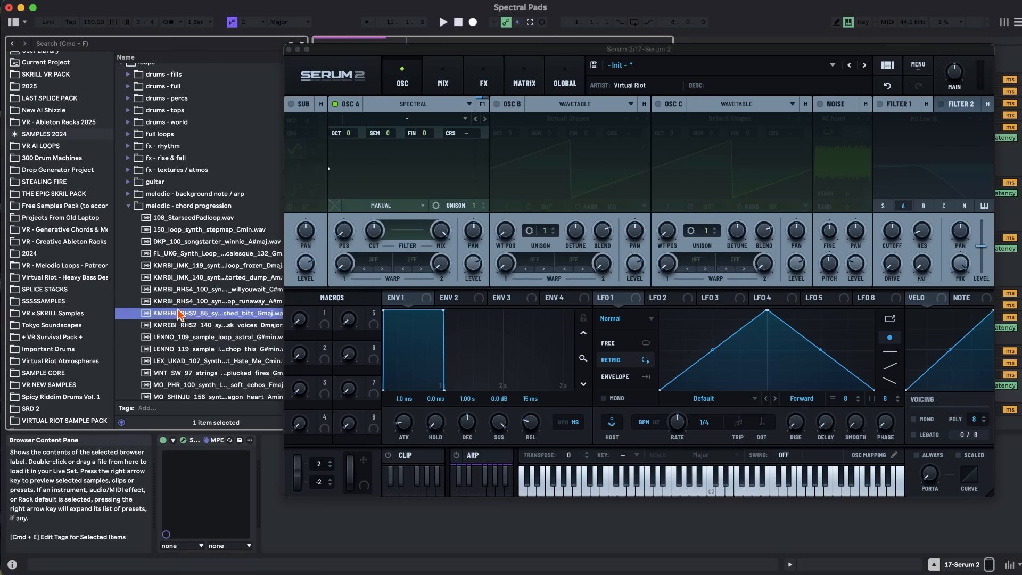
scroll(179, 314, down, 3)
key(Down)
scroll(192, 295, down, 5)
key(Down)
key(Down)
key(Down)
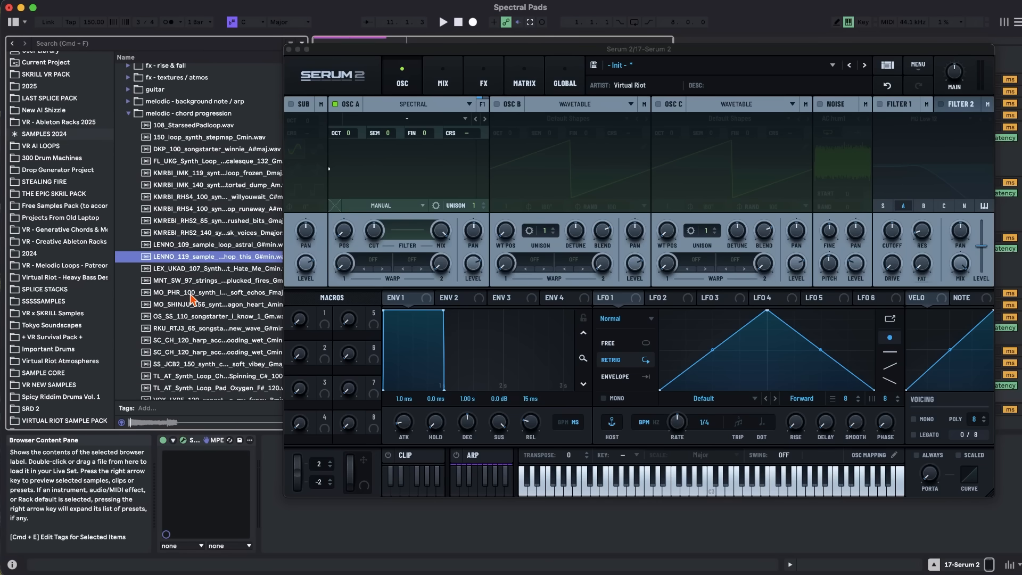
scroll(197, 258, down, 2)
scroll(187, 187, down, 7)
click(183, 161)
scroll(182, 160, up, 6)
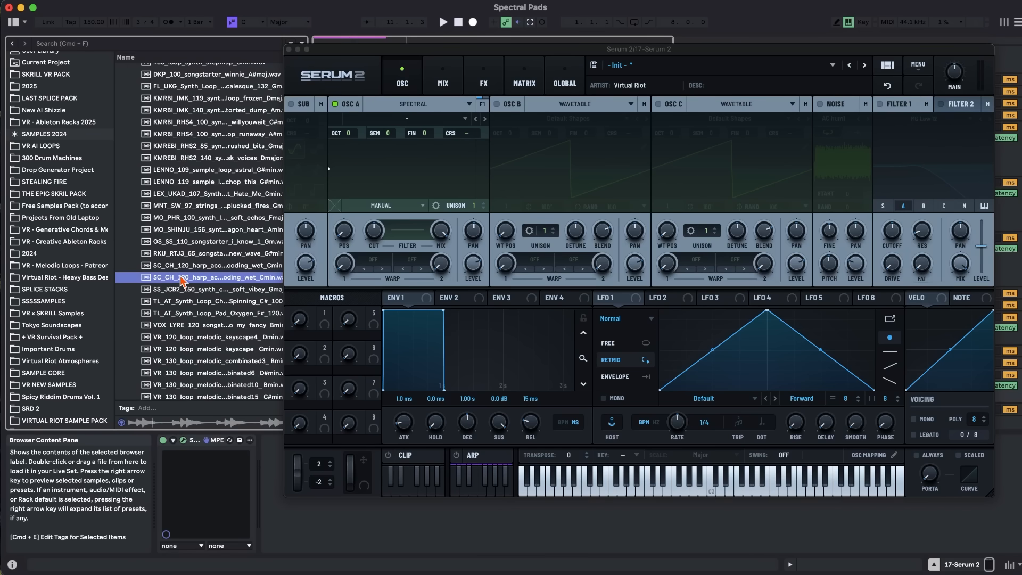
drag(182, 278, 404, 170)
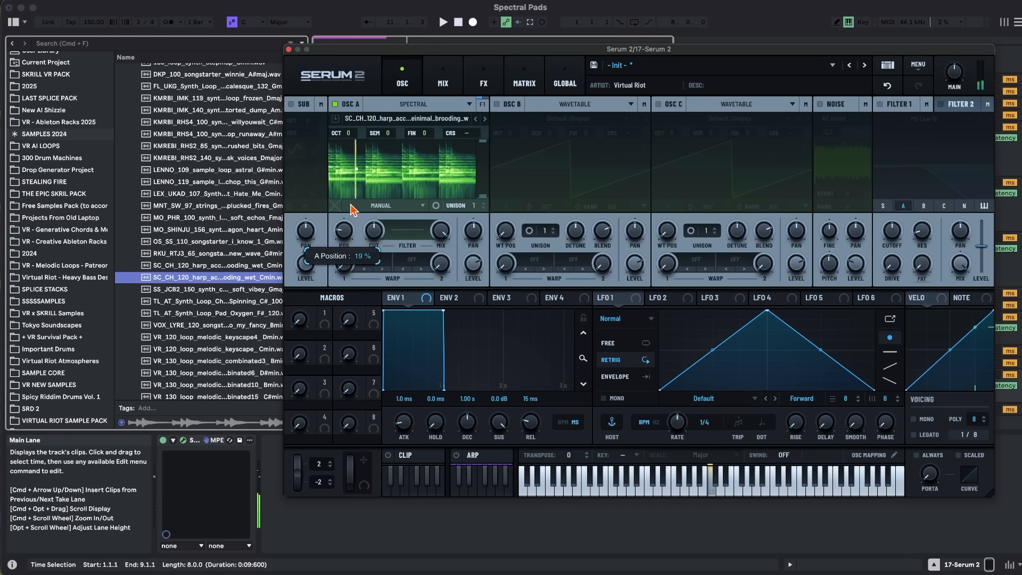
Sweep oscillator A's position by hand, settle at about 8%, and modulate it with a small amount of LFO 1.
drag(351, 217, 349, 205)
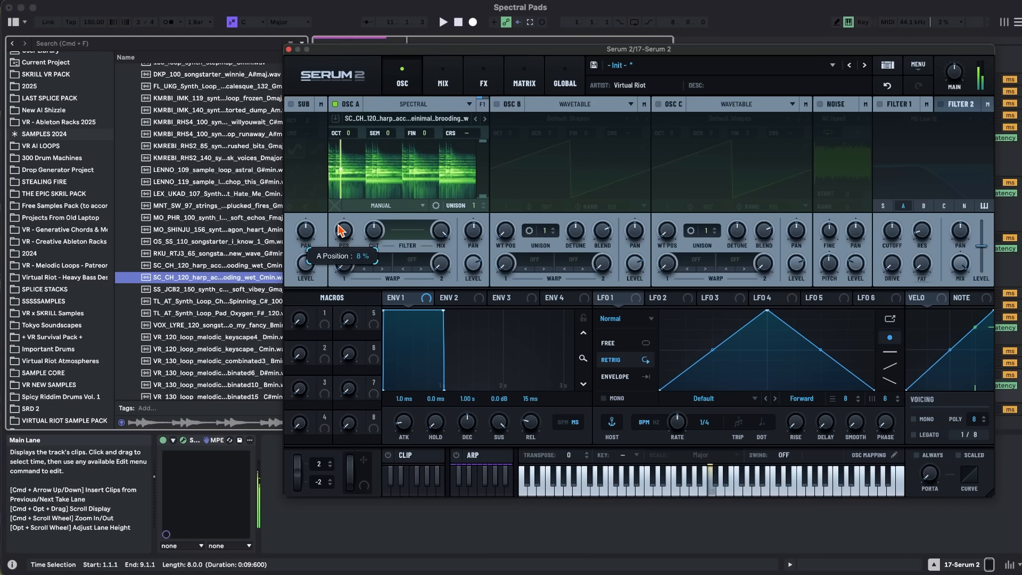
drag(612, 298, 335, 221)
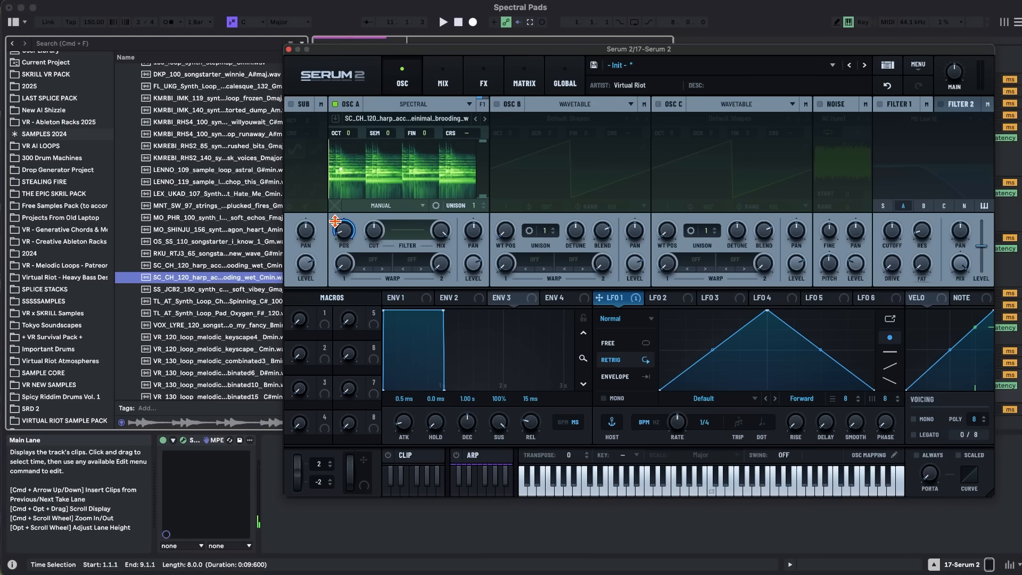
drag(320, 264, 323, 267)
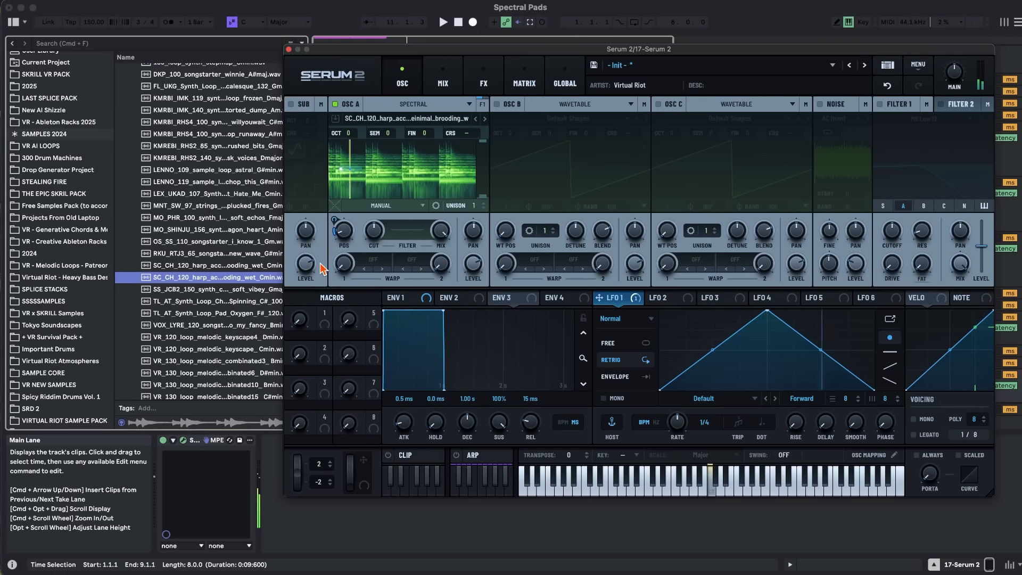
Switch LFO 1 to S&H and set its rate to 1/8 while playing a note.
click(614, 326)
click(622, 388)
key(a)
drag(676, 420, 675, 407)
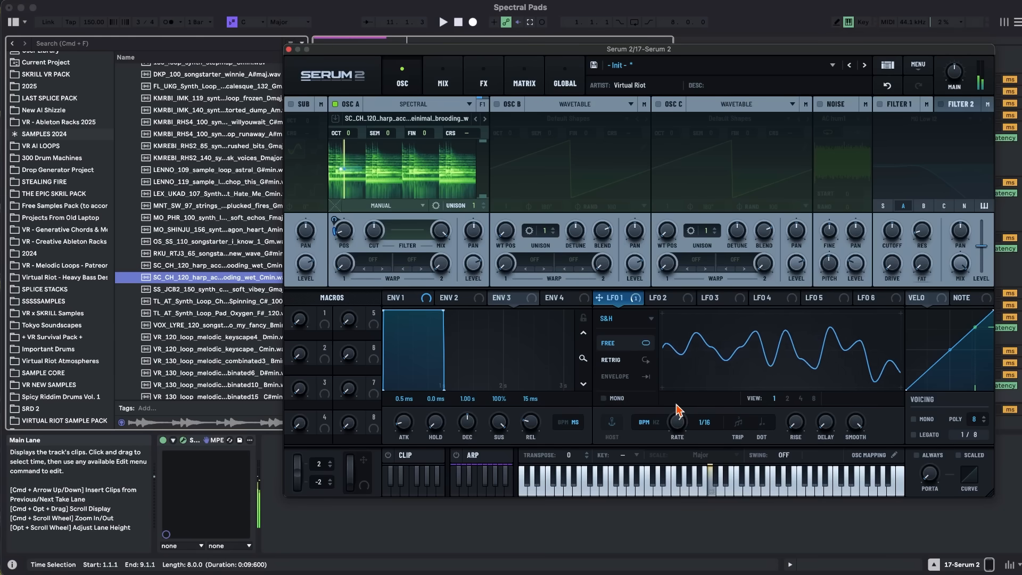
drag(674, 413, 675, 418)
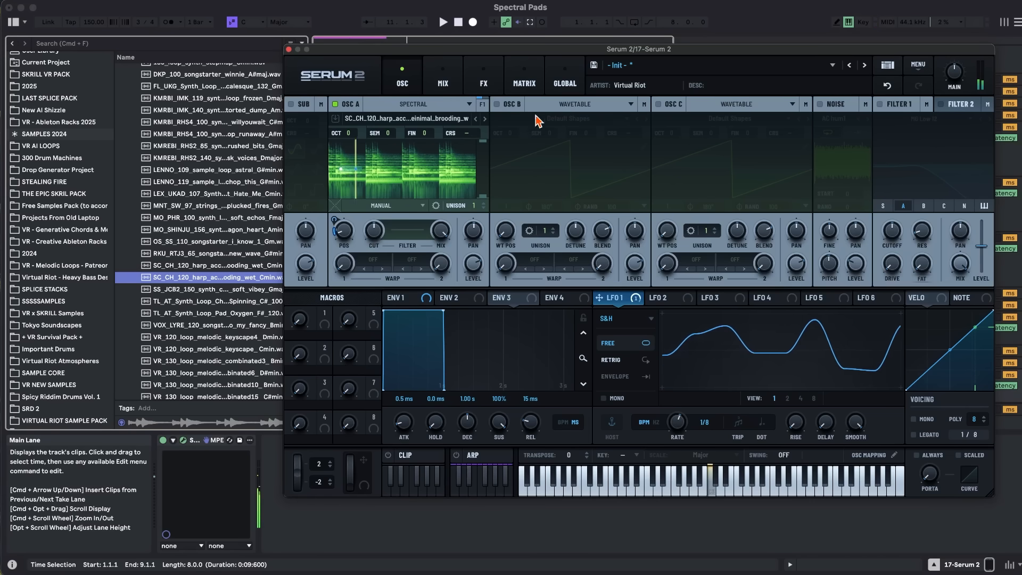
Enable oscillator B as a manual spectral oscillator and load the KMRBI_RHS4_130 loop_prism_Em sample into it.
click(496, 105)
click(563, 118)
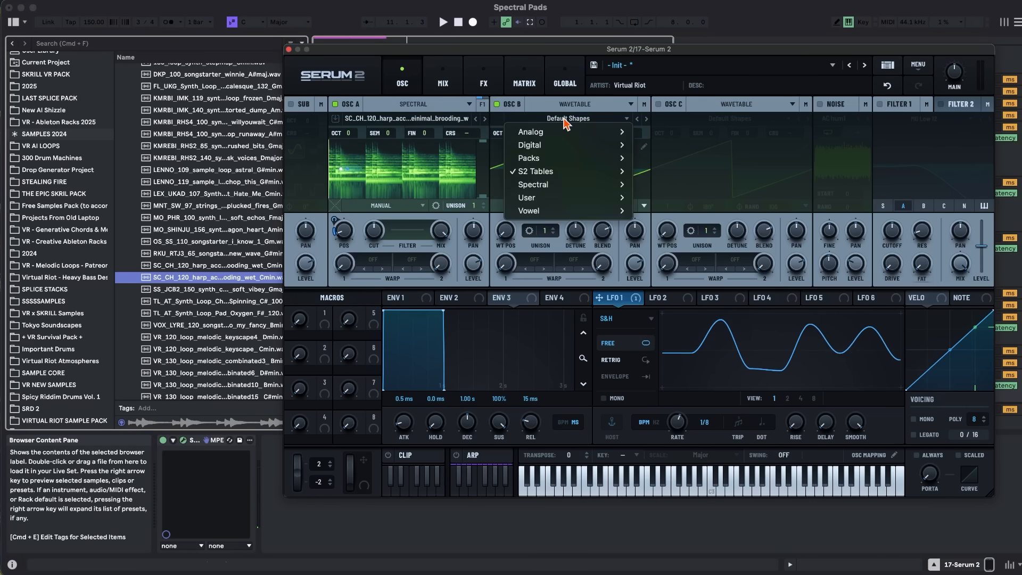
scroll(208, 272, down, 6)
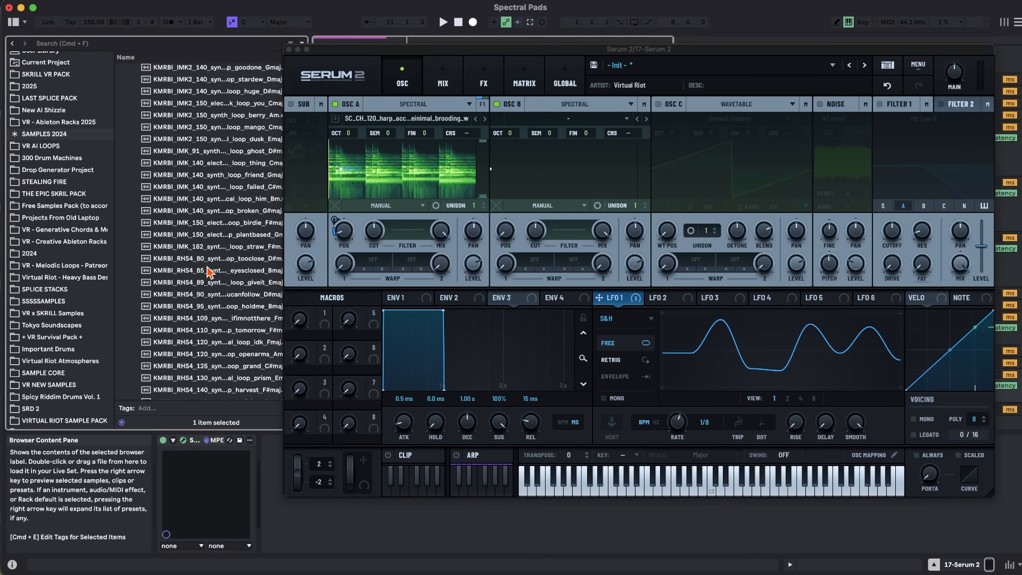
scroll(209, 273, down, 10)
click(213, 206)
scroll(213, 205, up, 5)
scroll(213, 269, up, 2)
key(Up)
key(Up)
key(Up)
scroll(200, 318, up, 1)
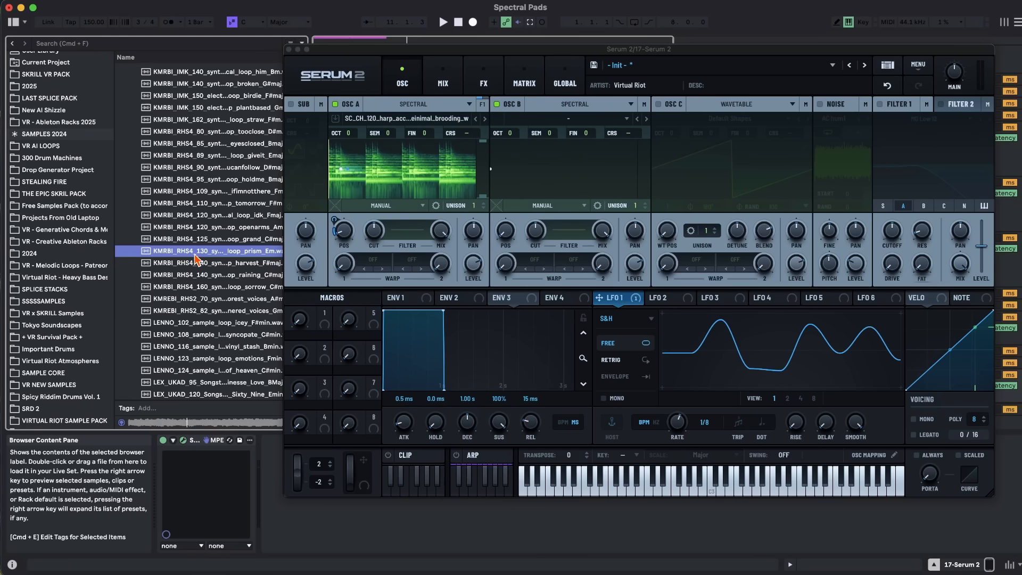
drag(175, 256, 580, 189)
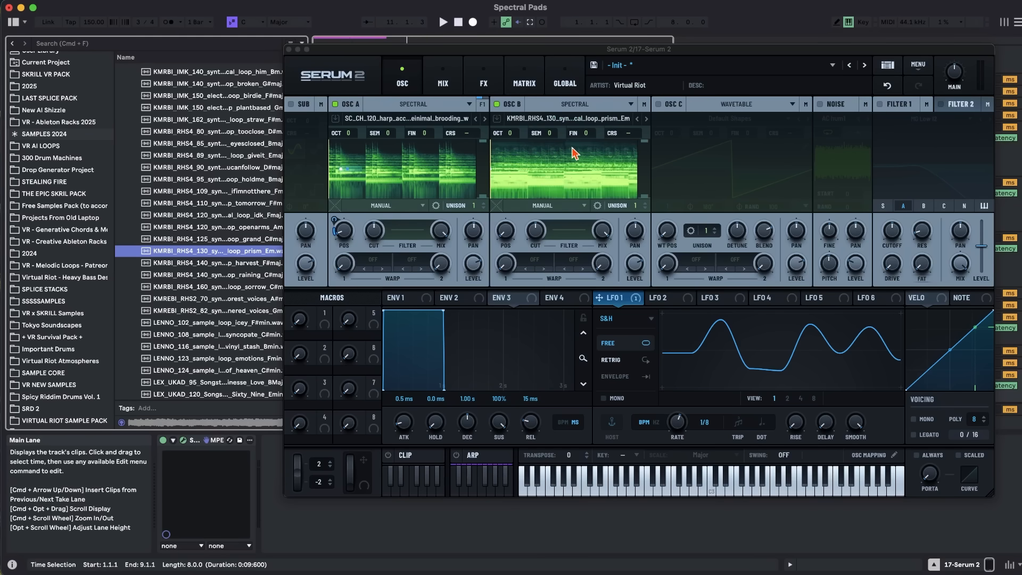
Transpose oscillator B by -4 semitones and sweep its position to about 32% while playing a note.
click(549, 135)
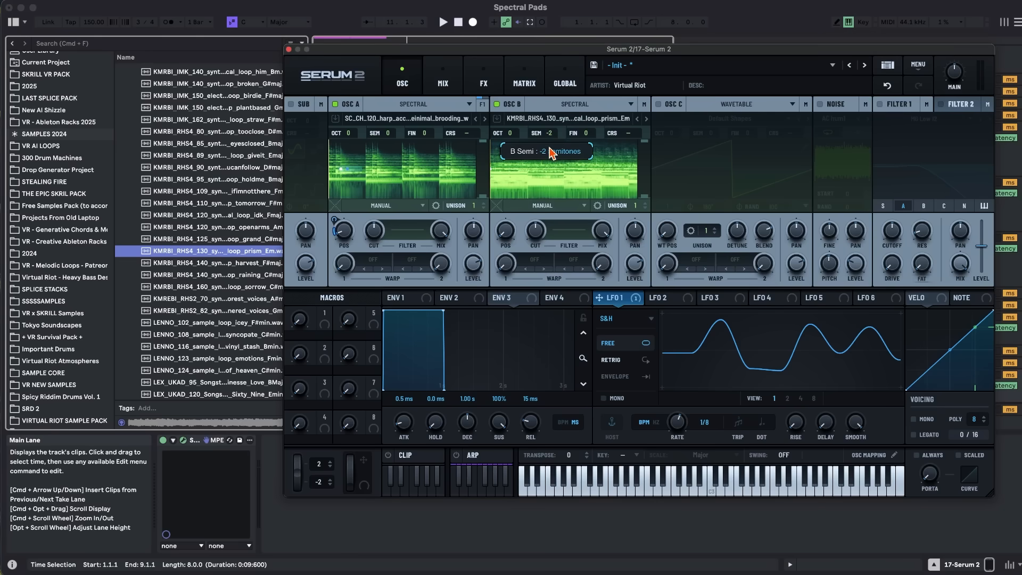
key(a)
drag(505, 228, 507, 192)
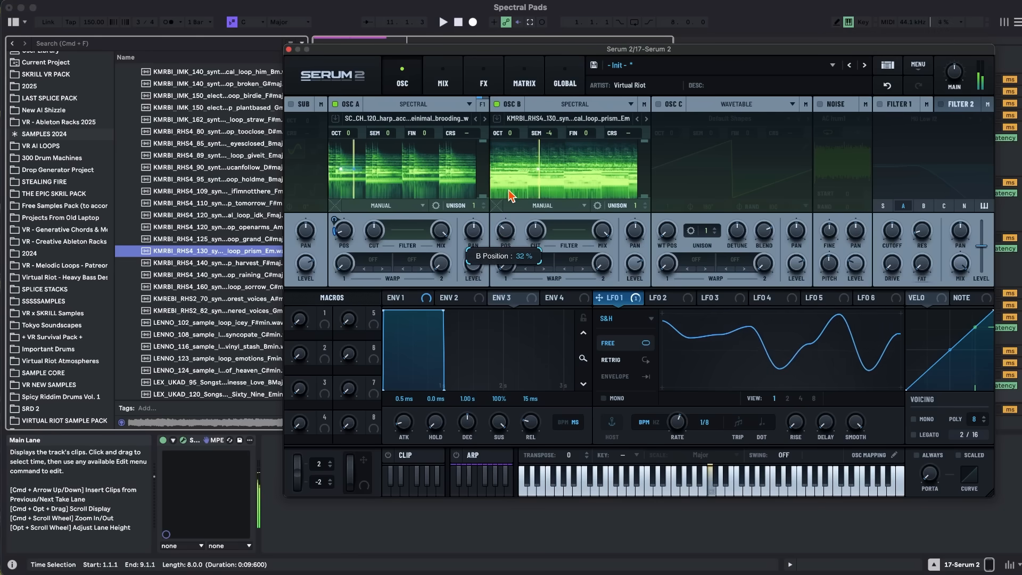
Turn off oscillator A and sweep oscillator B's position on its own to about 42% while playing a note.
click(335, 105)
mouse_move(509, 235)
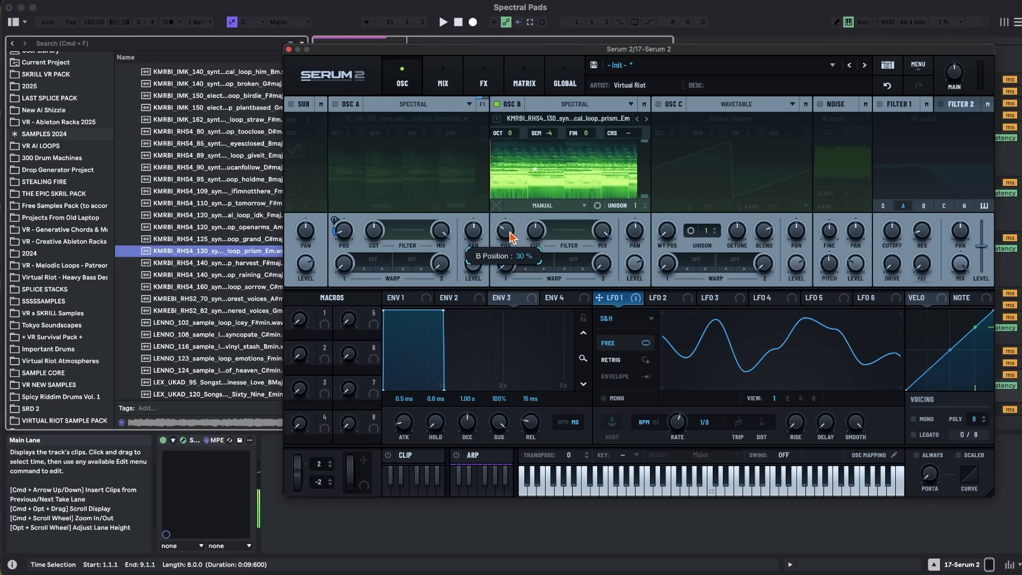
key(a)
drag(509, 231, 511, 220)
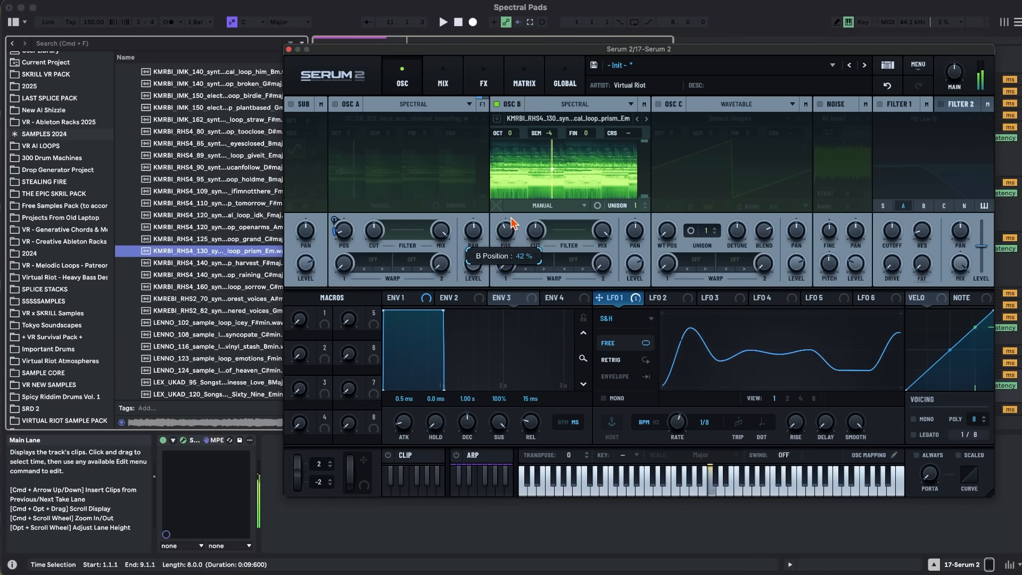
Assign LFO 2 to oscillator B's position and set the LFO to free-running S&H at a 1/64 rate.
click(668, 297)
drag(651, 297, 496, 257)
click(626, 319)
click(611, 386)
click(608, 343)
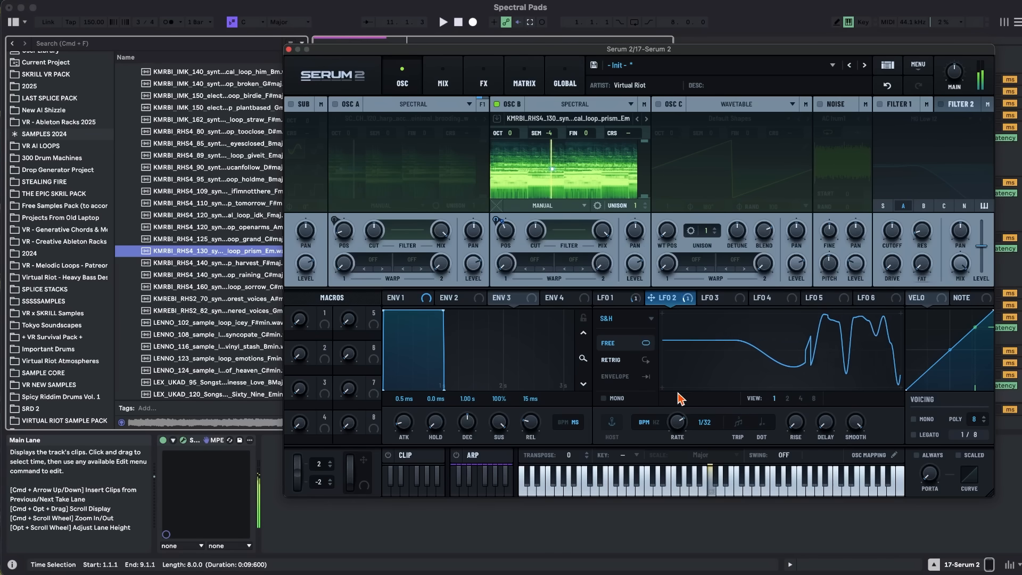
Lower oscillator B's position slightly while playing a note, and turn oscillator A back on.
mouse_move(497, 219)
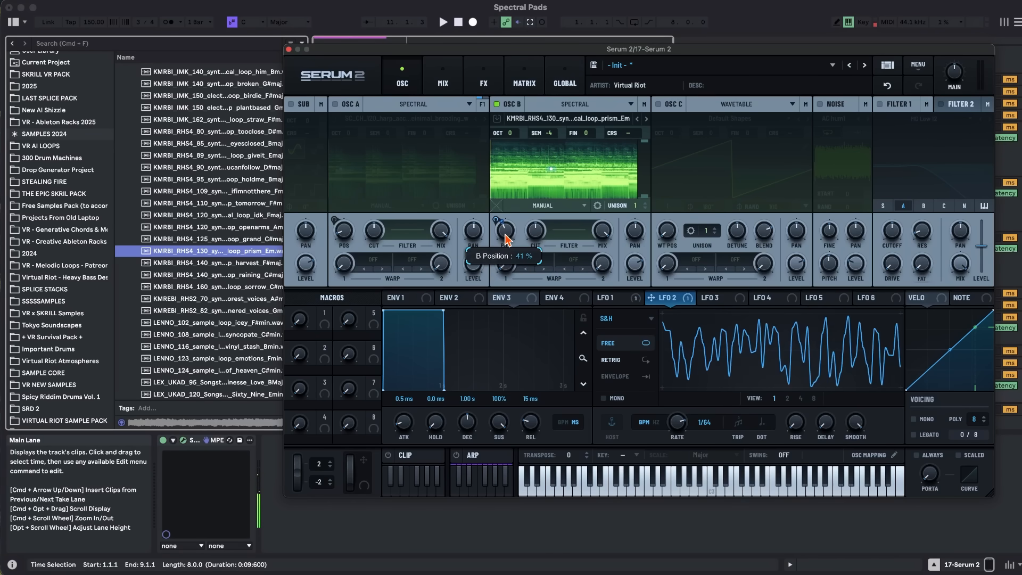
key(a)
drag(505, 240, 506, 241)
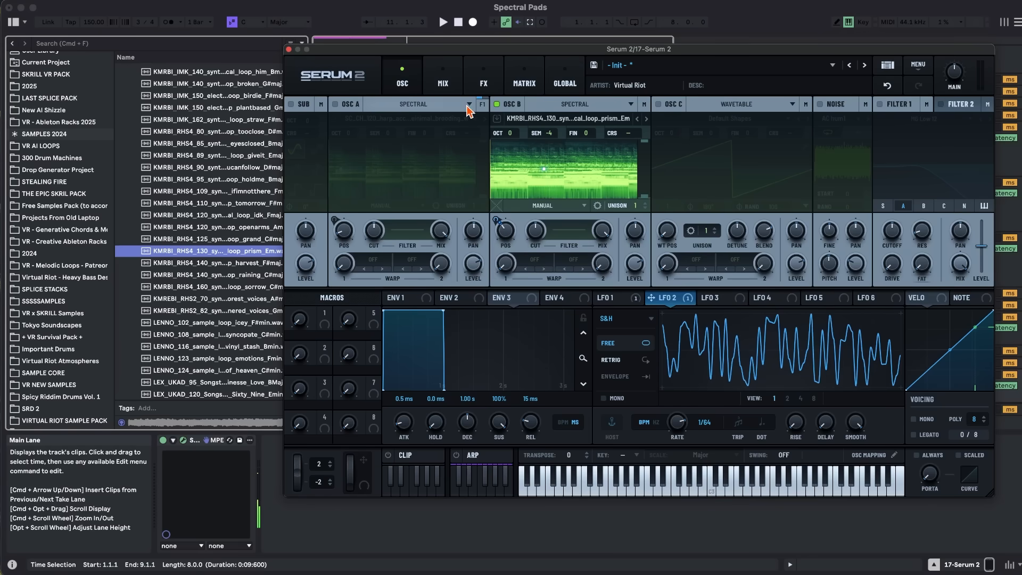
key(a)
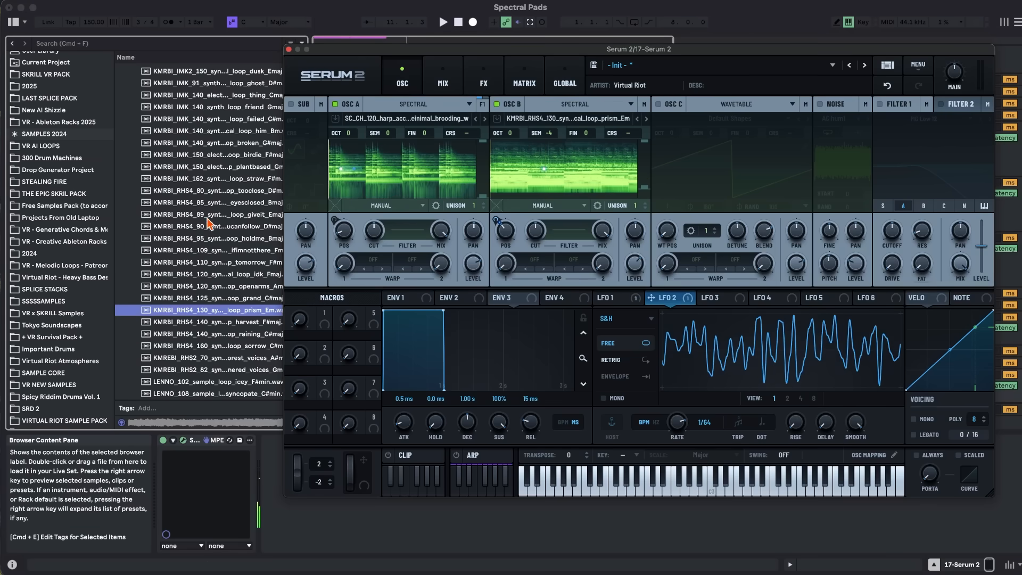
Audition more melodic loops and load the 91V_HG_140 vocal_chops_D#m sample from melodic - stacks into oscillator C as spectral.
click(210, 239)
scroll(209, 237, up, 5)
click(207, 218)
scroll(207, 219, up, 5)
click(206, 131)
scroll(206, 133, up, 5)
scroll(206, 133, down, 2)
click(204, 205)
scroll(201, 213, up, 10)
click(199, 244)
scroll(198, 244, up, 1)
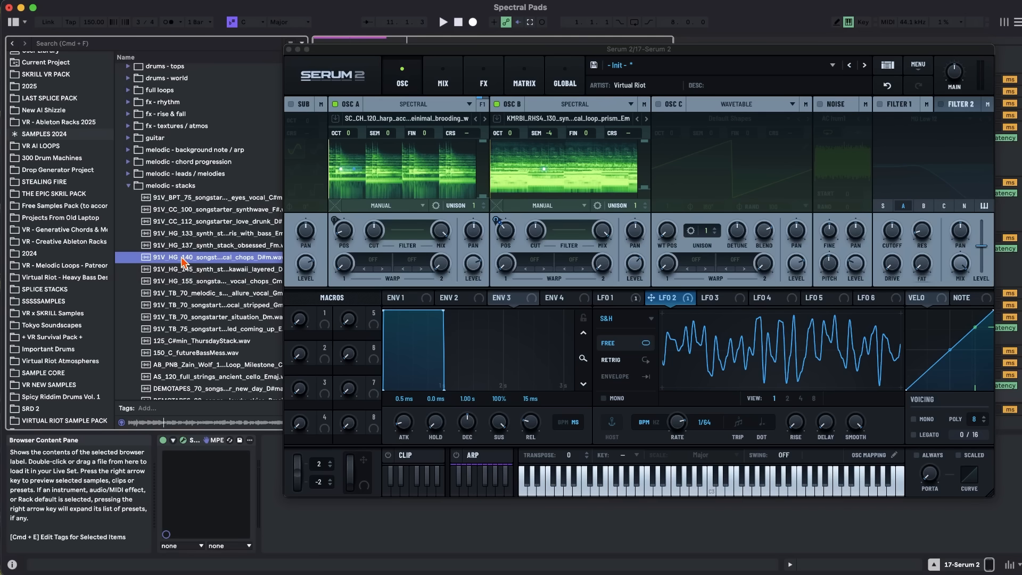
drag(183, 260, 739, 276)
Transpose oscillator C by -3 semitones and crop its sample to about the first half.
click(710, 134)
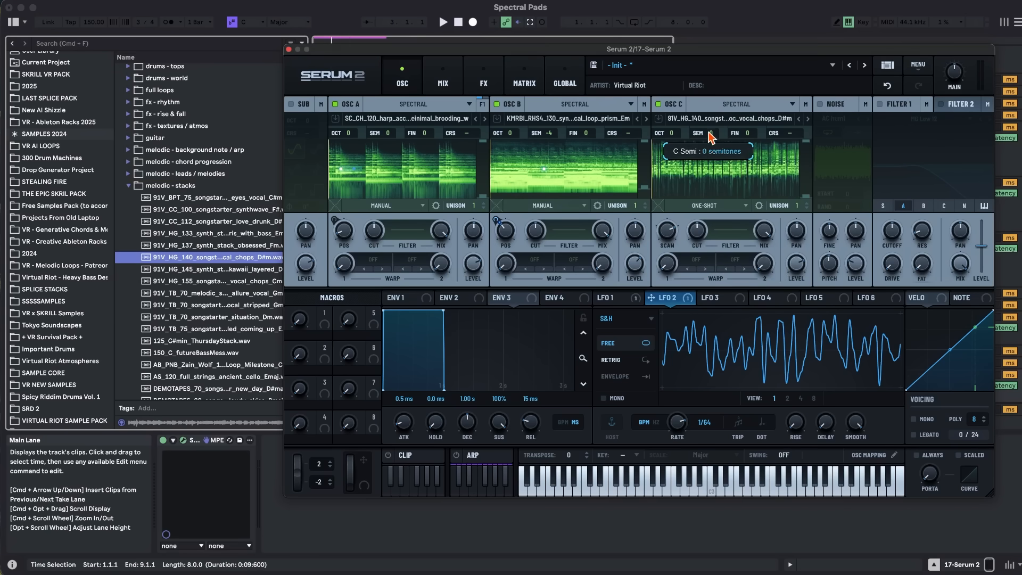
drag(798, 174, 722, 183)
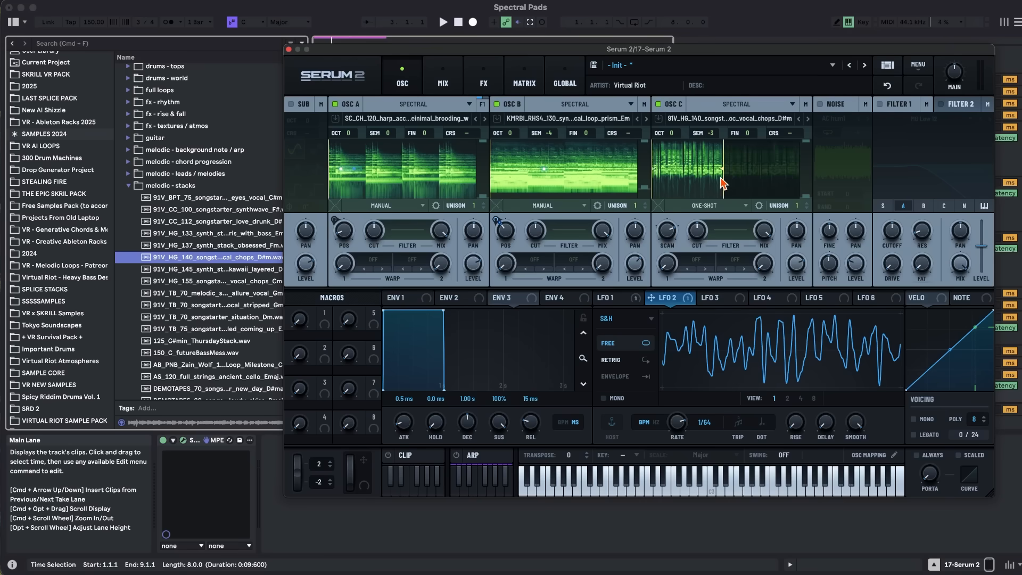
right_click(691, 173)
click(736, 319)
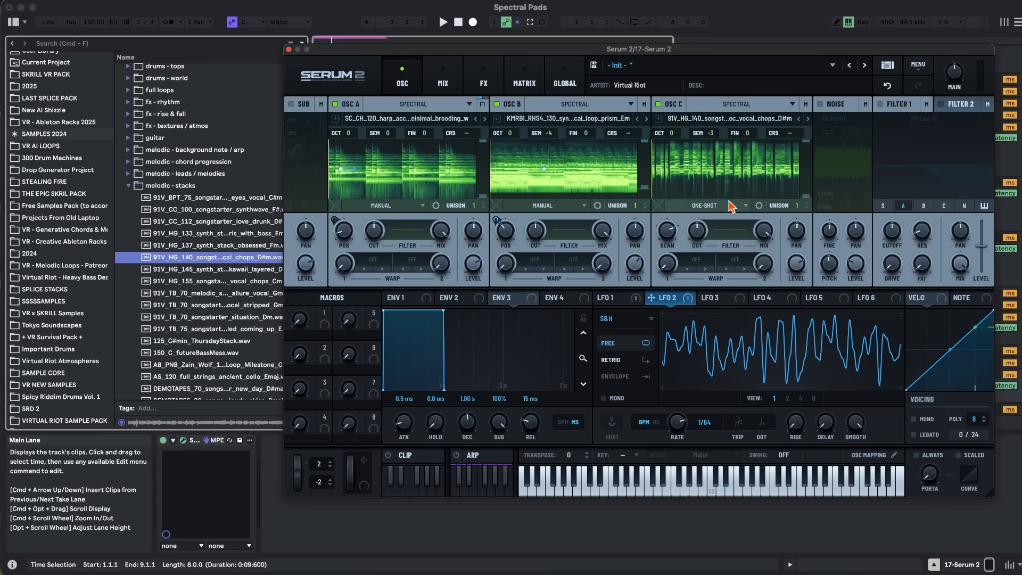
Switch oscillator C to manual playback and raise its position while playing a note.
click(697, 207)
click(687, 291)
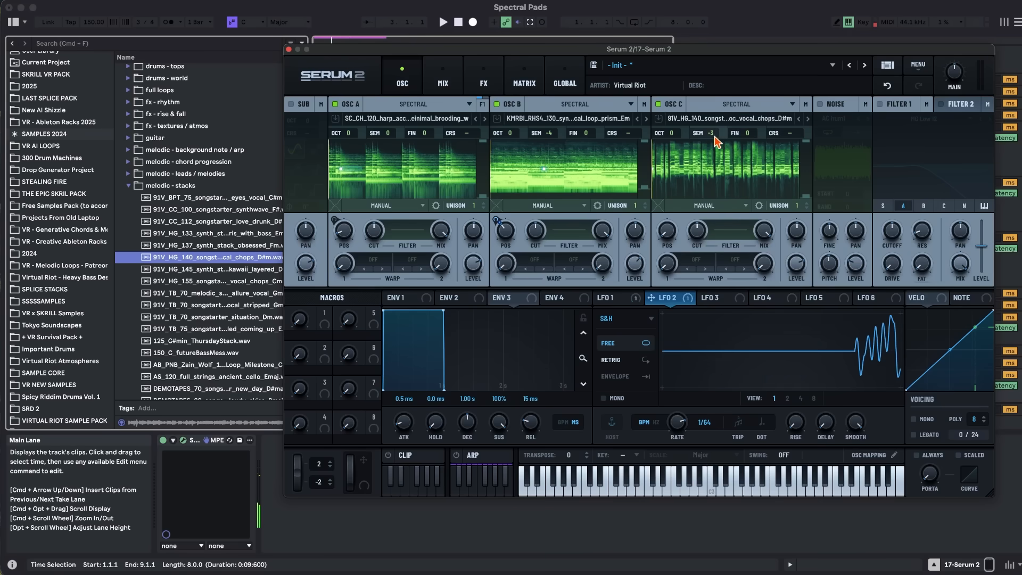
key(a)
drag(671, 228, 671, 206)
Turn off oscillators A and B and fine-tune oscillator C's position while it plays alone.
click(335, 104)
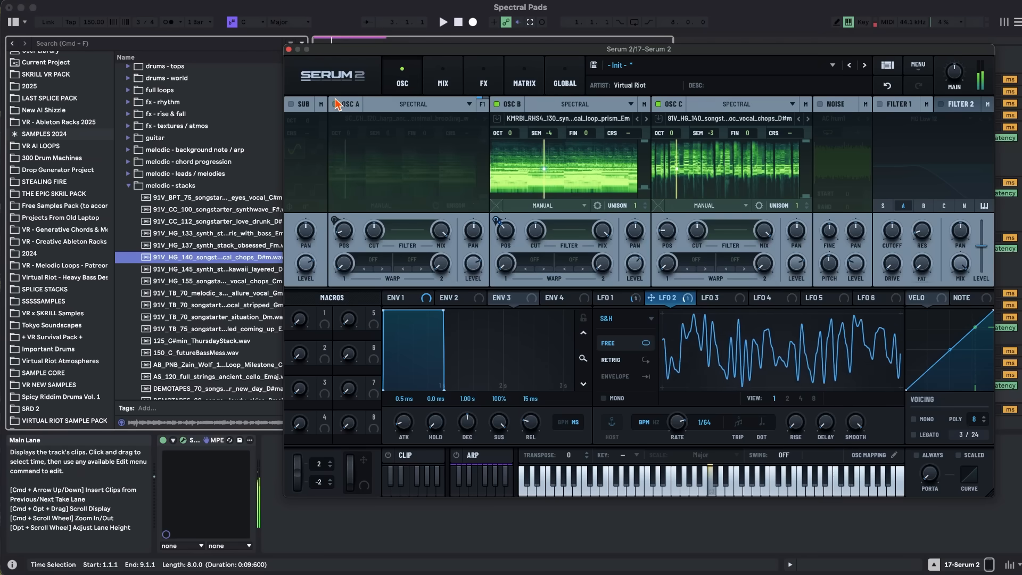
click(497, 104)
mouse_move(666, 230)
mouse_down()
mouse_move(674, 215)
mouse_move(669, 232)
mouse_up()
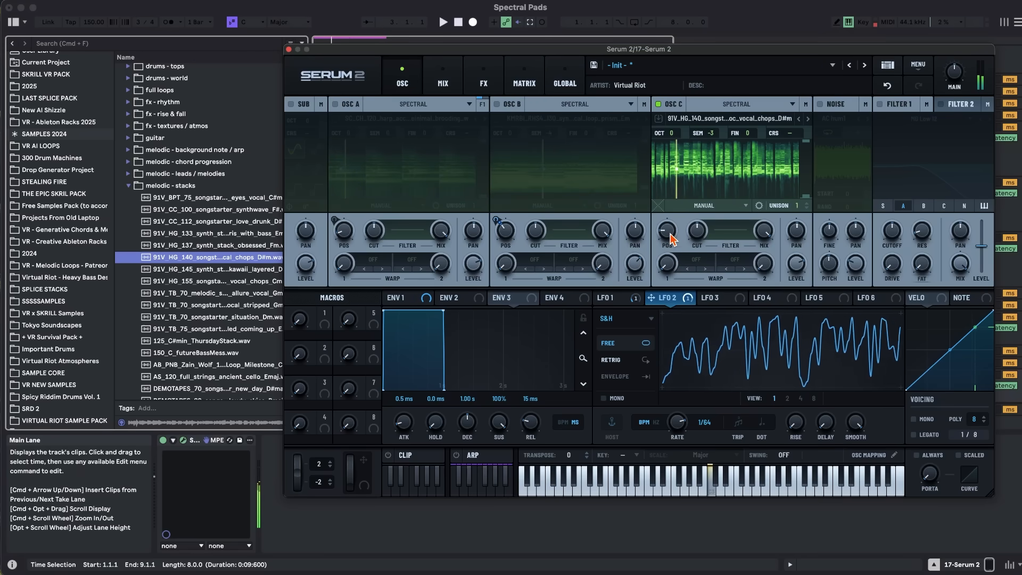
Modulate oscillator C's position with LFO 3, set to free-running S&H at a 1/64 rate with smooth at 100.
click(724, 299)
drag(703, 298, 653, 274)
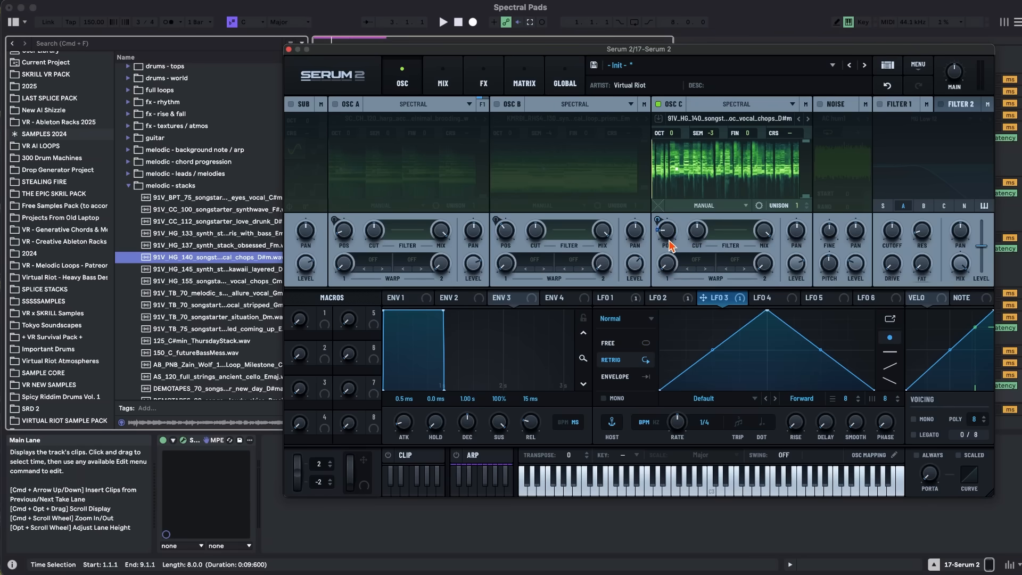
click(632, 318)
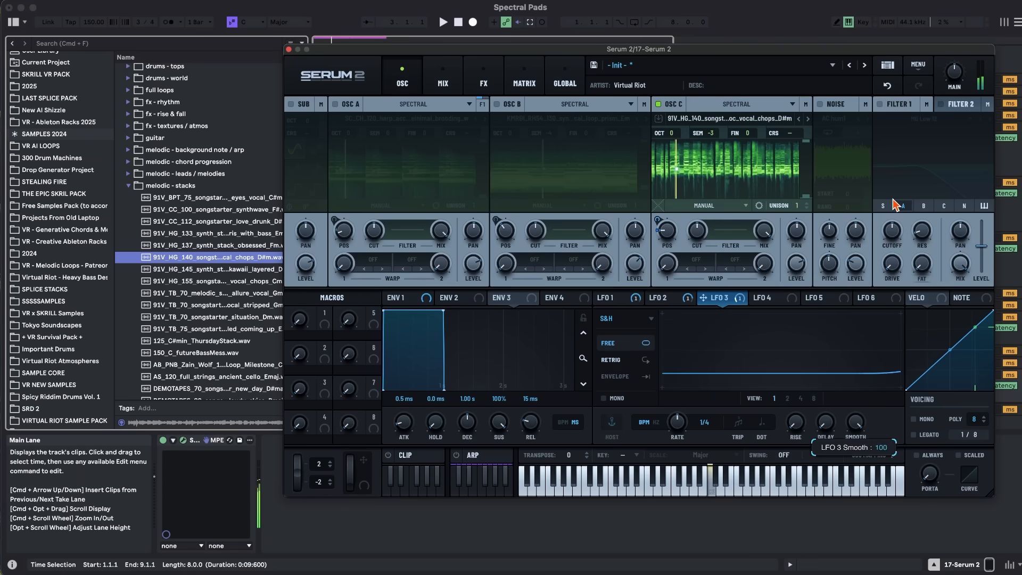
click(681, 406)
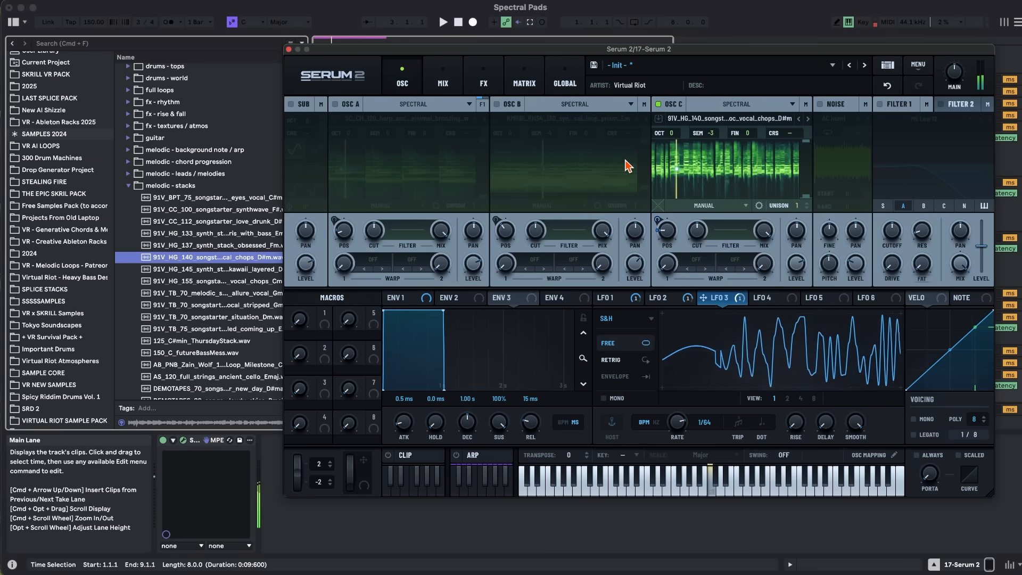
Fine-tune oscillator C's position under the LFO 3 modulation.
click(524, 80)
click(402, 79)
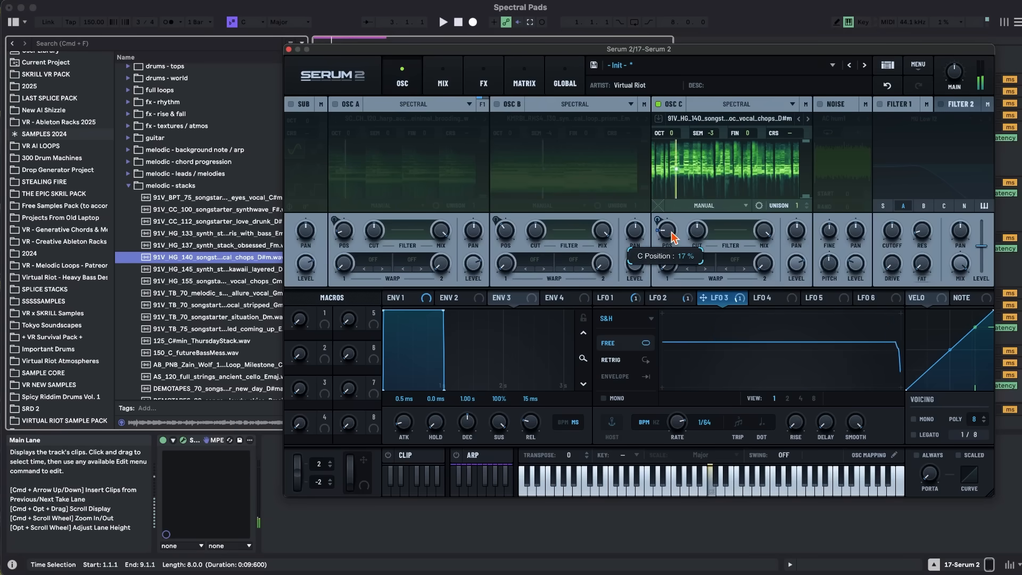
drag(670, 230, 670, 239)
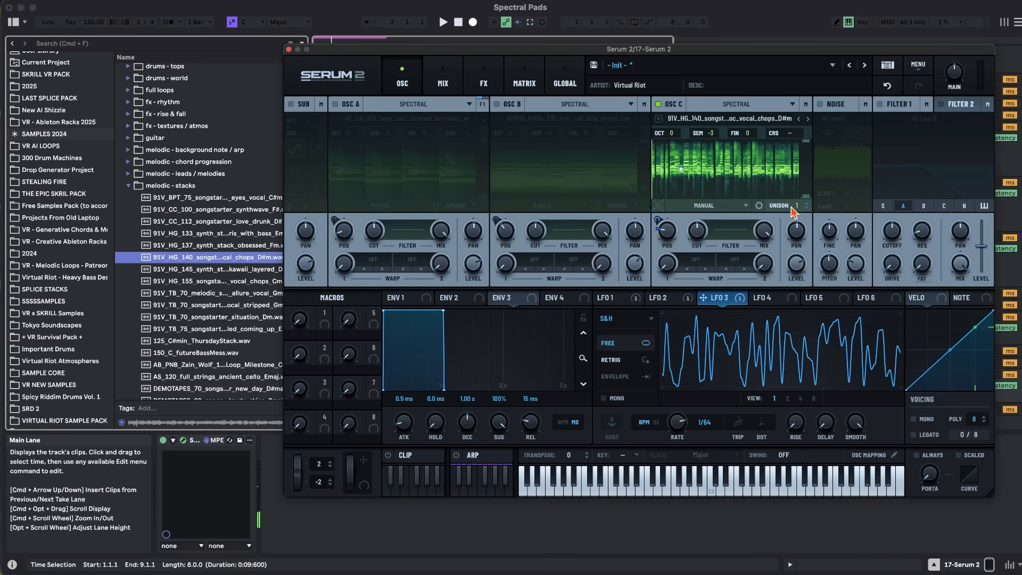
Give oscillator C three unison voices with detune 0.05 and the 12 (1x) stack.
click(758, 205)
drag(798, 205, 803, 168)
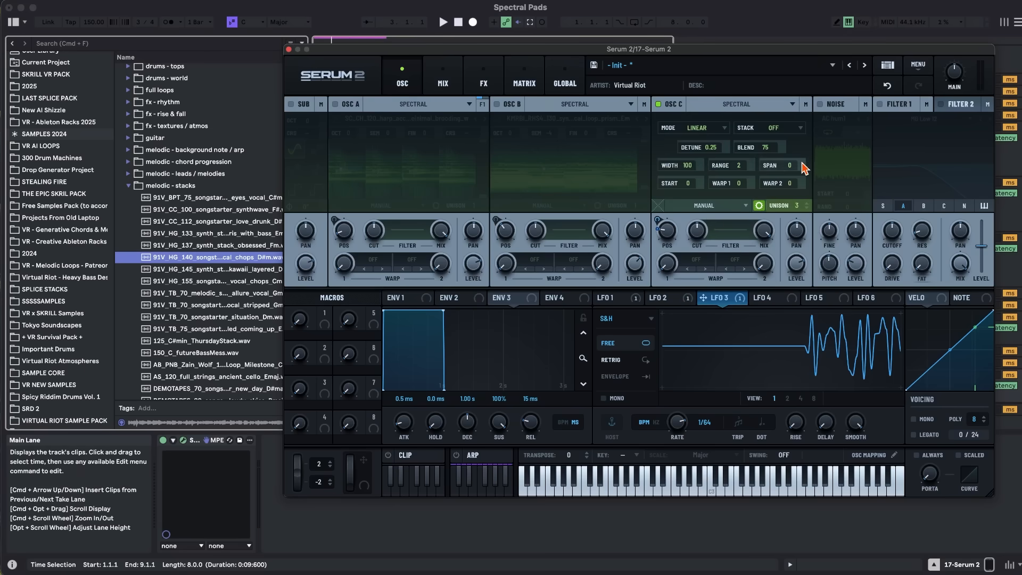
drag(719, 150, 720, 188)
click(780, 130)
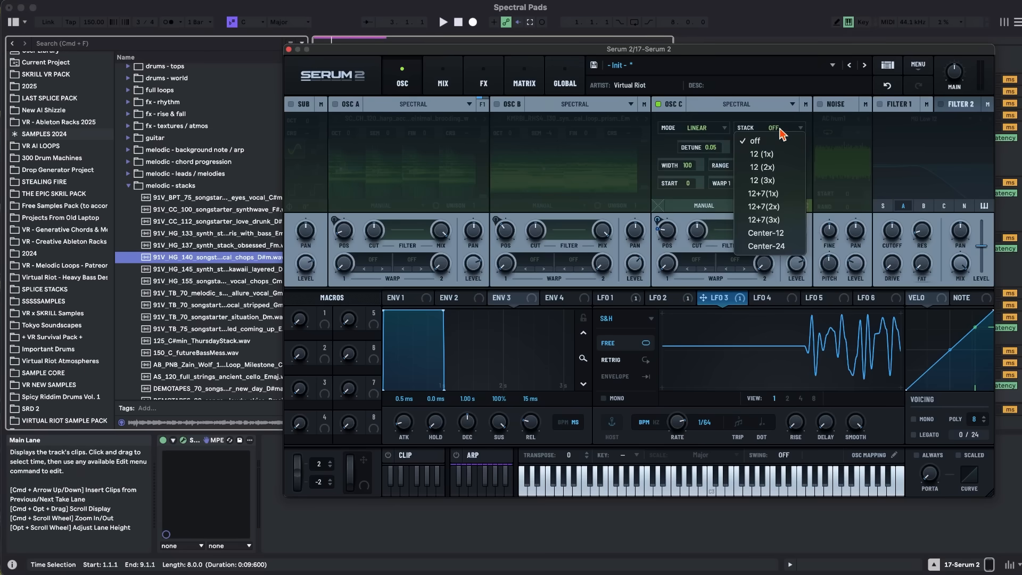
click(768, 155)
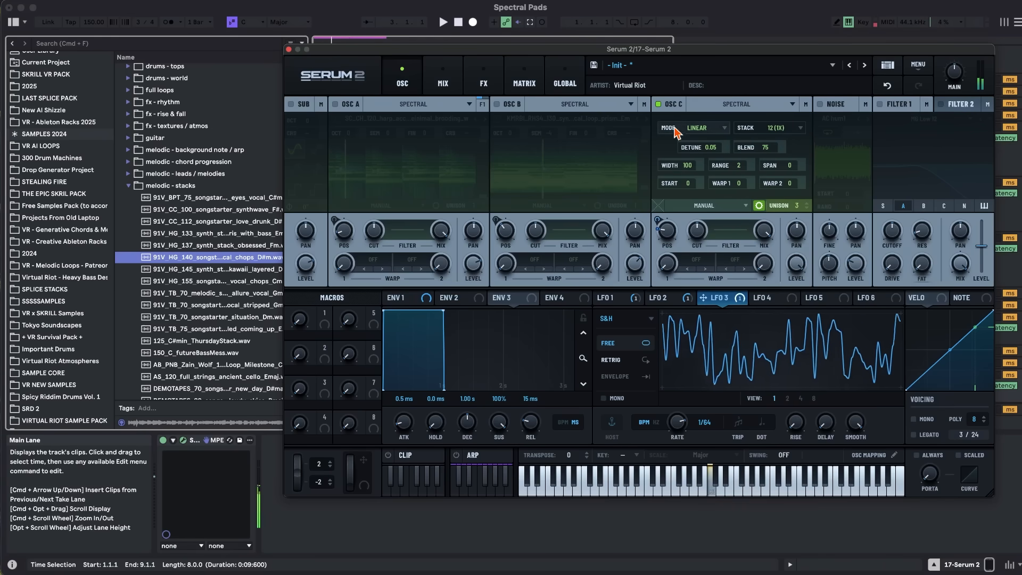
Turn oscillators B and A back on while playing a note to hear all three layers.
click(497, 103)
mouse_move(644, 277)
click(335, 104)
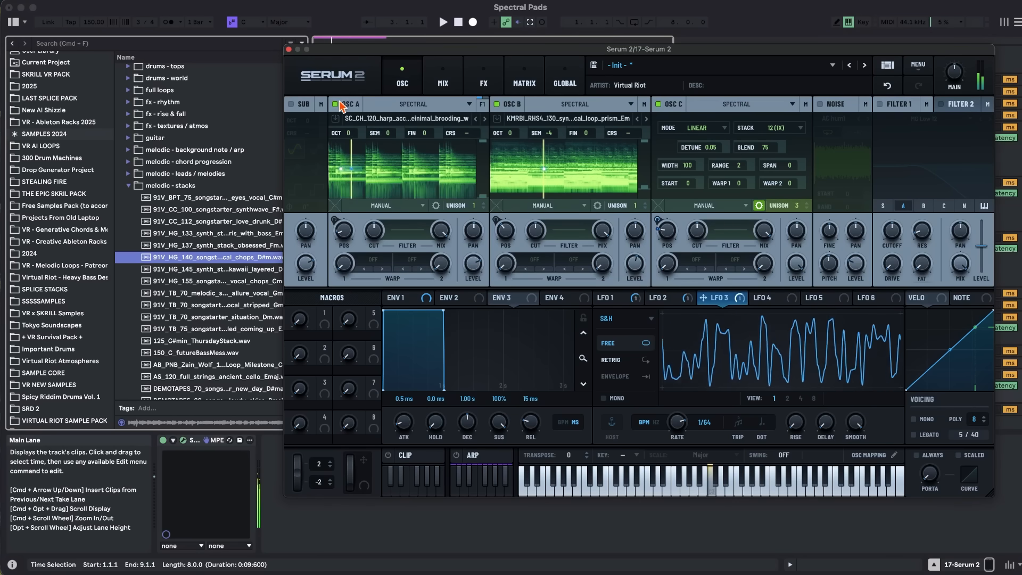
Add a multiband compressor, a ping-pong delay and a hall reverb to the main effects chain.
click(482, 79)
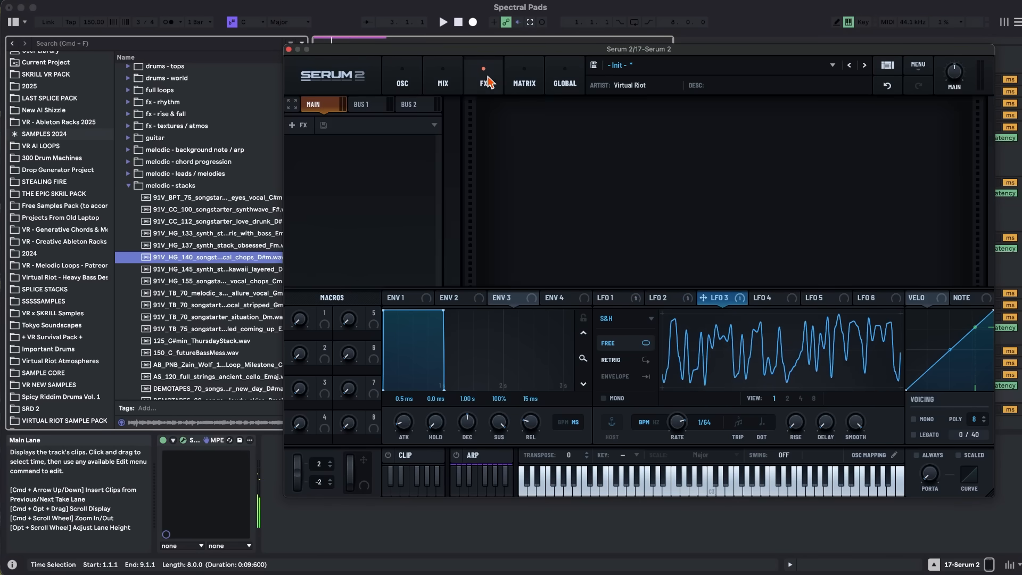
click(308, 126)
click(325, 167)
click(301, 126)
click(317, 195)
click(301, 126)
click(325, 291)
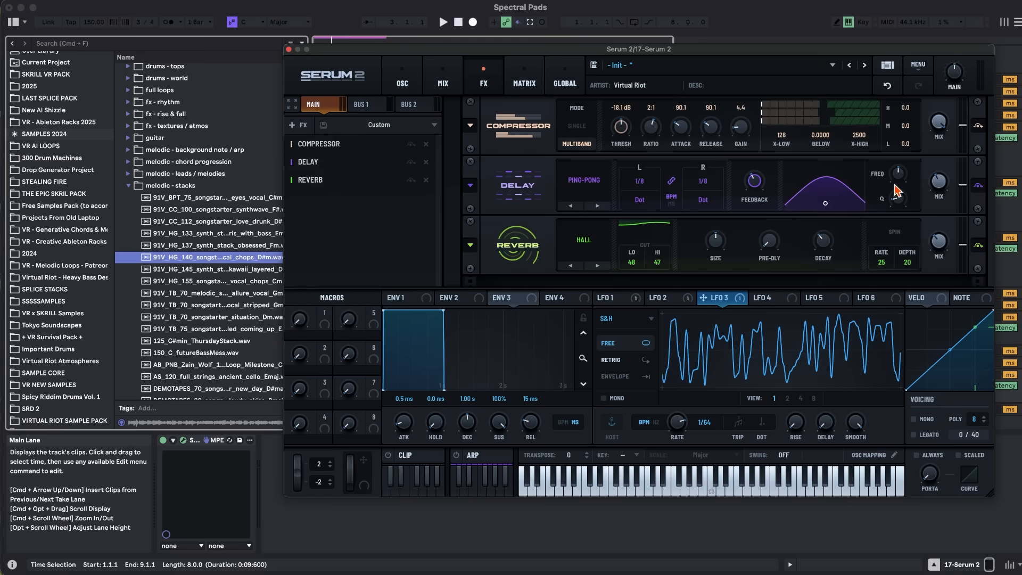
Raise the reverb mix and set the compressor's ratio to 1.5:1 and gain to 7.0 dB while playing a note.
drag(940, 239, 940, 220)
key(a)
drag(649, 133, 651, 162)
drag(744, 136, 745, 128)
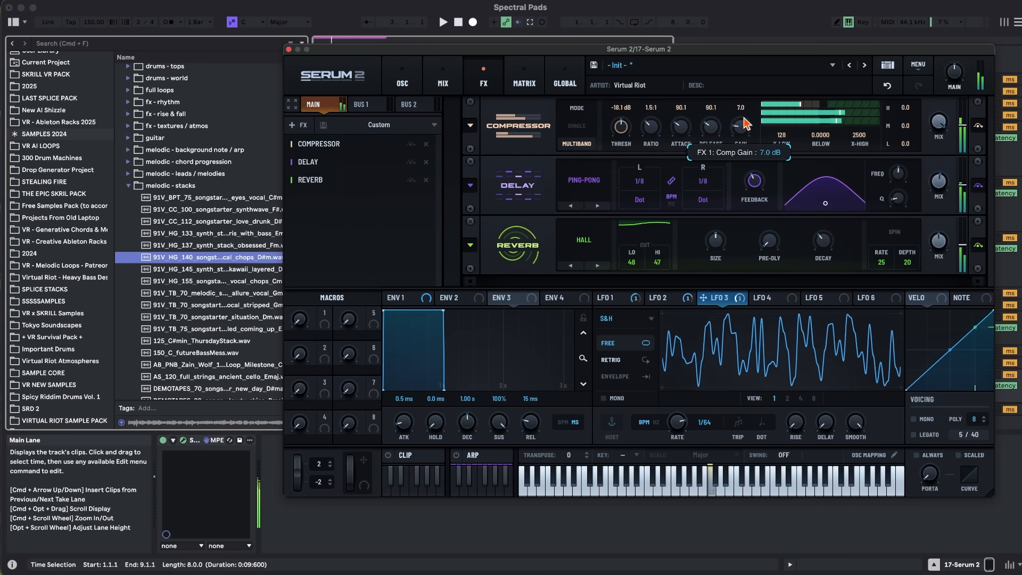
Return to the oscillators, raise the main volume slightly and play test notes with the computer keyboard shifted up an octave.
click(417, 79)
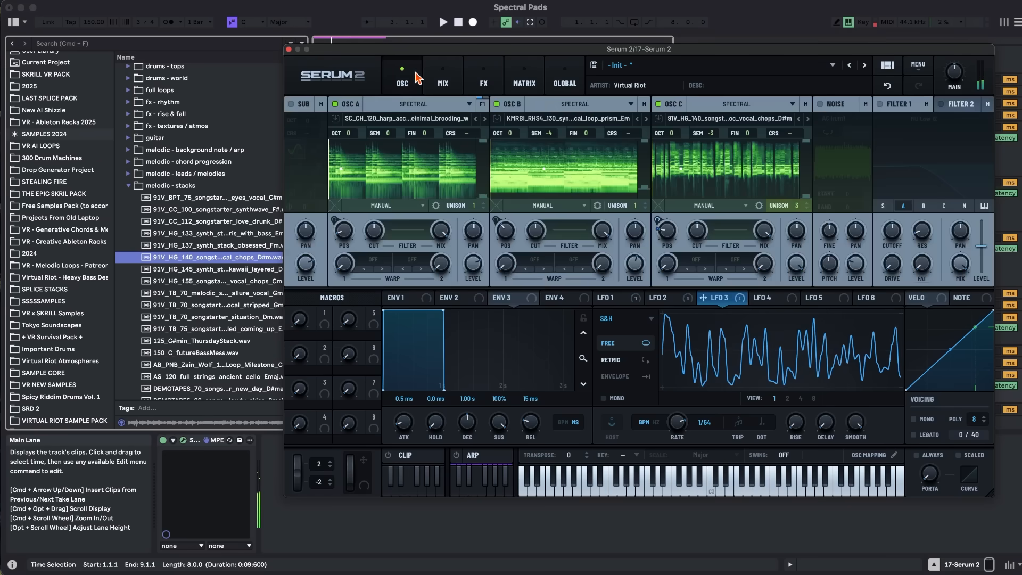
key(f)
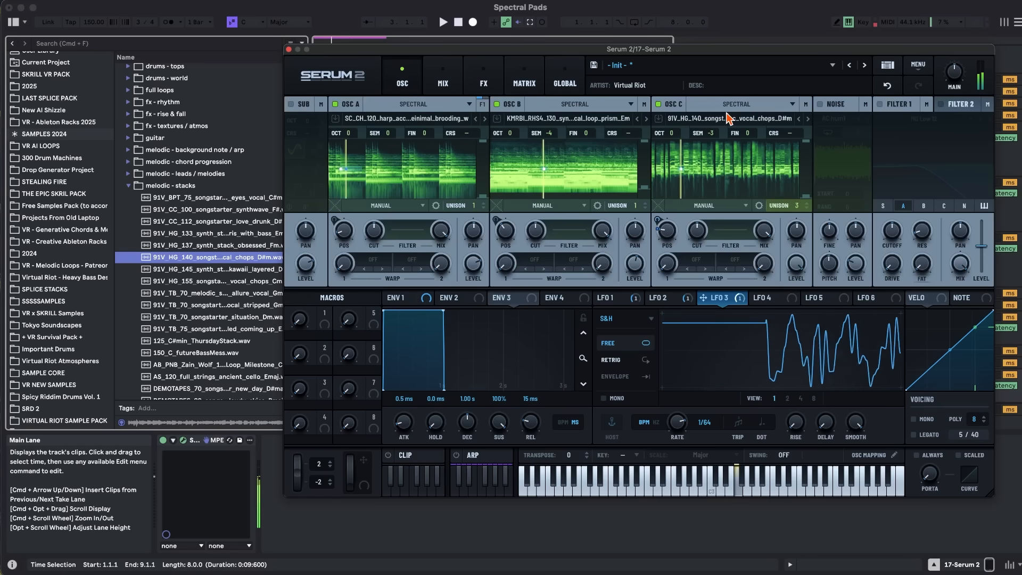
drag(958, 72, 957, 66)
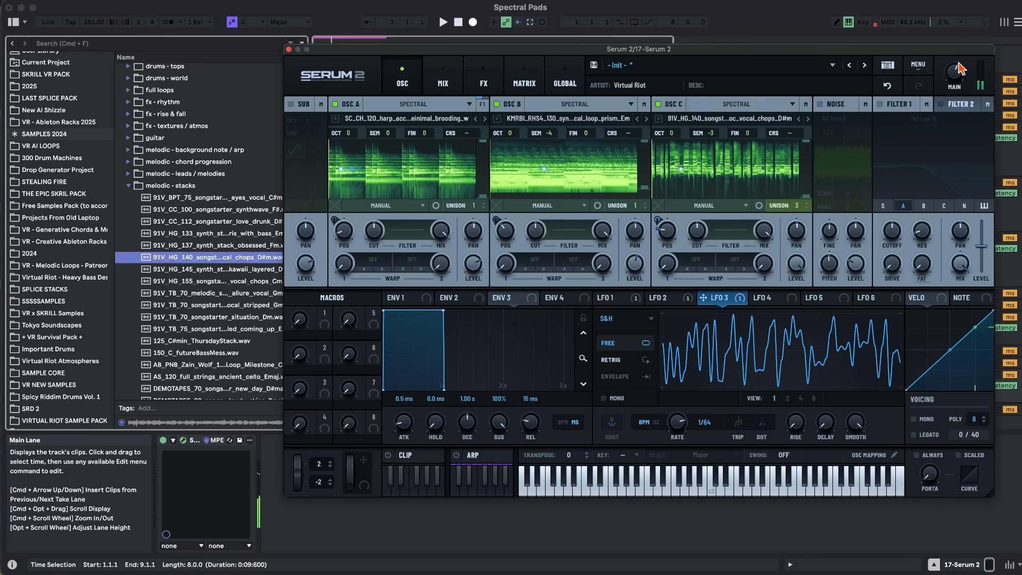
key(f)
key(x)
key(h)
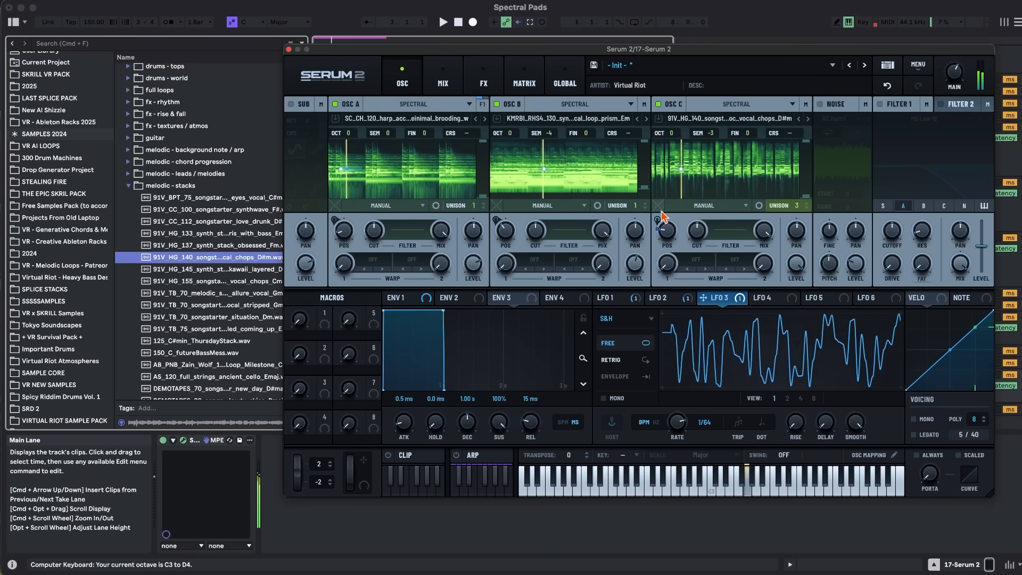
Isolate oscillator B and shape its spectral filter to cut the lows and boost the highs.
click(658, 104)
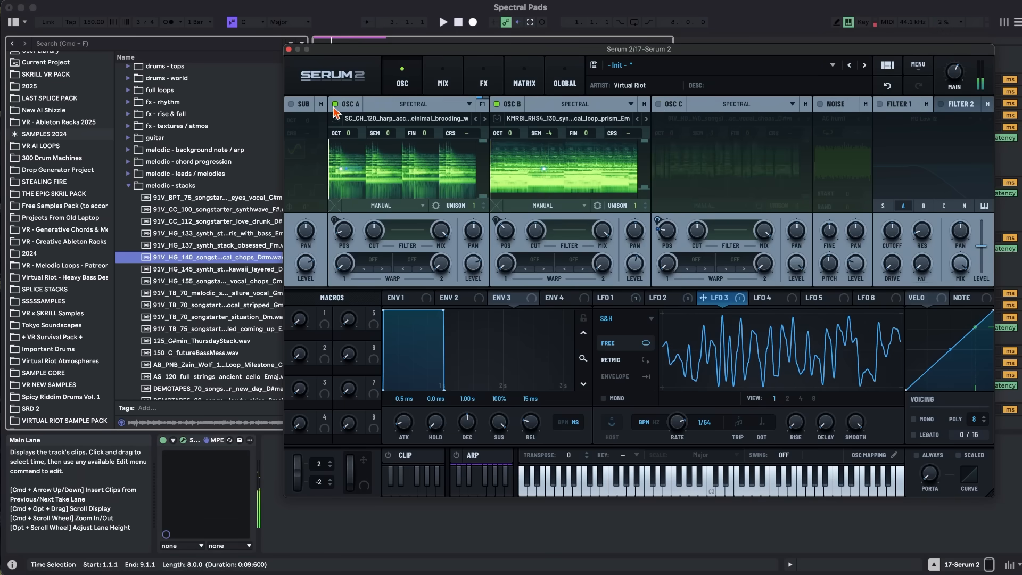
click(335, 104)
key(h)
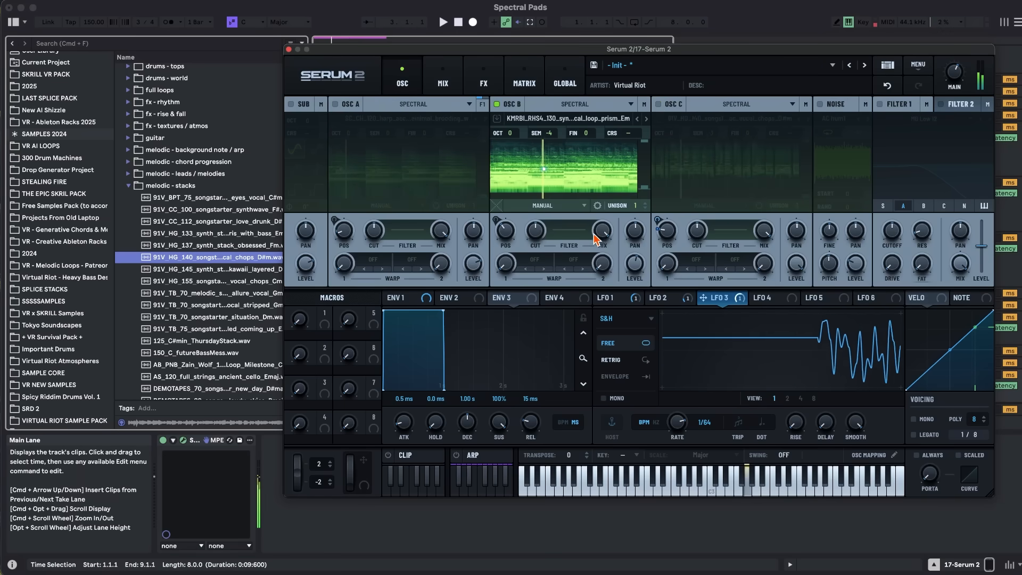
click(568, 234)
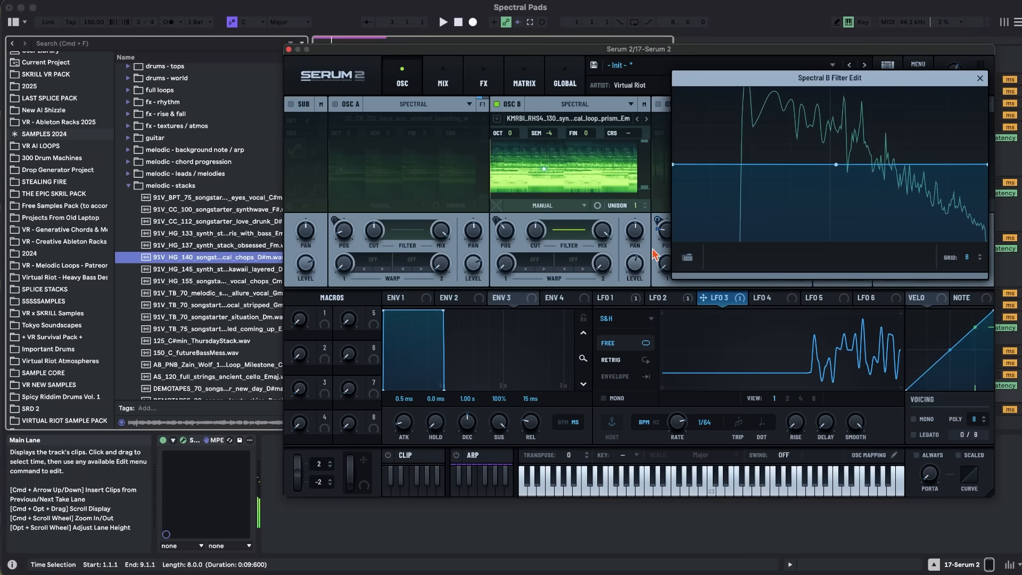
drag(674, 165, 674, 225)
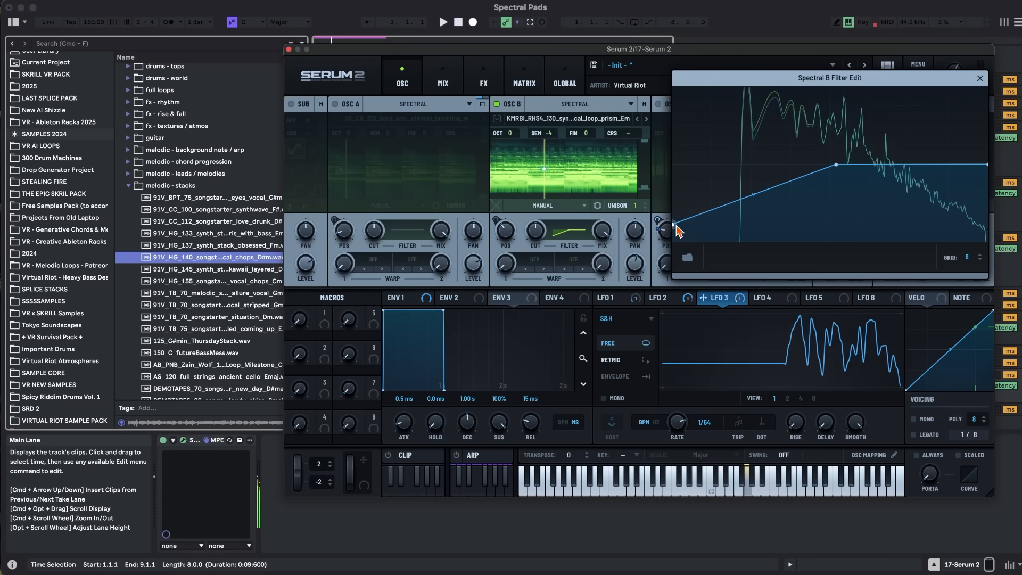
drag(986, 169, 986, 135)
click(980, 79)
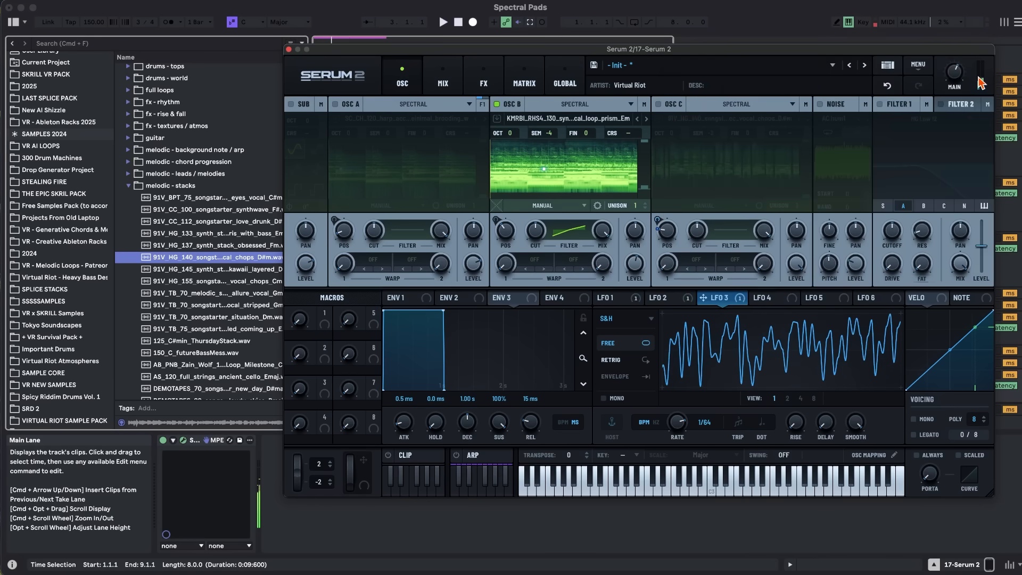
Isolate oscillator A and shape its spectral filter to cut the lows and boost the highs.
click(335, 104)
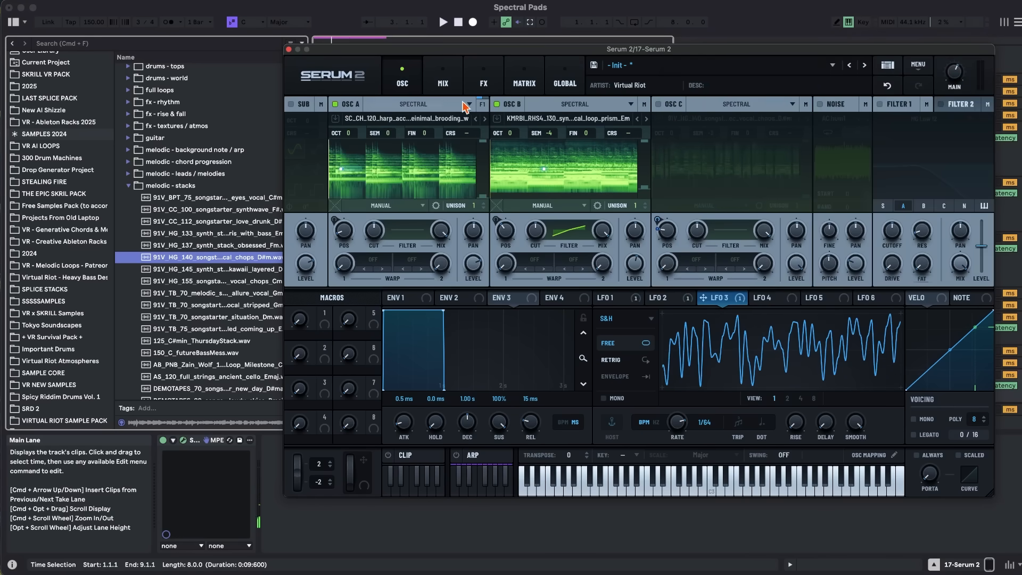
click(496, 104)
click(424, 226)
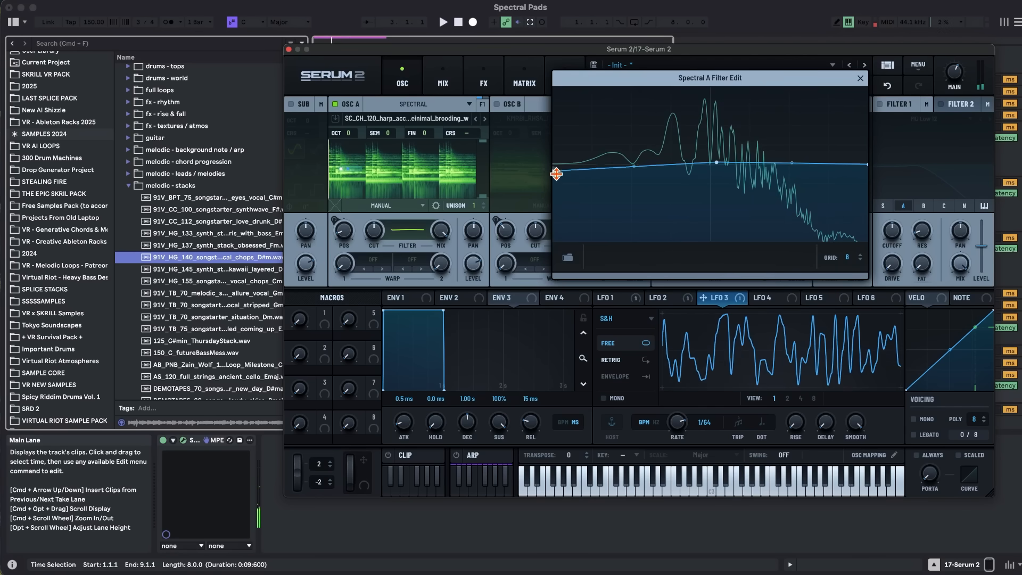
drag(556, 168, 555, 241)
drag(868, 166, 869, 114)
drag(792, 137, 791, 159)
click(860, 79)
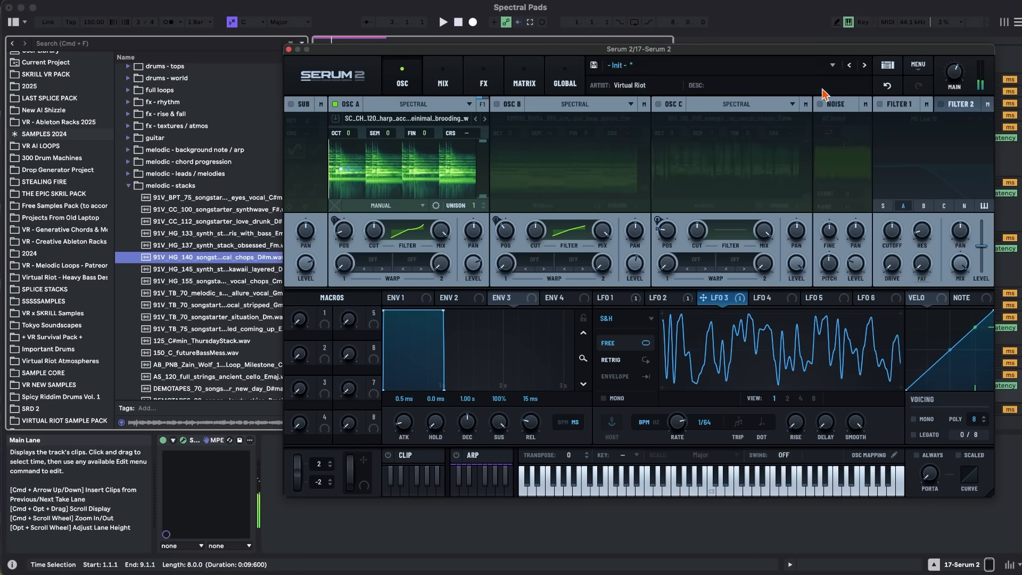
Turn oscillators B and C back on and play the full three-layer patch.
click(498, 105)
click(658, 104)
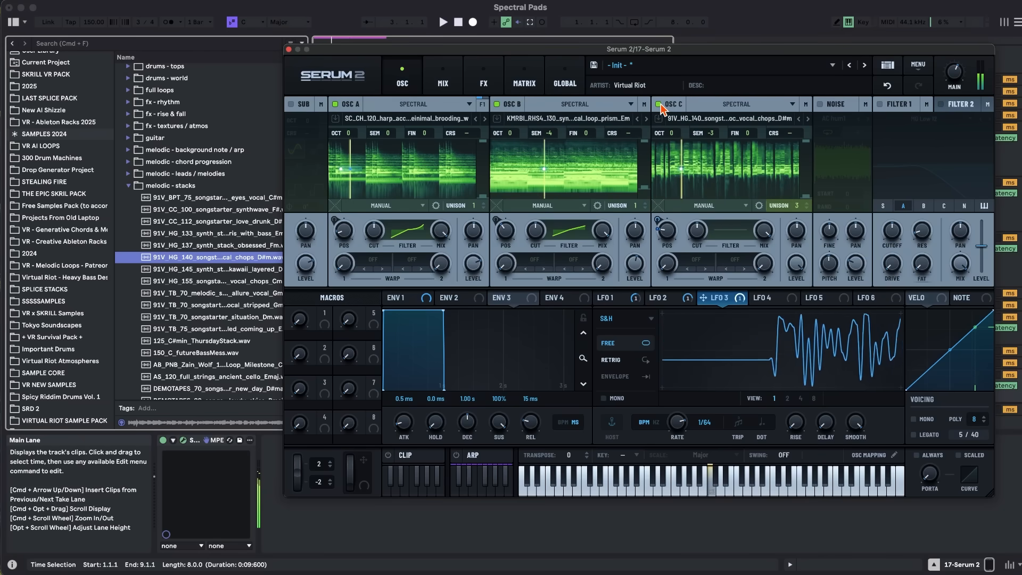
mouse_move(958, 68)
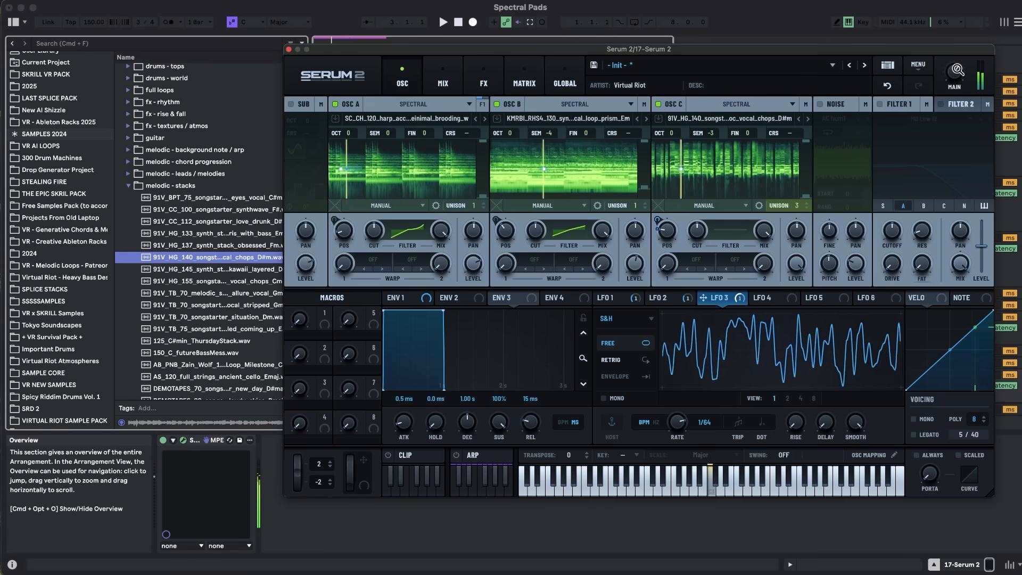
Start saving the patch as a preset in the VR Spectral Pads folder.
click(596, 66)
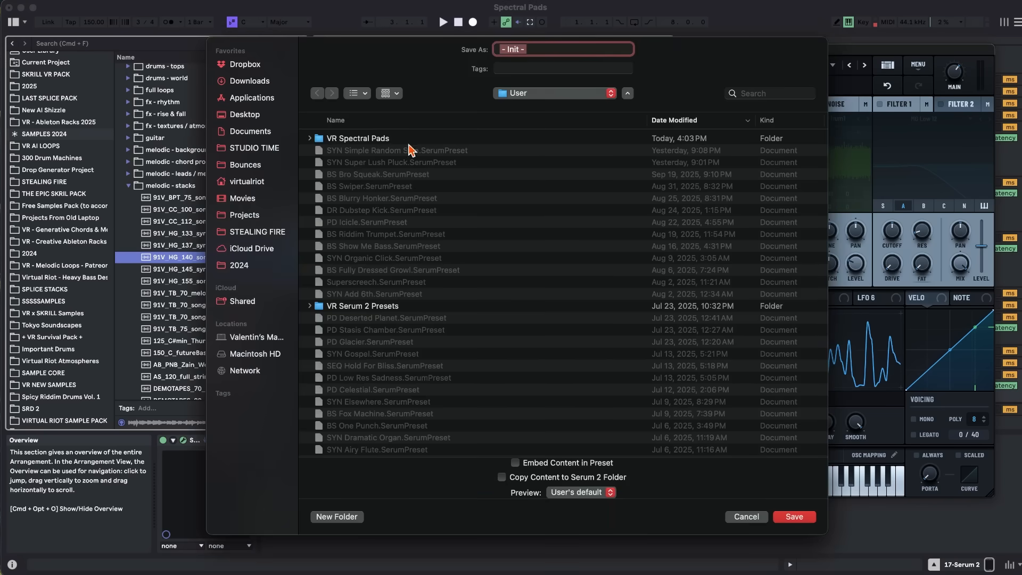
double_click(375, 139)
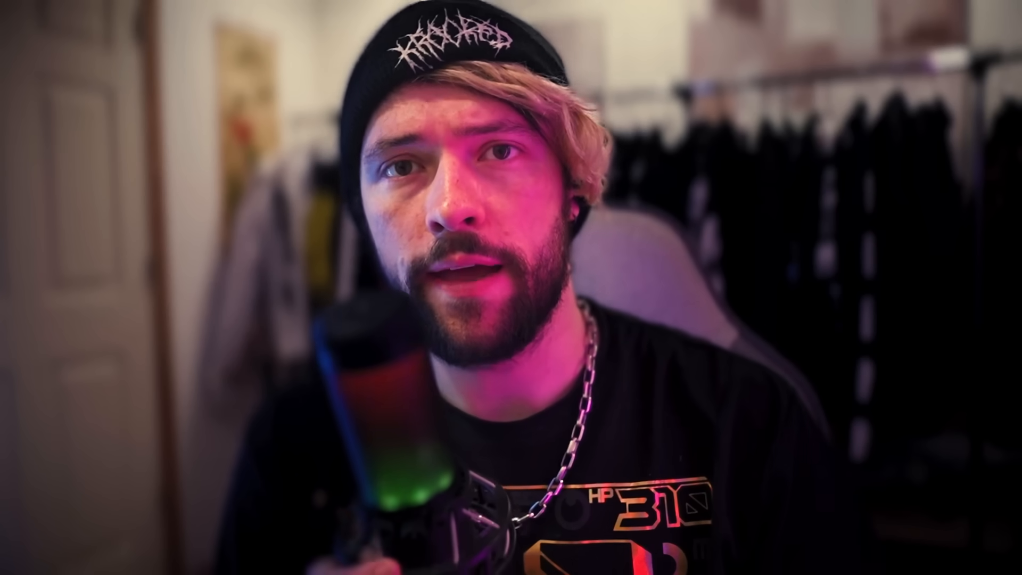